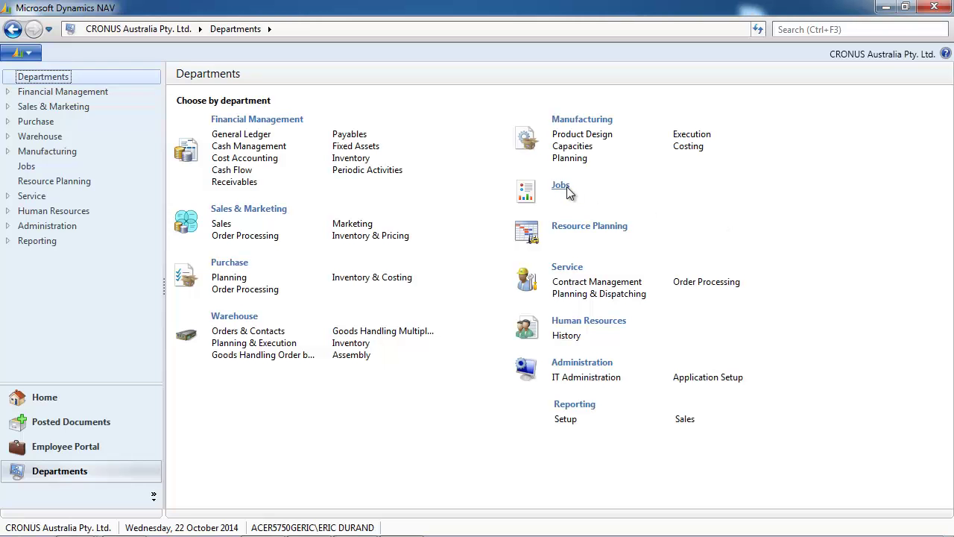
Step: Create a new job in the Jobs department with the number SELANGORIAN IMPLEMEN
left_click(567, 186)
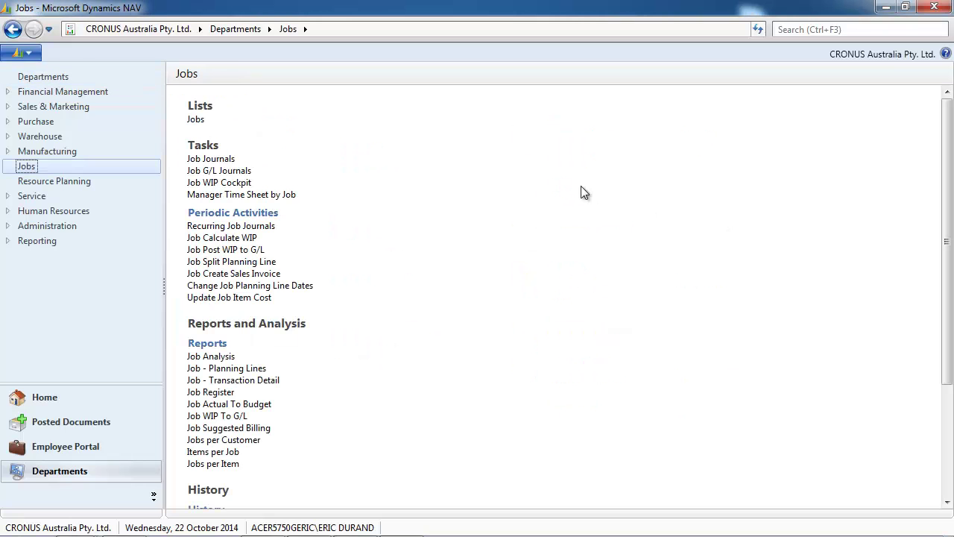
left_click(195, 120)
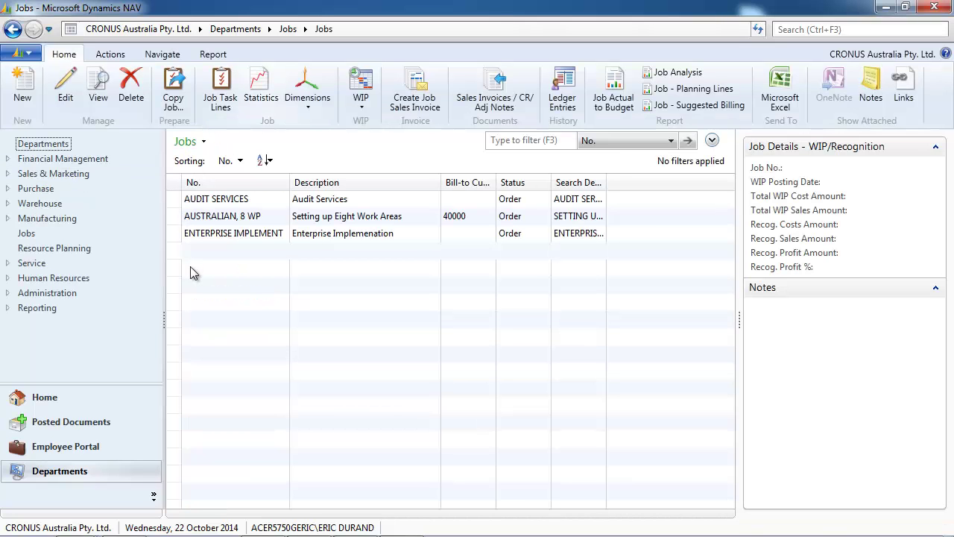
left_click(23, 102)
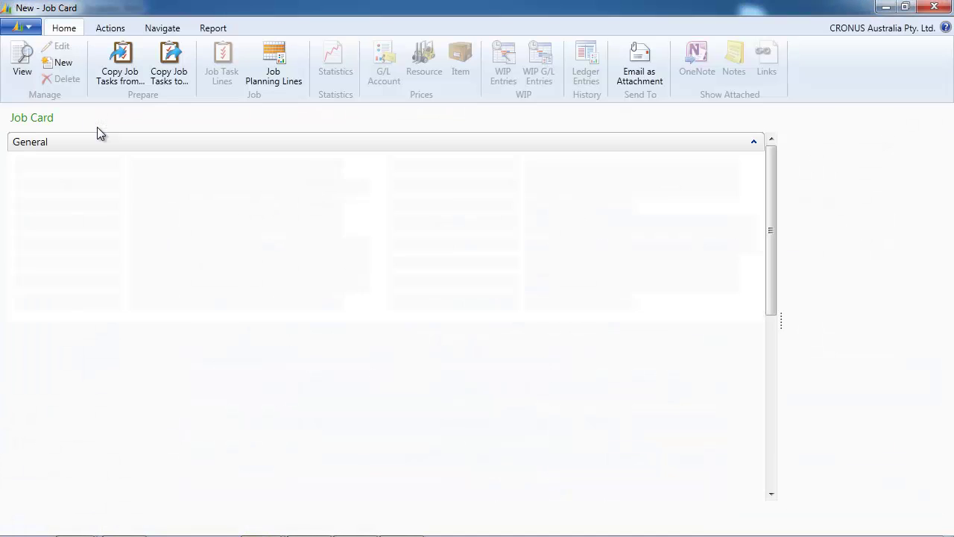
type("sela")
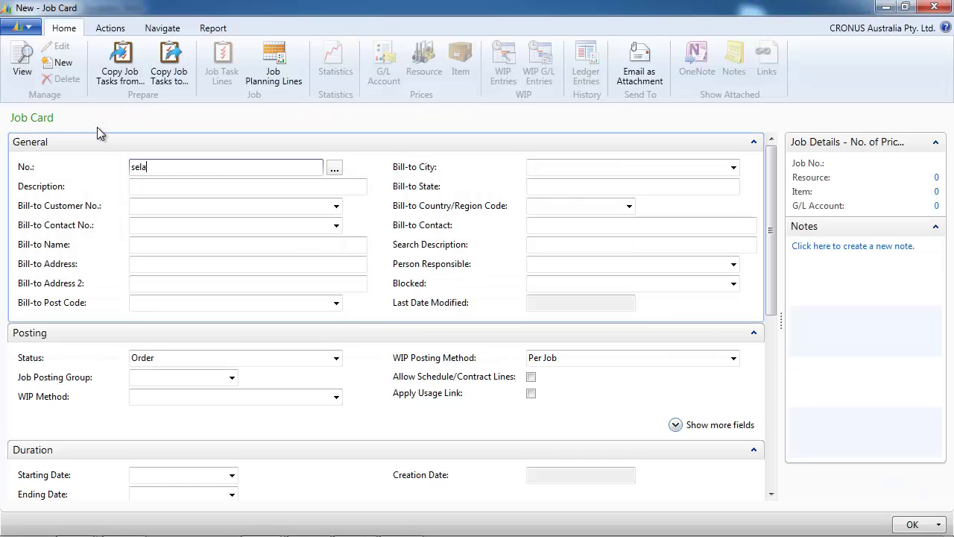
type("ngorian implemen")
key("Tab")
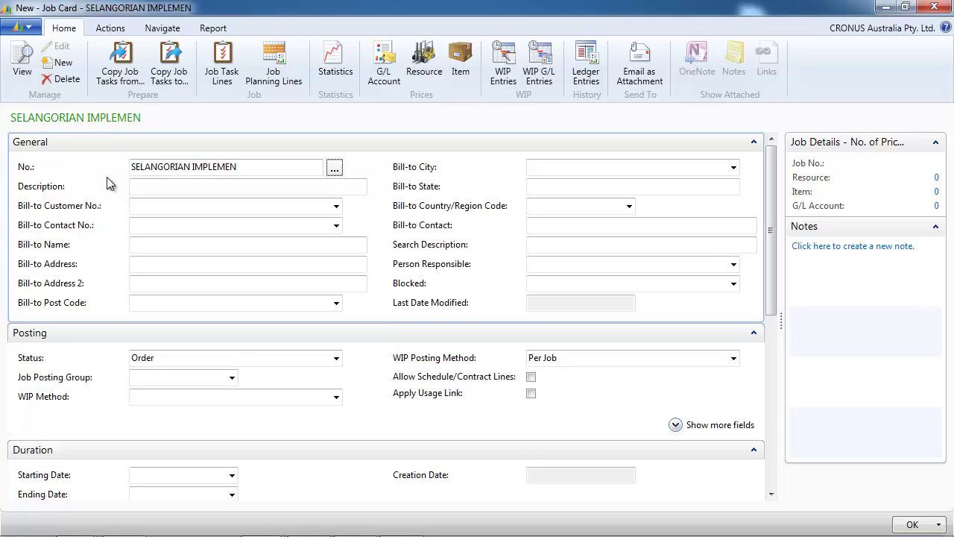
Step: Describe the job as Selangorian Implementation and assign Selangorian Ltd. as the bill-to customer
left_click(164, 188)
type("Selangor")
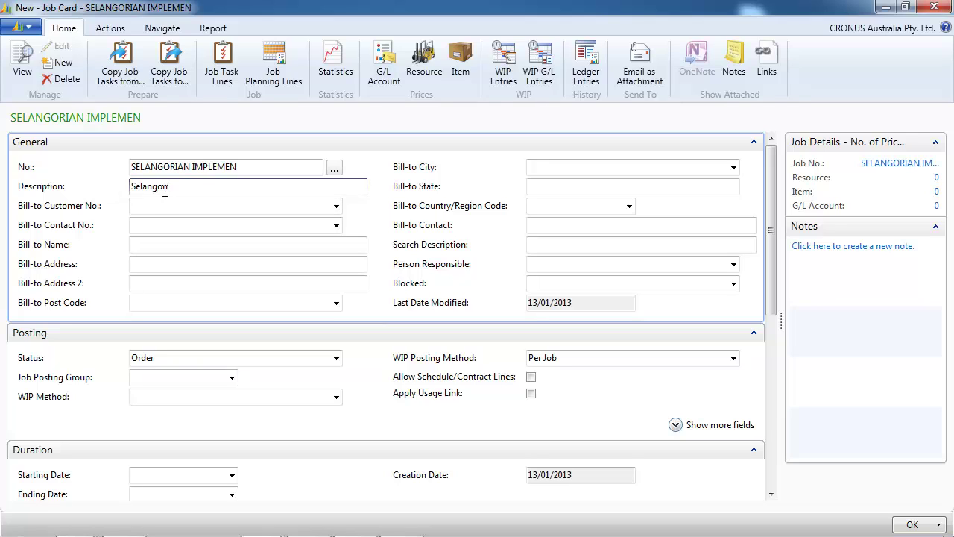
type("ian Implementation")
key("Tab")
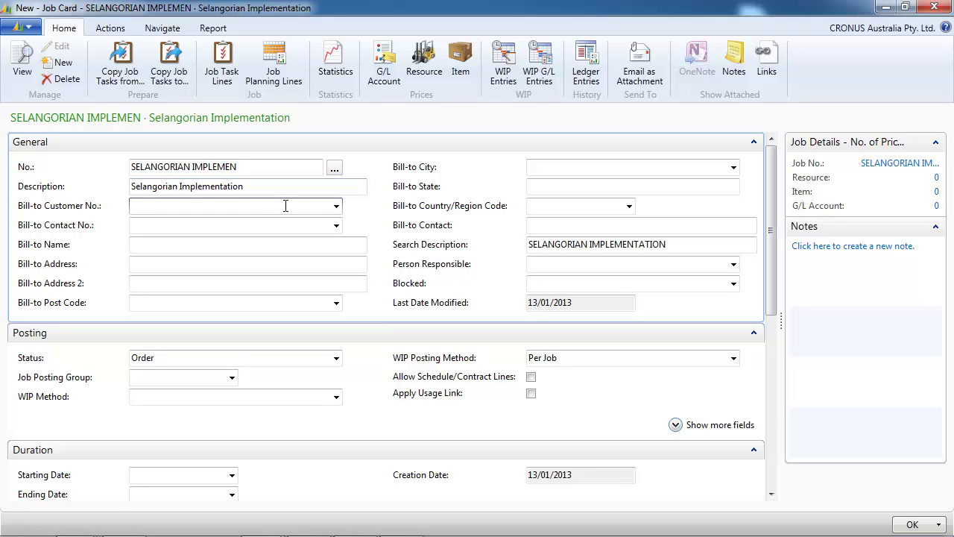
type("se")
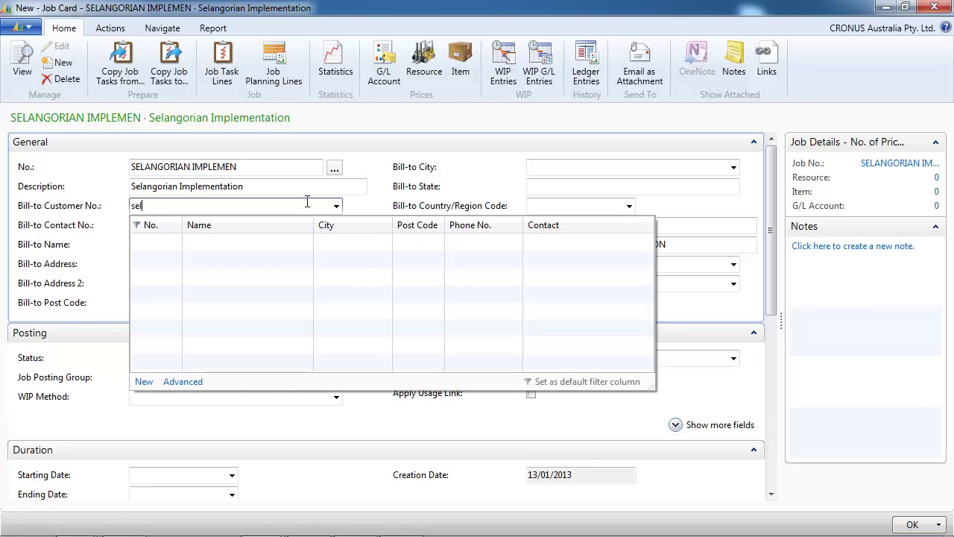
type("l")
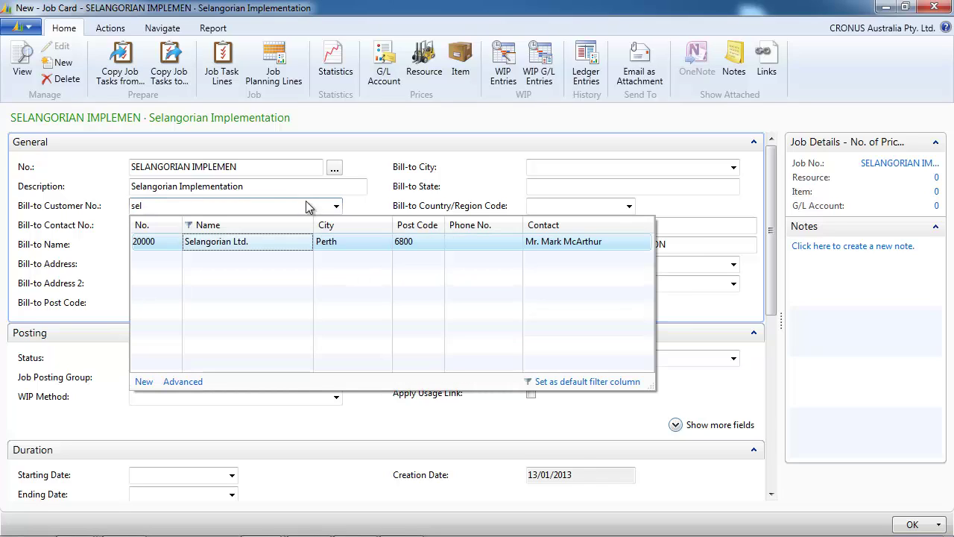
key("Tab")
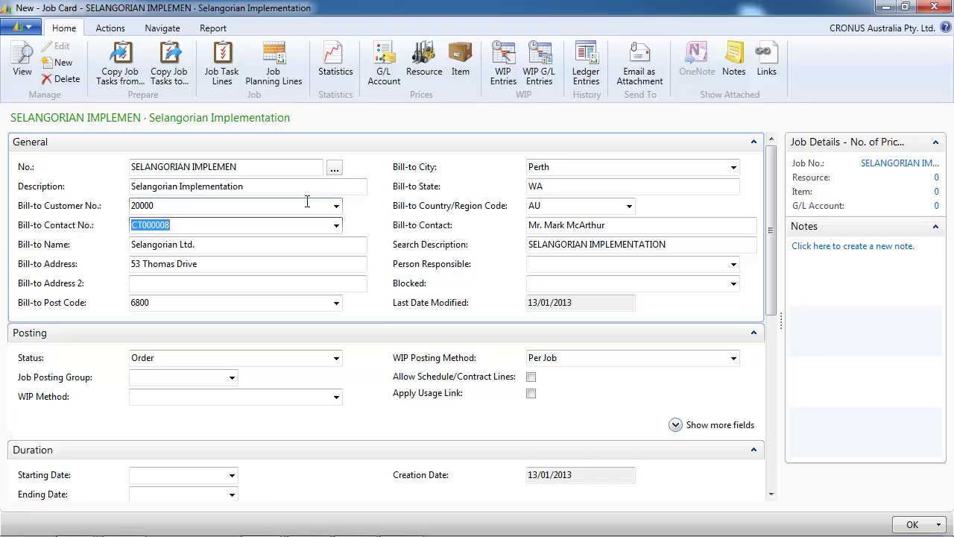
Step: Keep the job status as Order and assign the SETTING UP job posting group
left_click(336, 358)
left_click(336, 360)
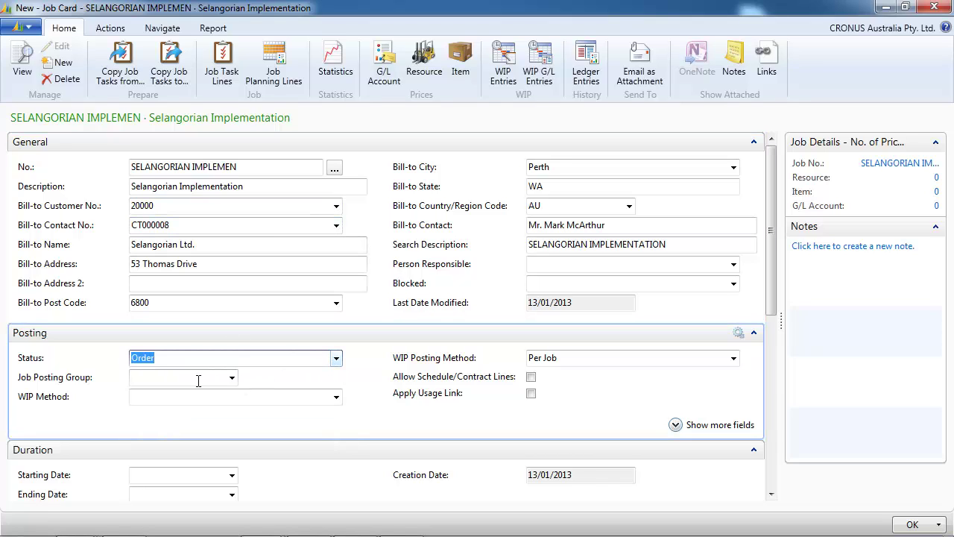
right_click(198, 379)
left_click(244, 406)
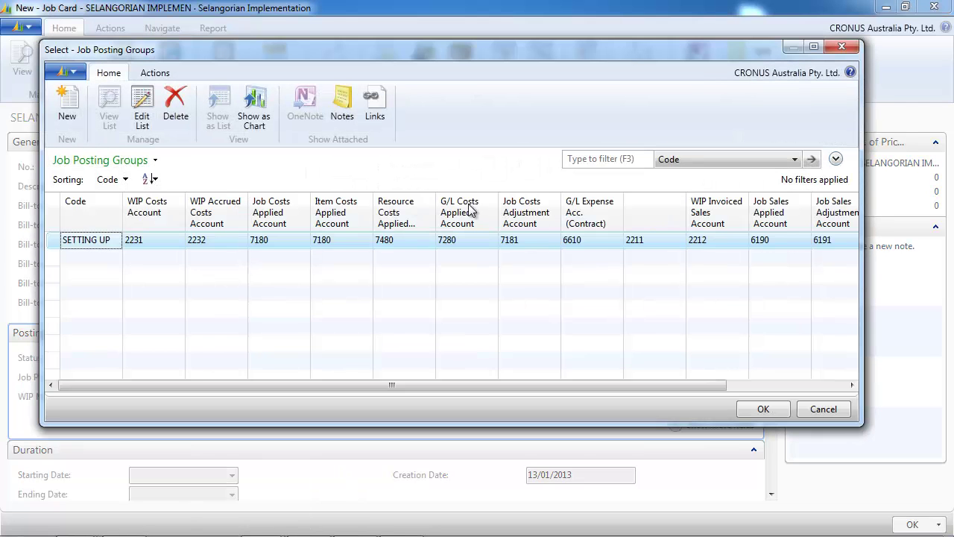
left_click(761, 410)
Step: Set the WIP method to POC (Percentage of Completion) and allow schedule/contract lines for the job
left_click(159, 396)
right_click(160, 395)
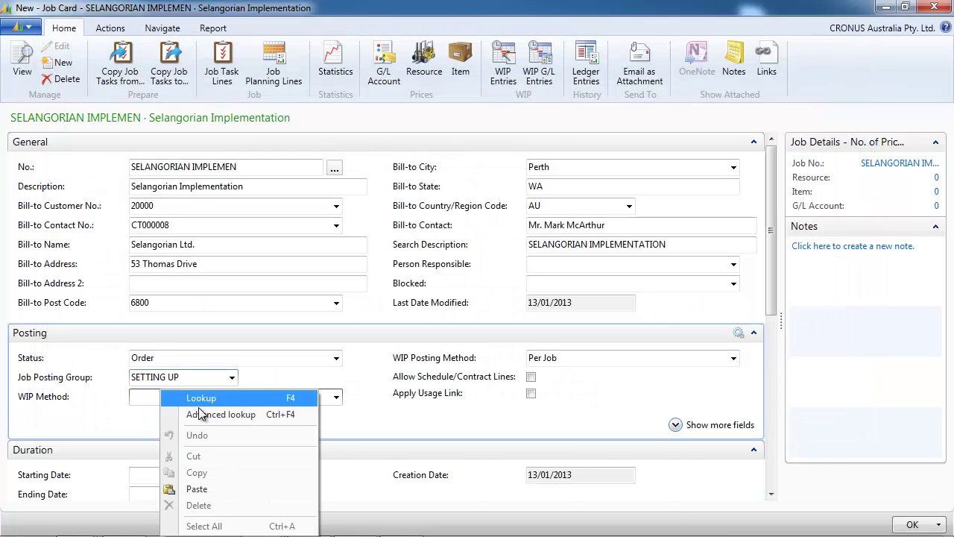
left_click(209, 414)
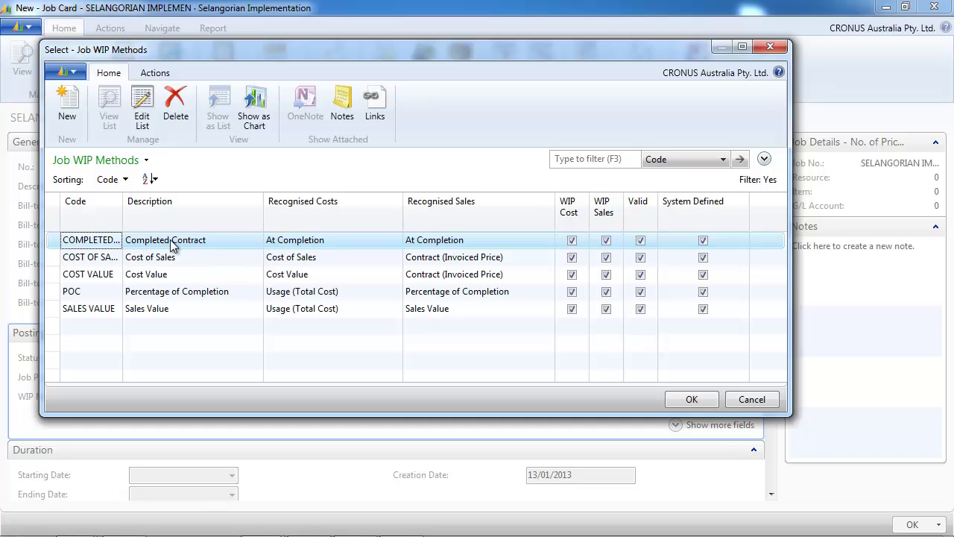
left_click(194, 294)
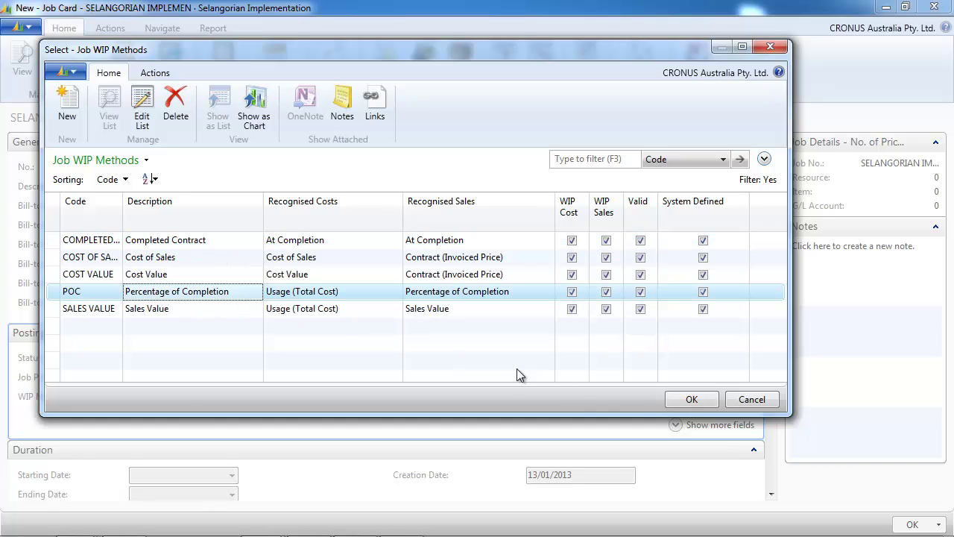
left_click(687, 399)
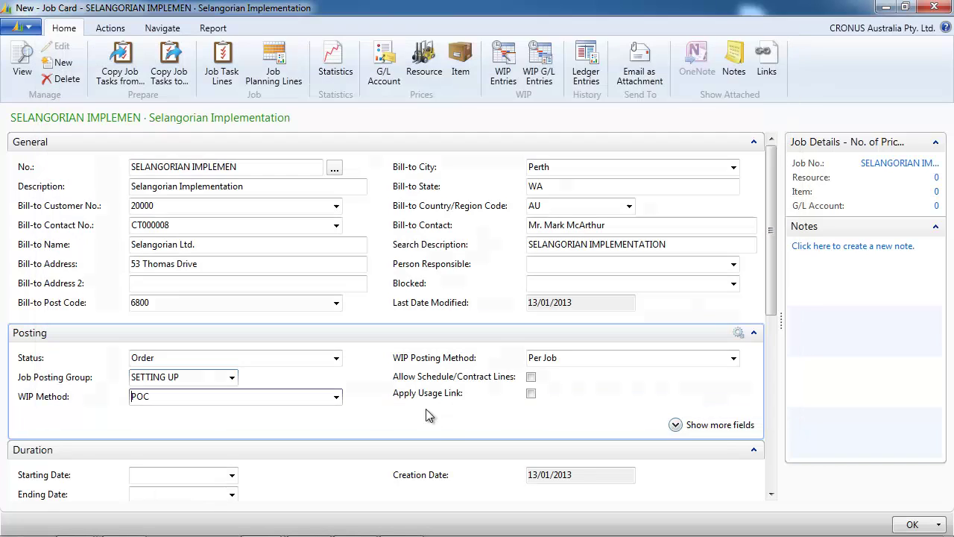
left_click(632, 358)
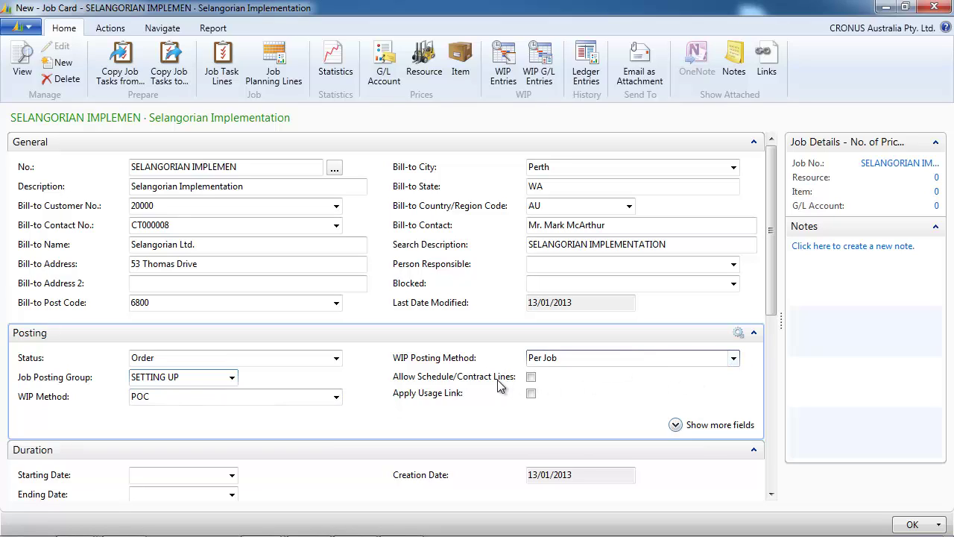
left_click(531, 378)
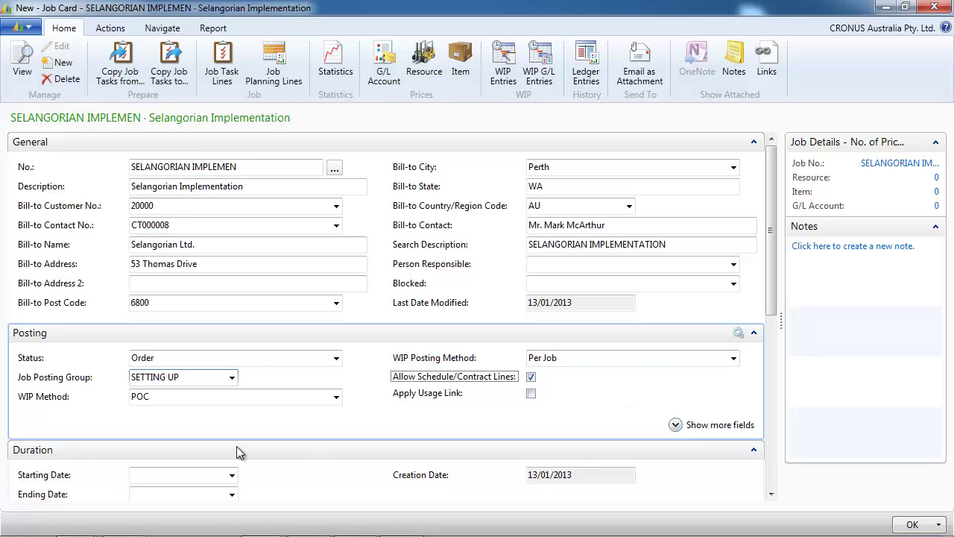
Step: Set the job's starting date to 1/01/2014 and its ending date to 28/02/2014
left_click(170, 474)
type("0101")
key("Tab")
type("2802")
key("Tab")
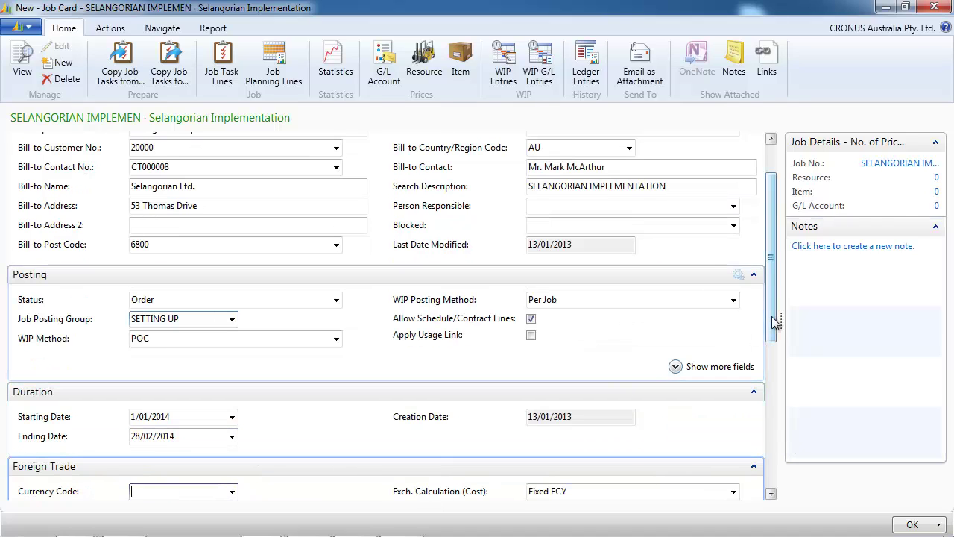
left_click_drag(775, 324, 771, 442)
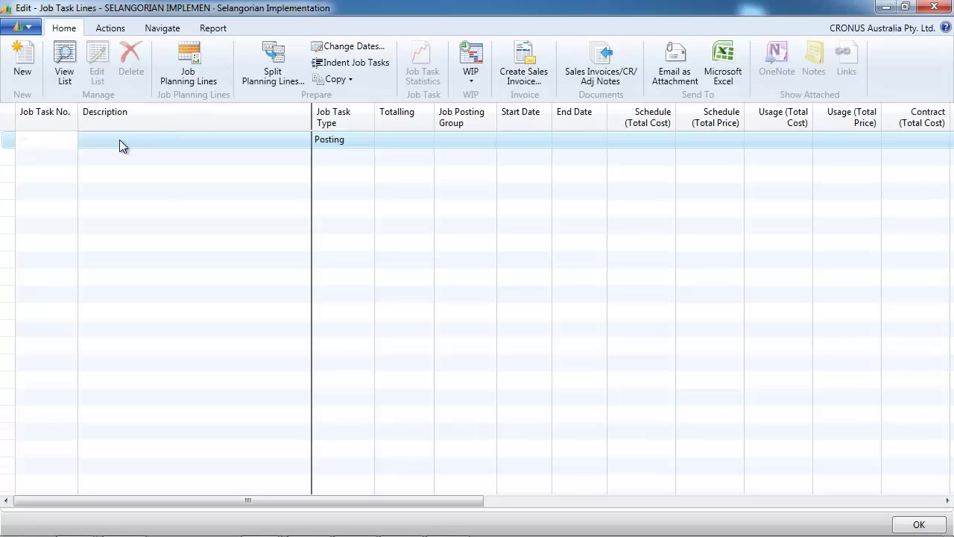
Step: Add task 10000 to the job's task lines, described as Selangorian Implementation with the type Begin-Total
type("10000")
key("Tab")
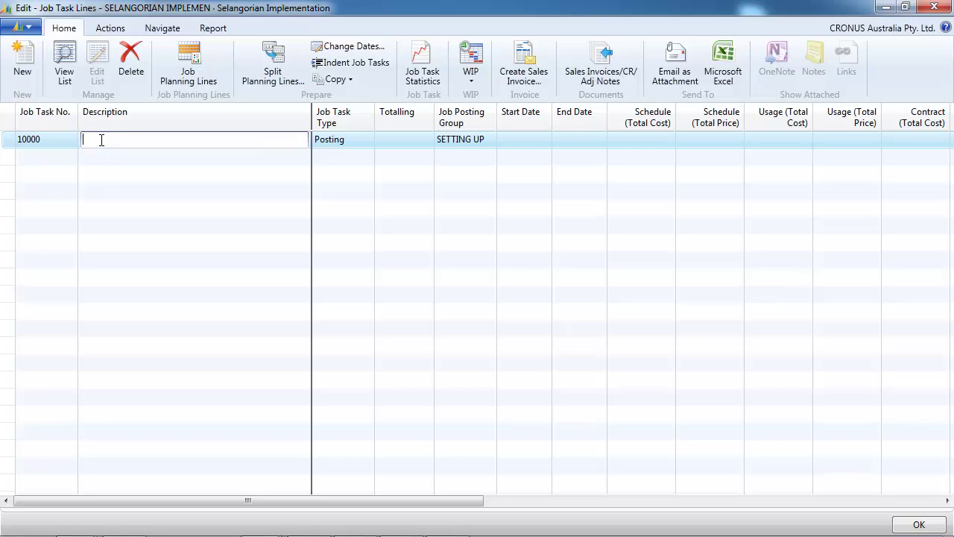
type("Selangorian Implementation")
key("Tab")
type("b")
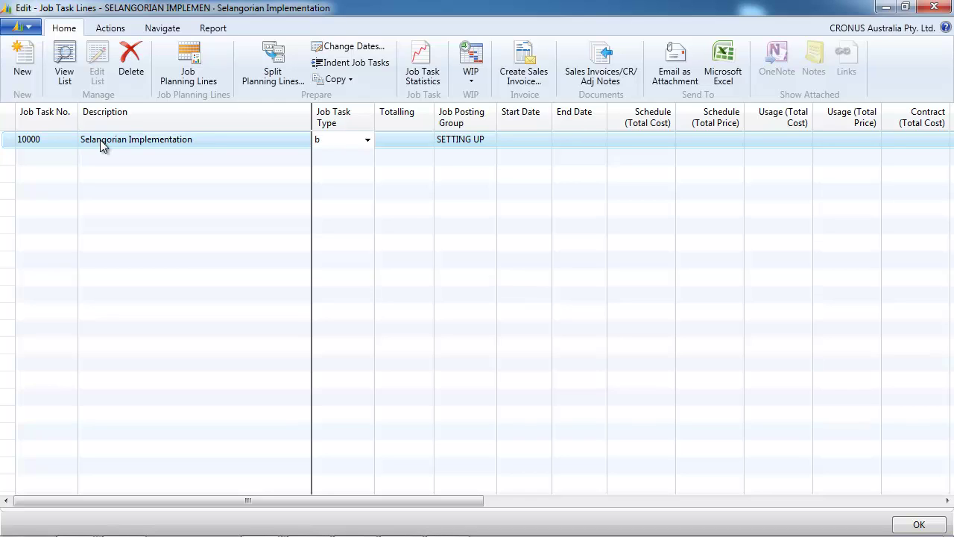
left_click(368, 139)
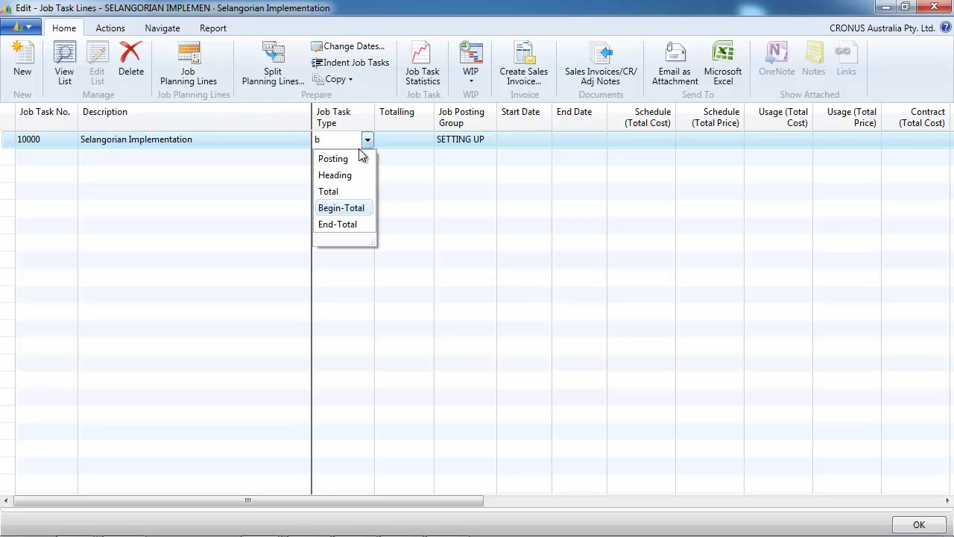
left_click(335, 208)
Step: Add task line 11000 with the description Consultation and the task type Posting
left_click(53, 160)
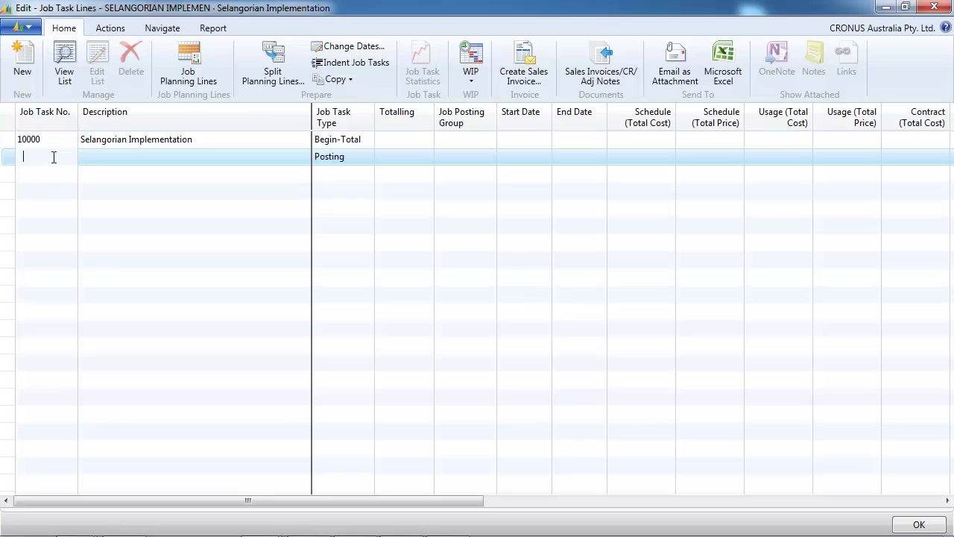
type("11000")
key("Tab")
type("Consultation")
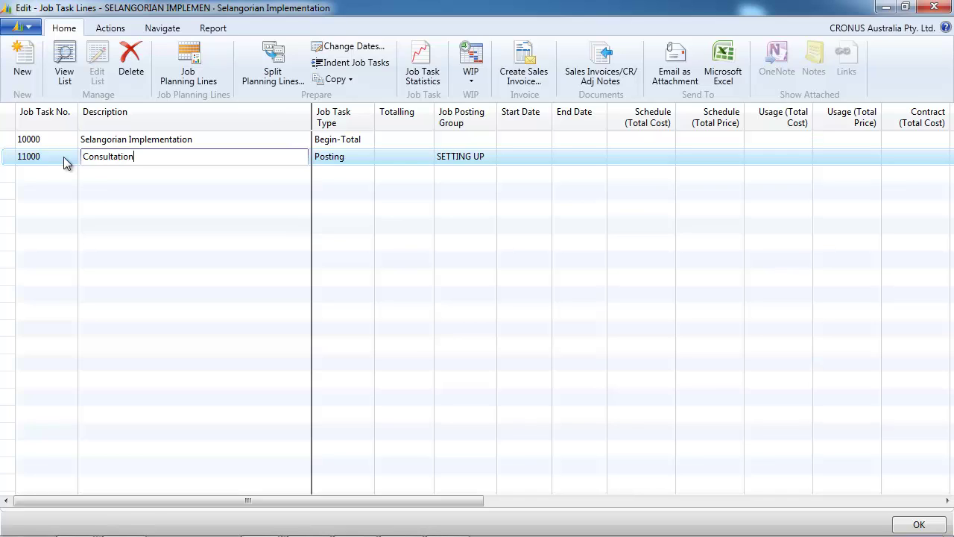
key("Tab")
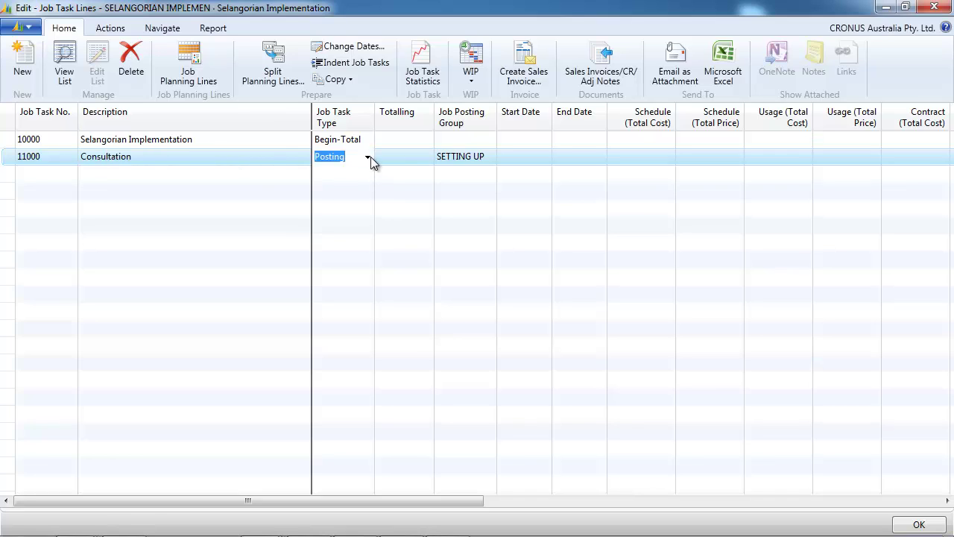
left_click(367, 157)
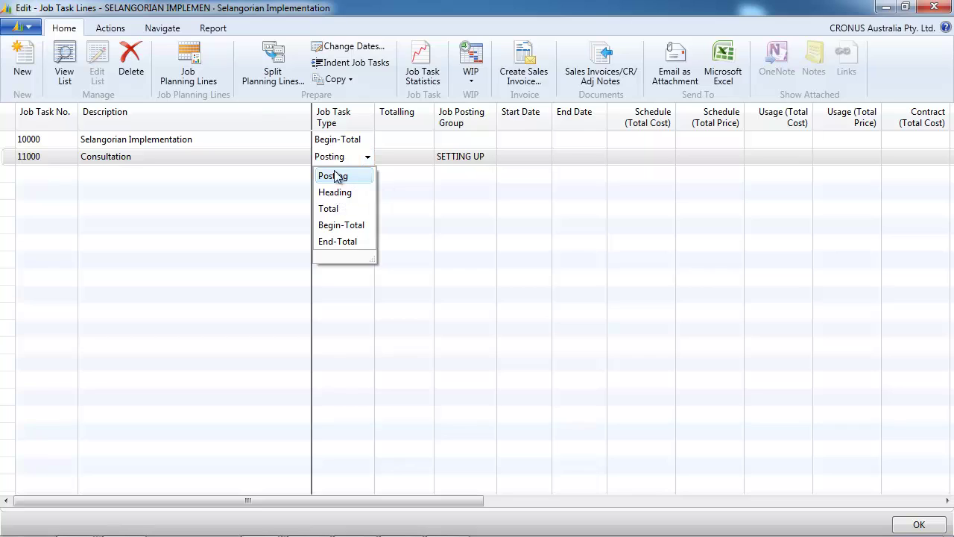
left_click(335, 149)
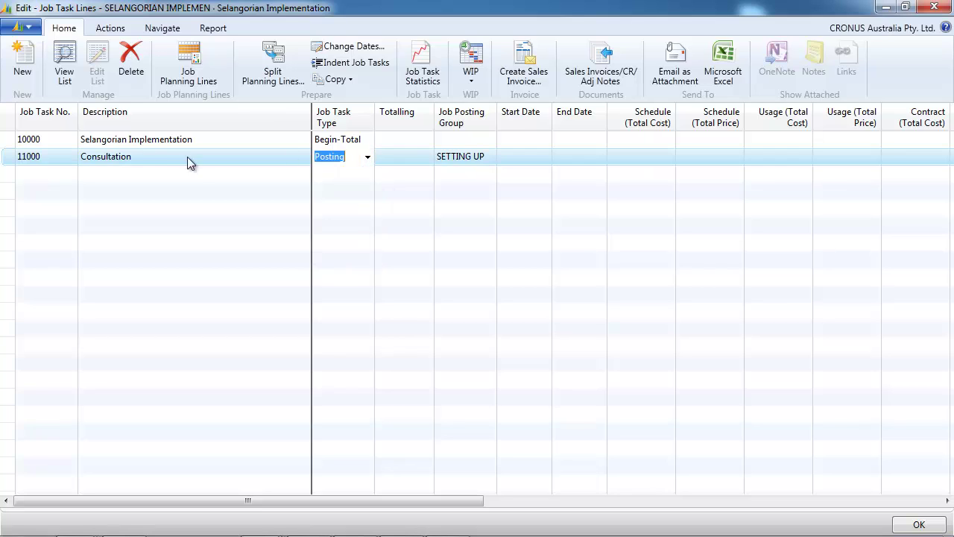
Step: Add task line 11100 with the description Customer Business Processes Oveview, keeping the type Posting
left_click(35, 173)
type("11")
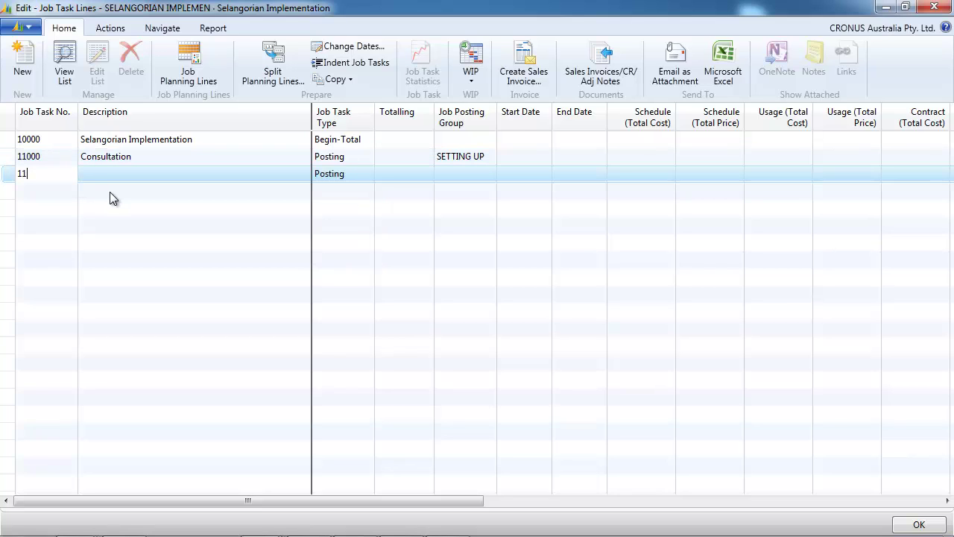
type("100")
key("Tab")
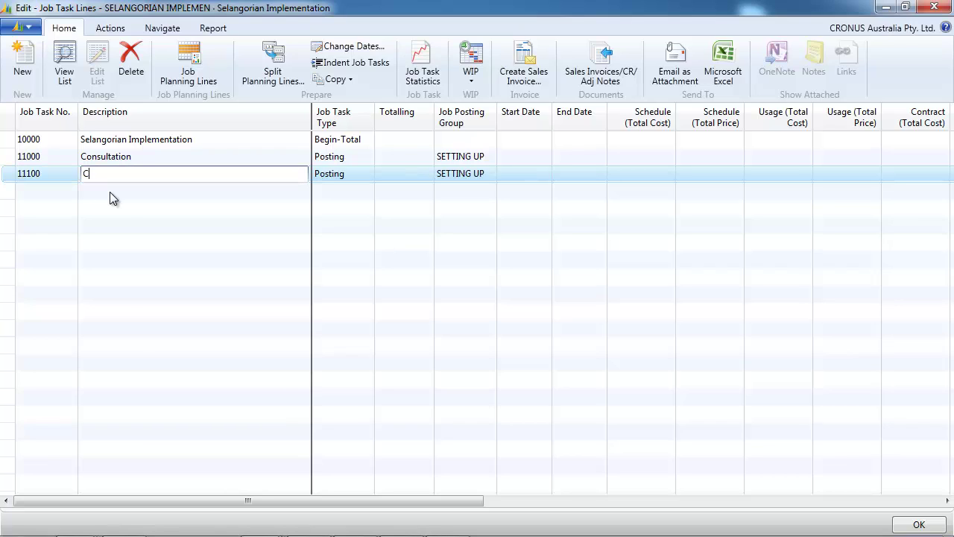
type("Customer Business Processes Oveview")
key("Tab")
key("Down")
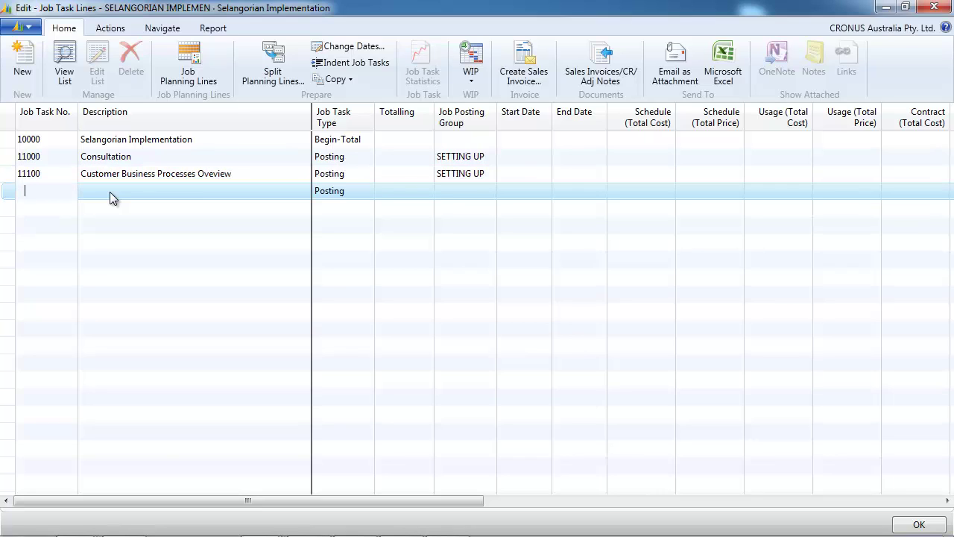
Step: Add task line 11200 with the description NAV Demonstration, keeping the type Posting
type("11200")
key("Tab")
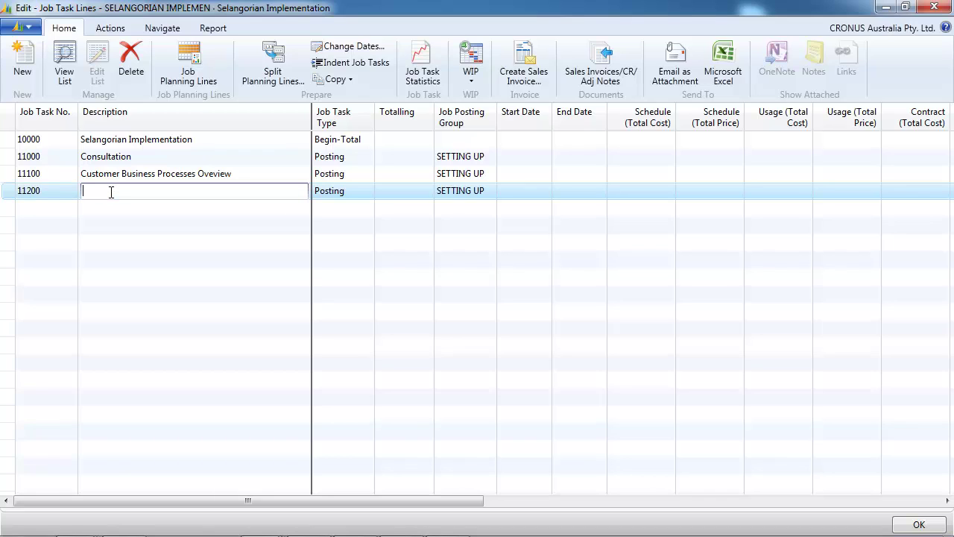
type("NAV Demonstration")
key("Tab")
key("Return")
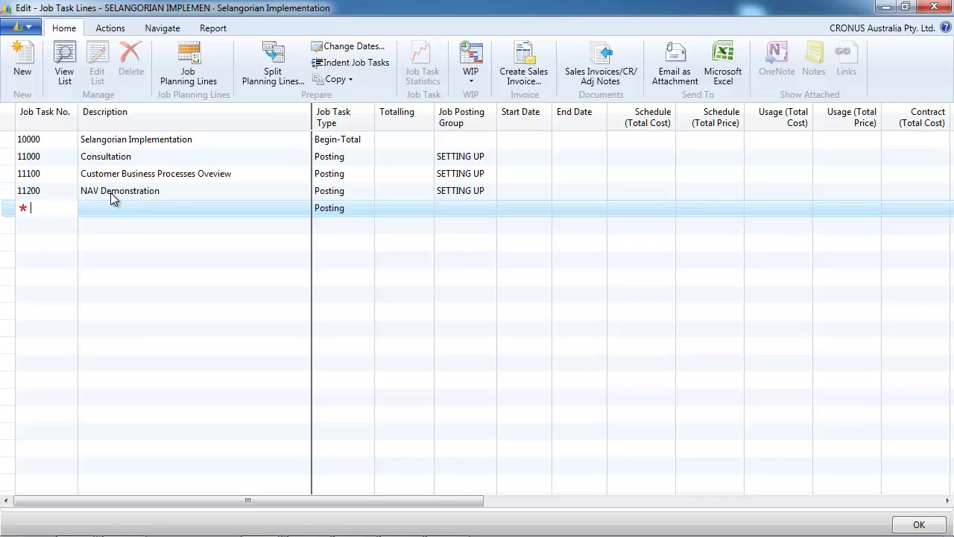
Step: Add task line 11300 with the description Business Case
type("11300")
key("Tab")
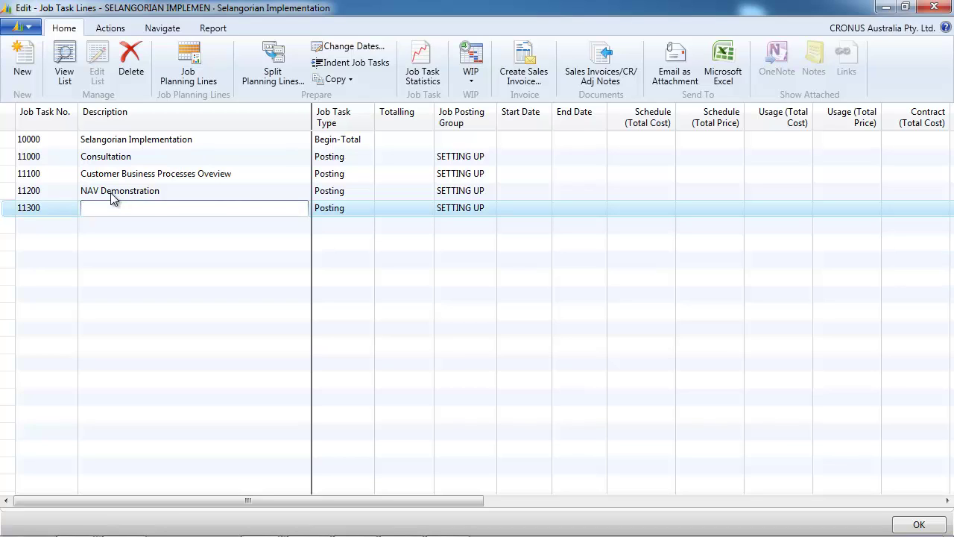
type("Business Case")
key("Down")
Step: Add task line 11999 with the description Total Consultation and the task type End-Total
key("shift+Tab")
type("11999")
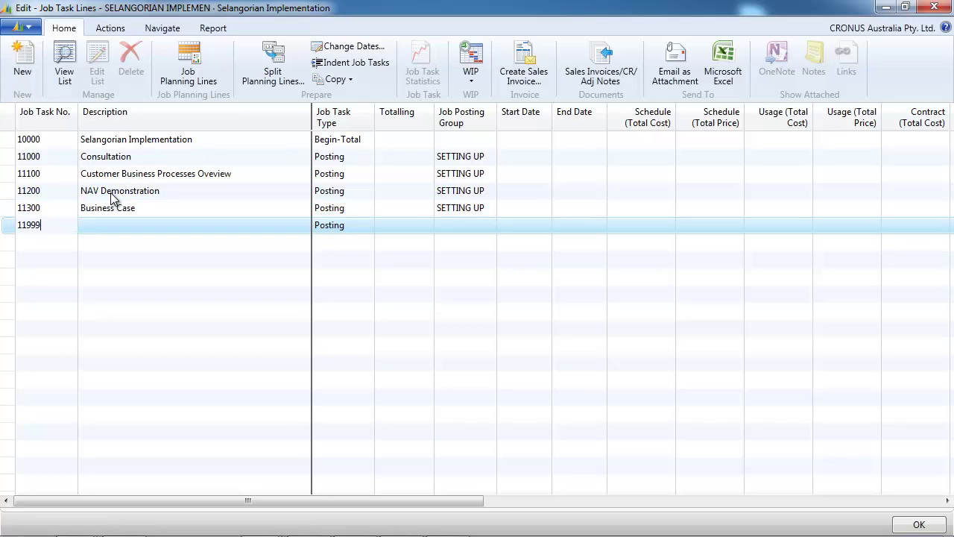
key("Tab")
type("Tota")
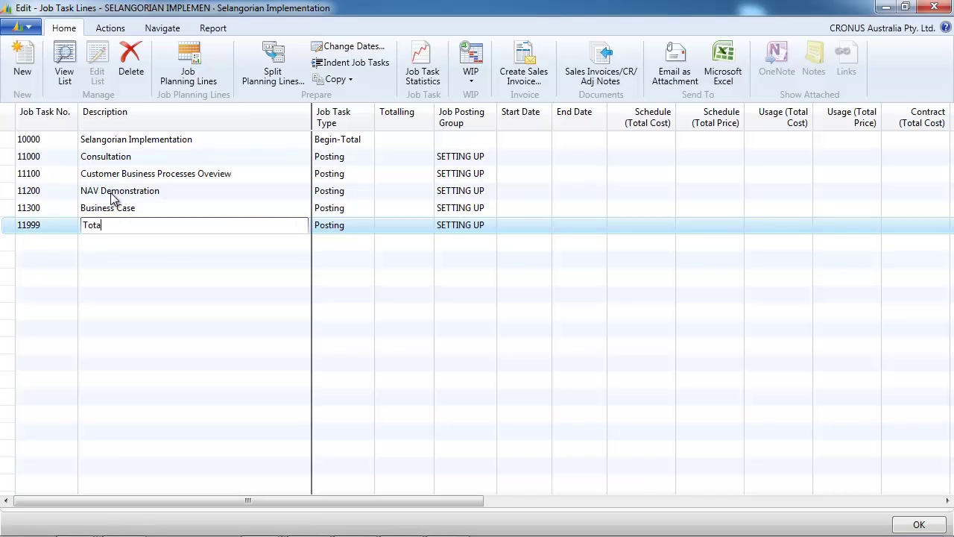
type("l Consultation")
key("Down")
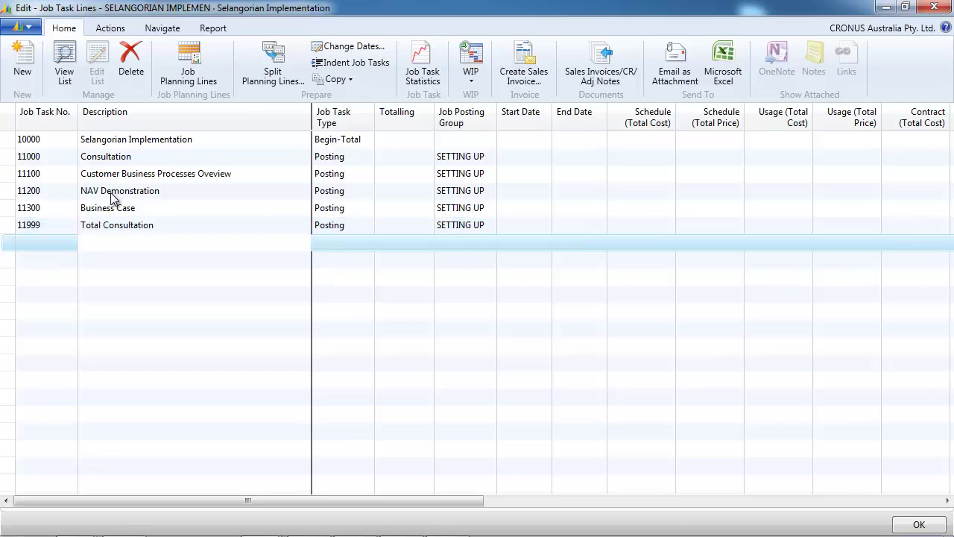
key("Up")
key("Tab")
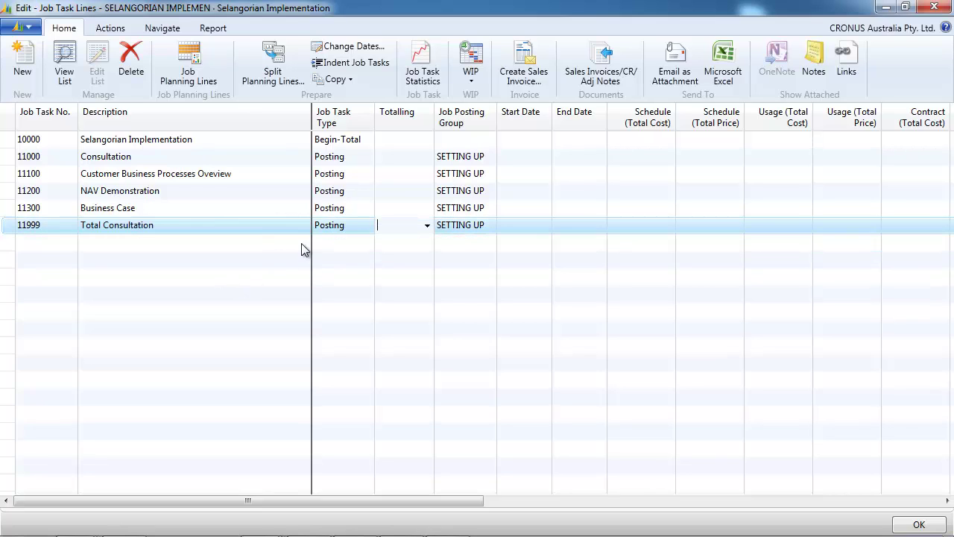
left_click(367, 224)
left_click(367, 224)
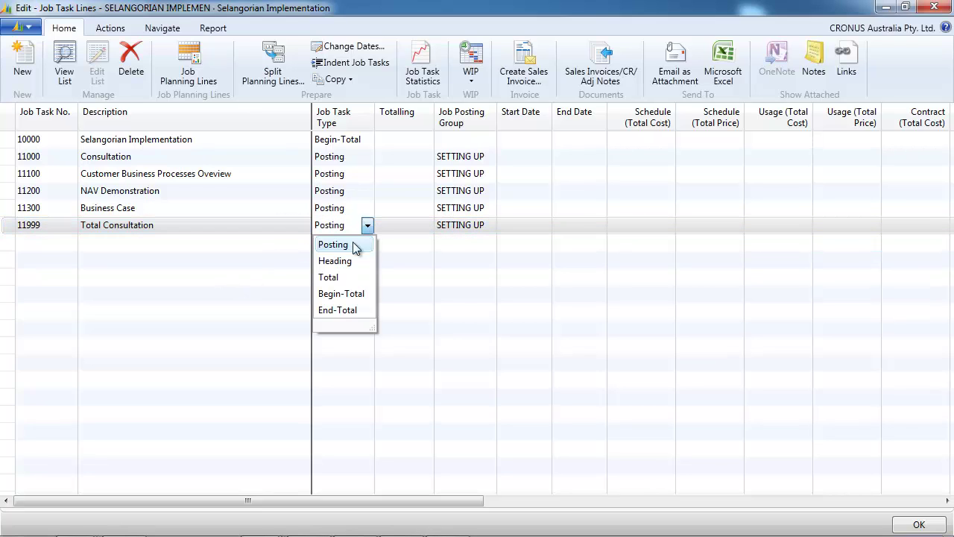
left_click(339, 310)
Step: Add task line 12000 with the description Analysis and the task type Begin-Total
left_click(64, 241)
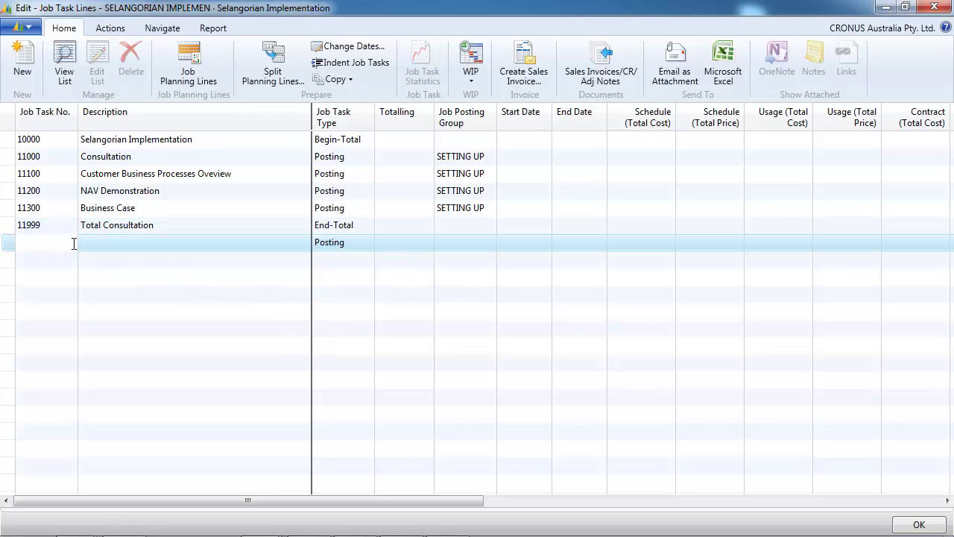
type("12000")
key("Tab")
type("Ana")
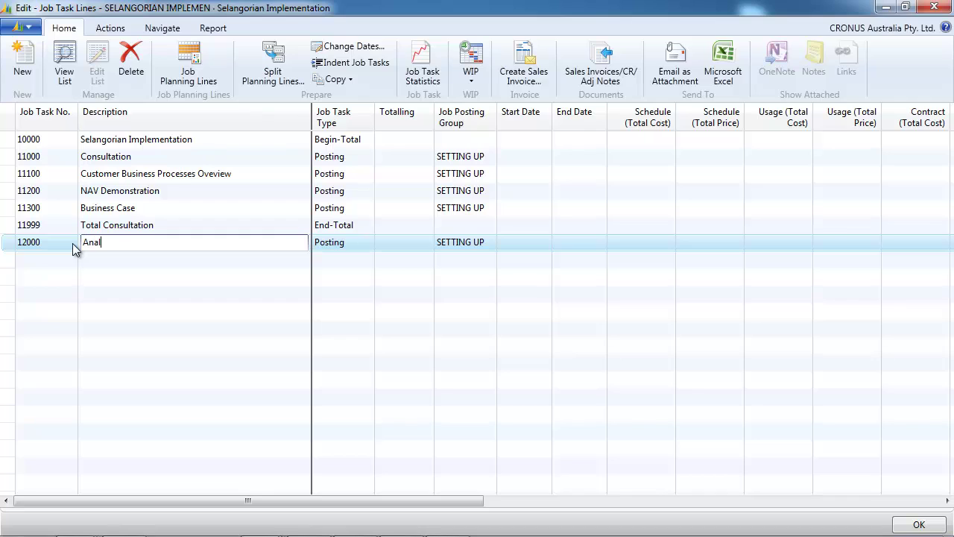
type("lysis")
key("Tab")
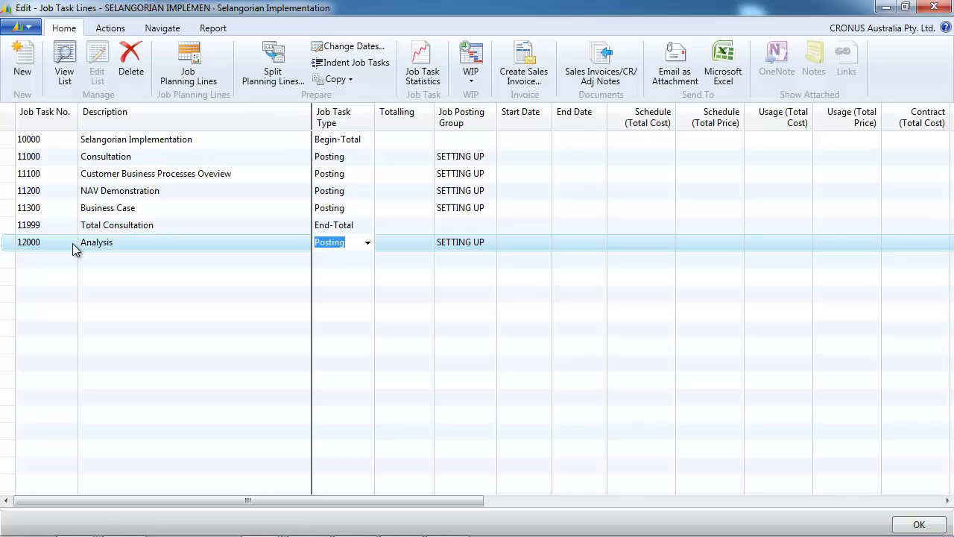
type("b")
key("Return")
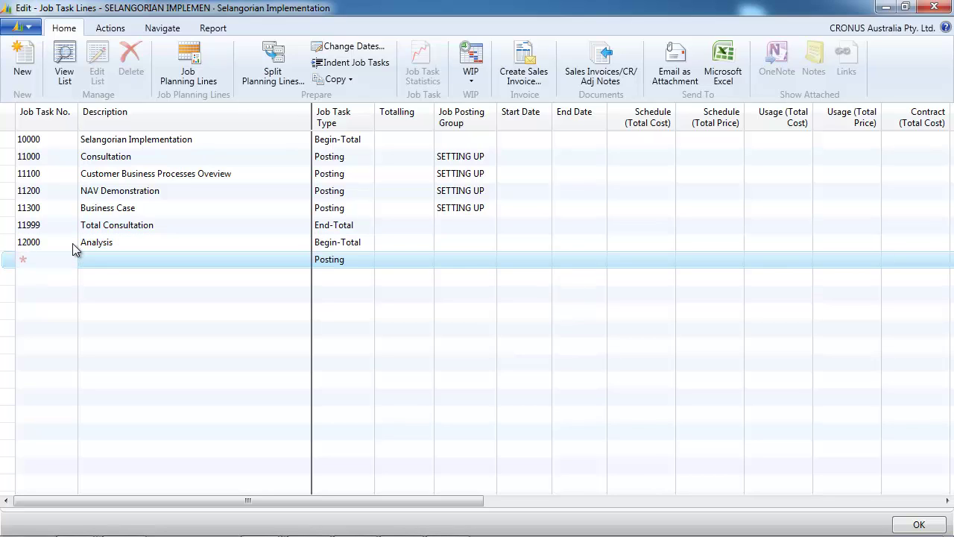
Step: Add task line 12999 with the description Total analysis and the task type End-Total
type("12999")
key("Tab")
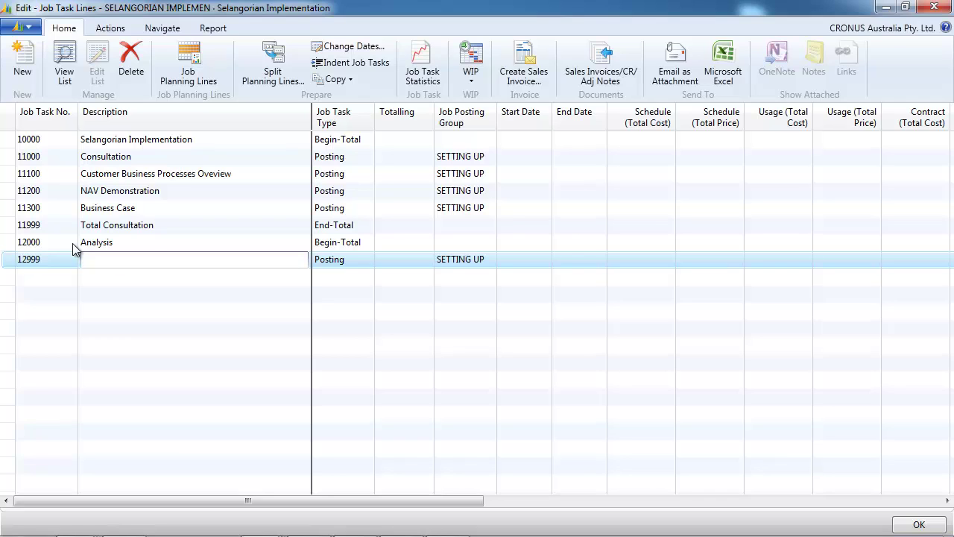
type("Total analysis")
key("Tab")
type("e")
key("Tab")
key("Down")
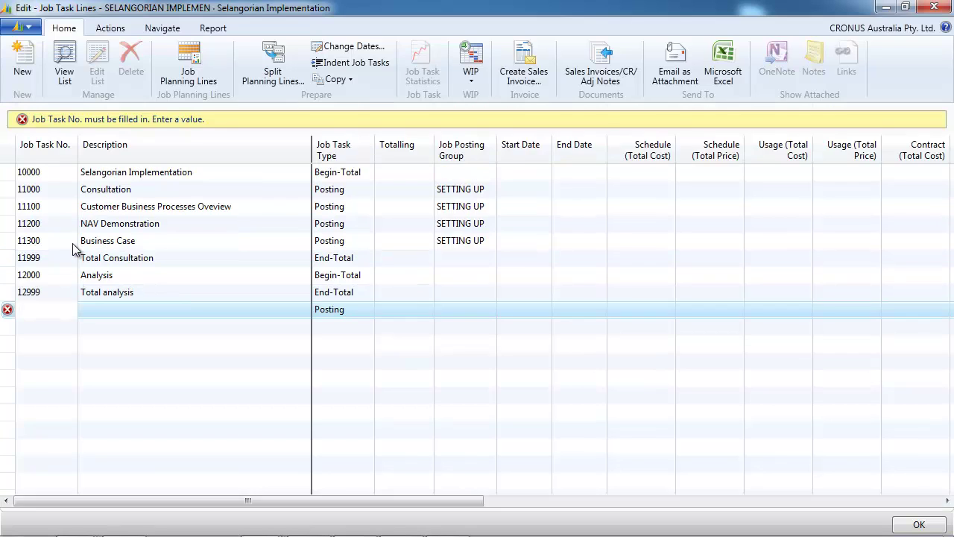
Step: Add task line 13000 with the description Implementation and the task type Begin-Total
type("13000")
key("Tab")
type("Implemn")
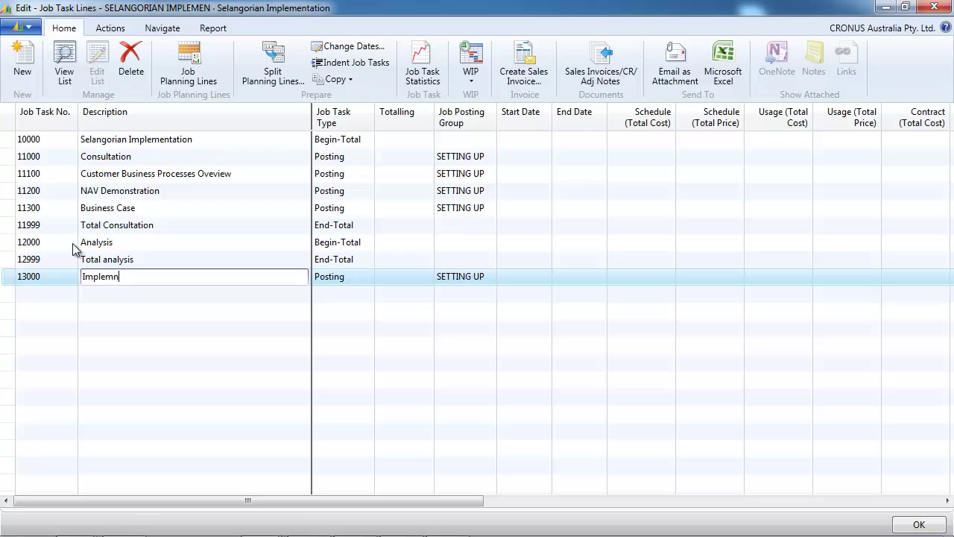
key("BackSpace")
type("entation")
key("Tab")
type("b")
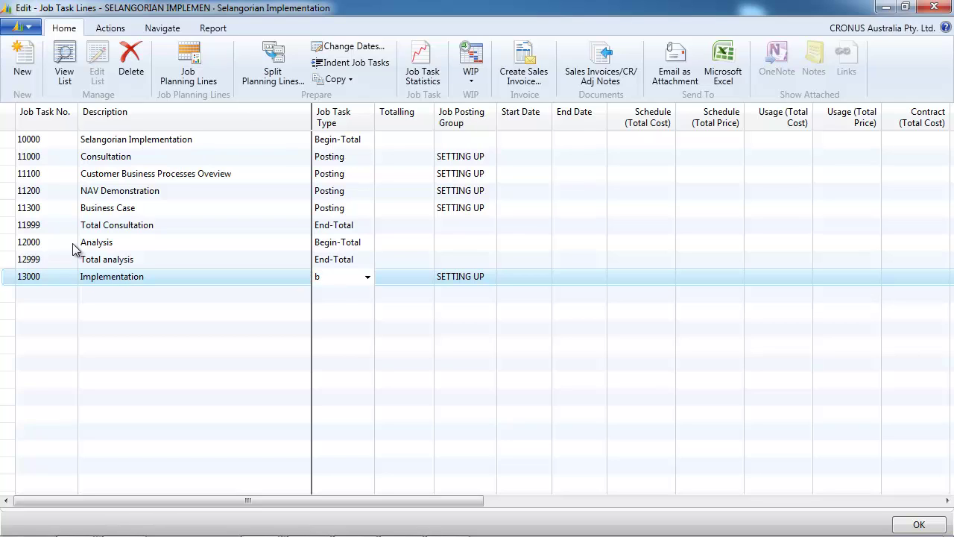
key("Return")
Step: Add task line 13300 with the description Data Migration and the task type Posting
type("1")
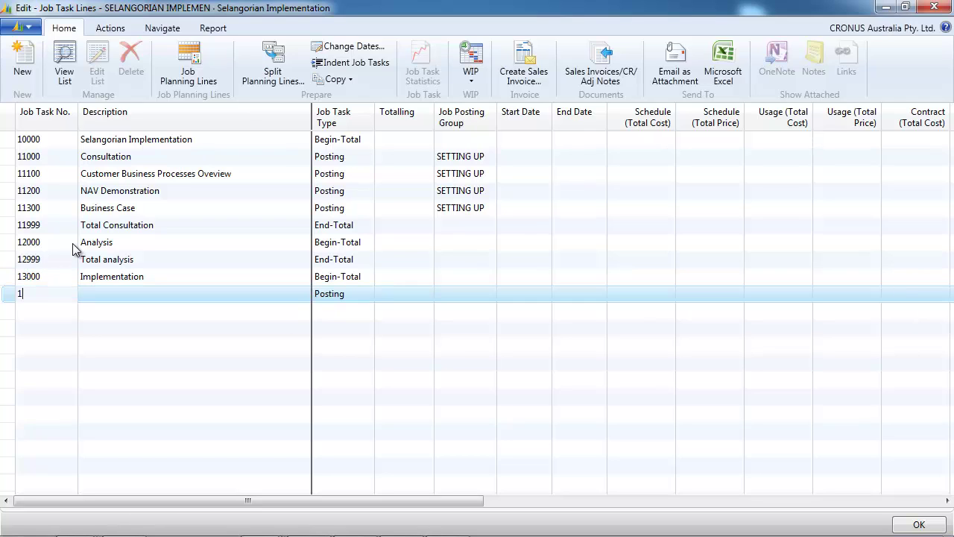
type("3300")
key("Return")
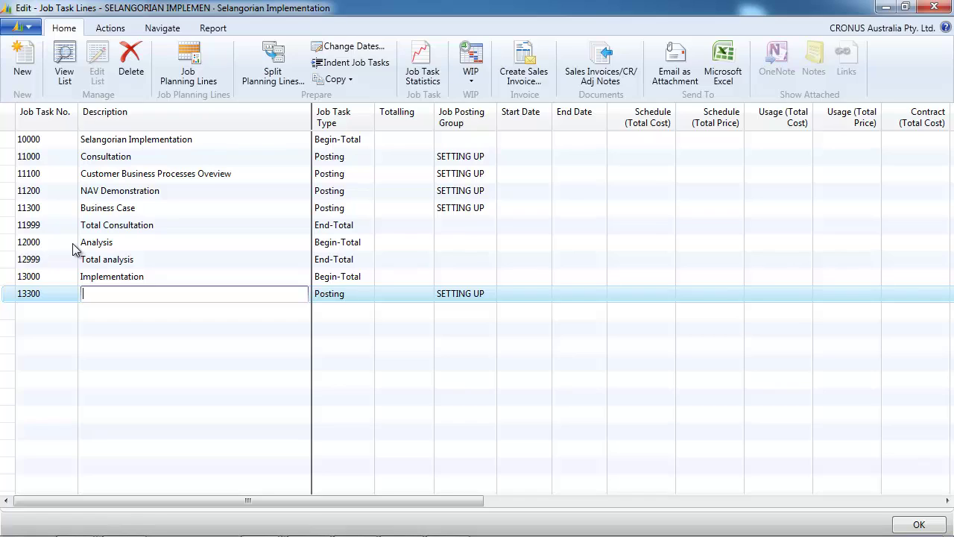
type("Data Mirgration")
key("Return")
type("b")
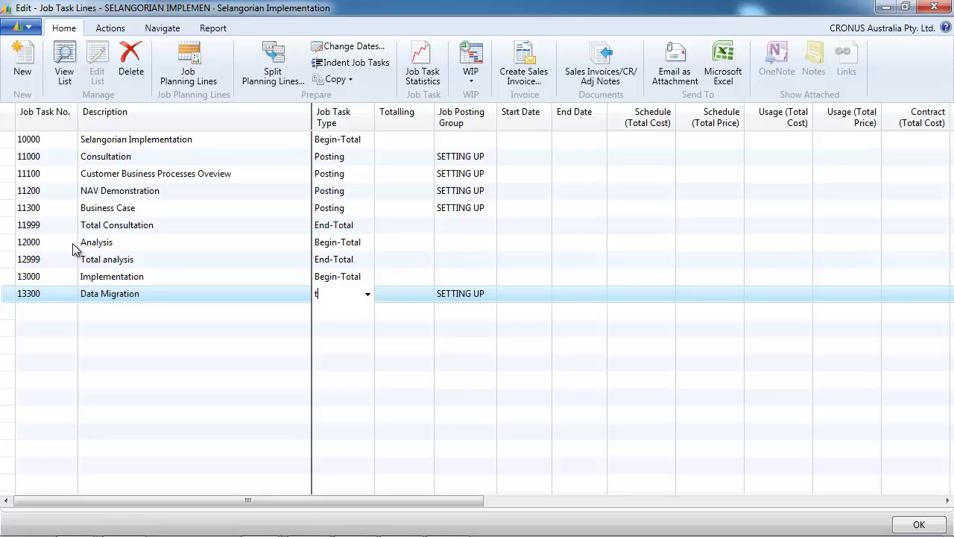
key("Return")
key("shift+Tab")
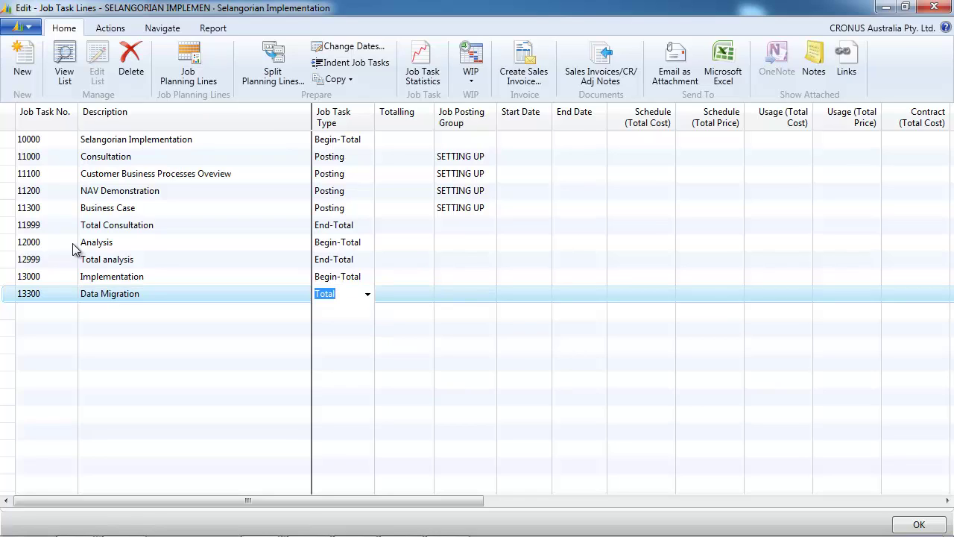
type("po")
key("Down")
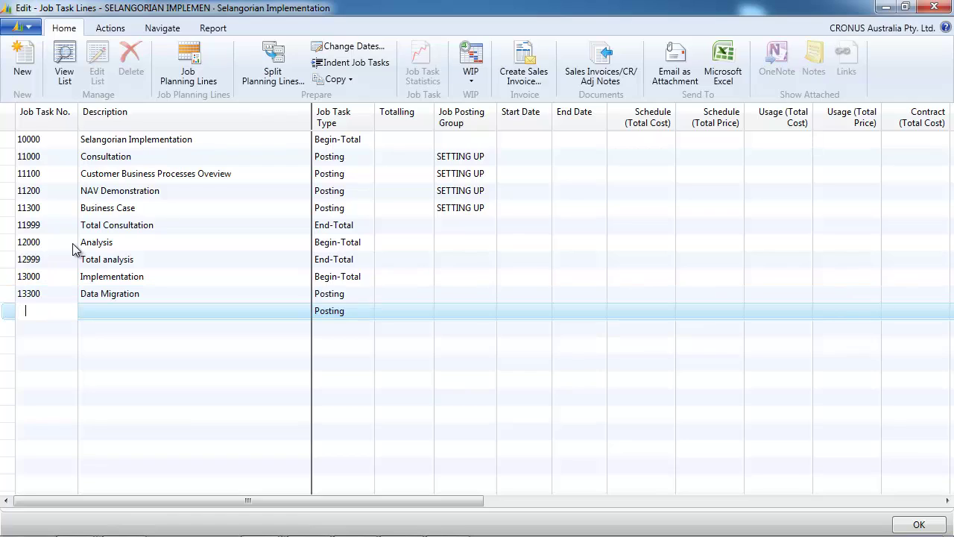
Step: Add task line 13600 with the description Training, keeping the type Posting
type("13600")
key("Return")
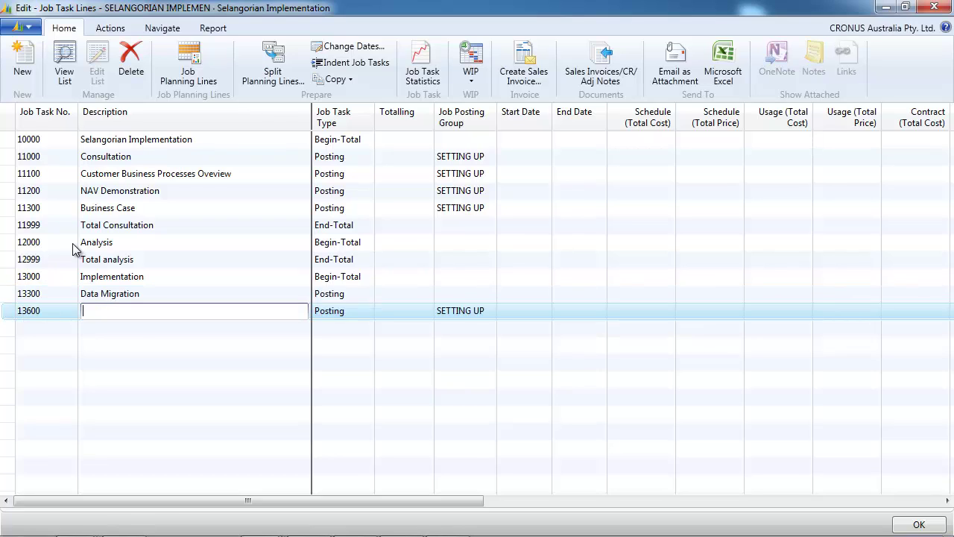
type("Training")
key("Return")
key("Return")
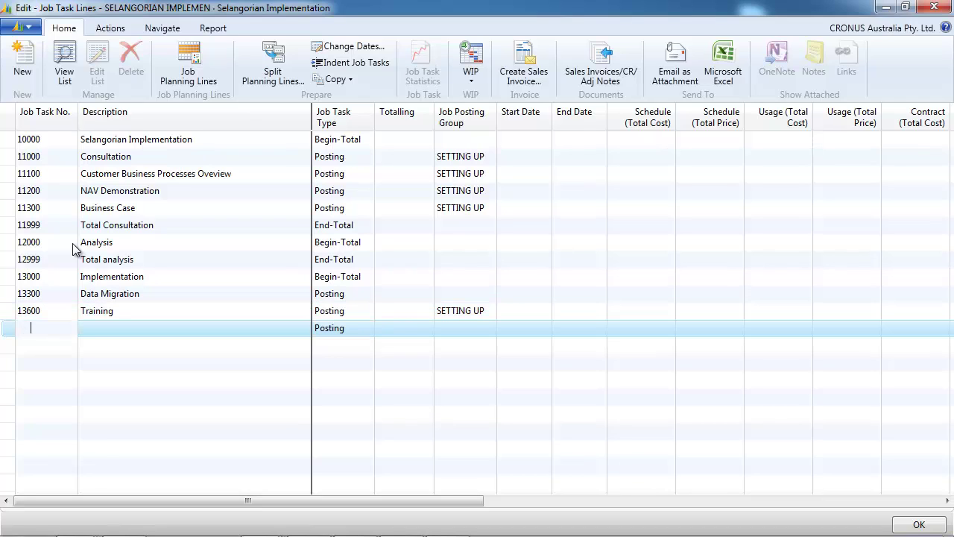
Step: Add task line 13999 with the description Total Implementation and the task type End-Total
type("13999")
key("Return")
type("Total Implementation")
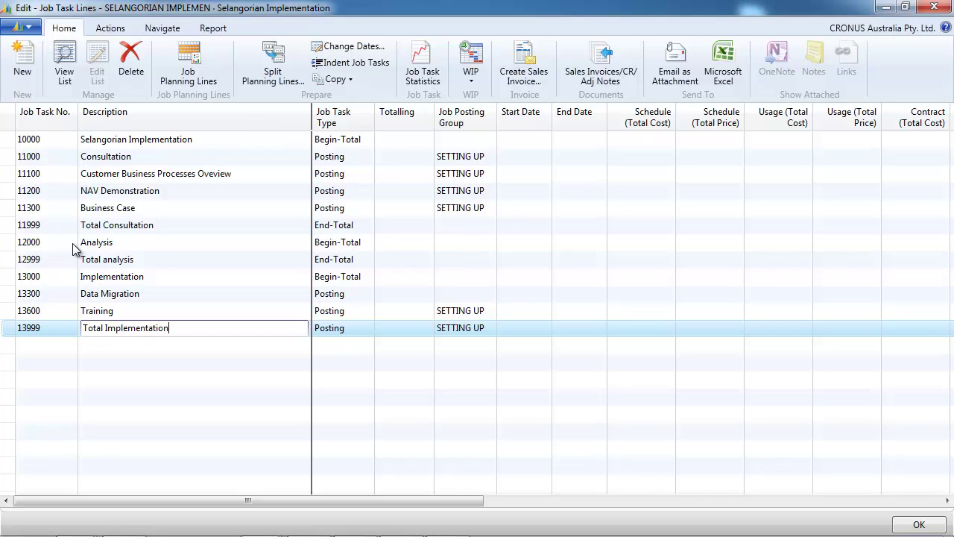
key("Tab")
key("e")
key("shift+Tab")
key("Delete")
key("Down")
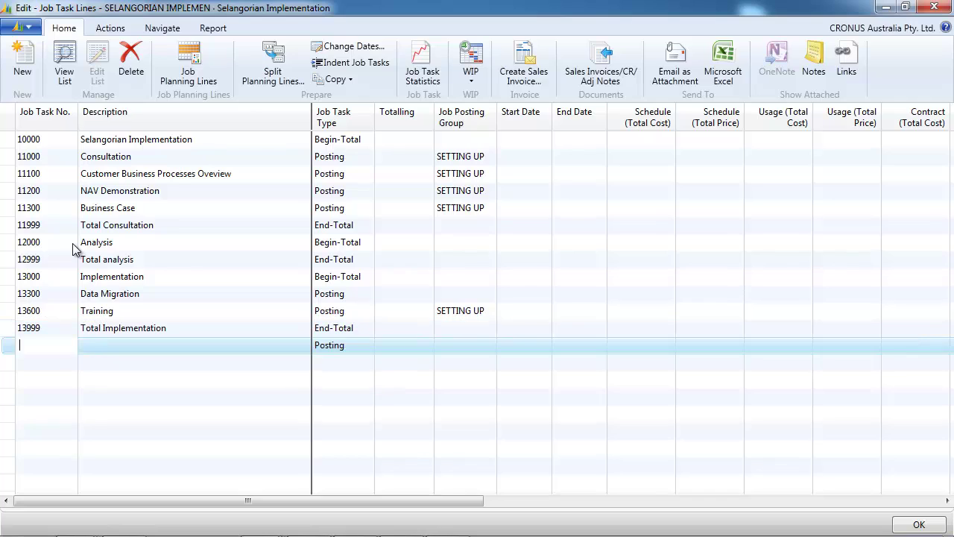
Step: Add task line 14000 with the description Support, keeping the type Posting
type("14000")
key("Tab")
type("Support")
key("Down")
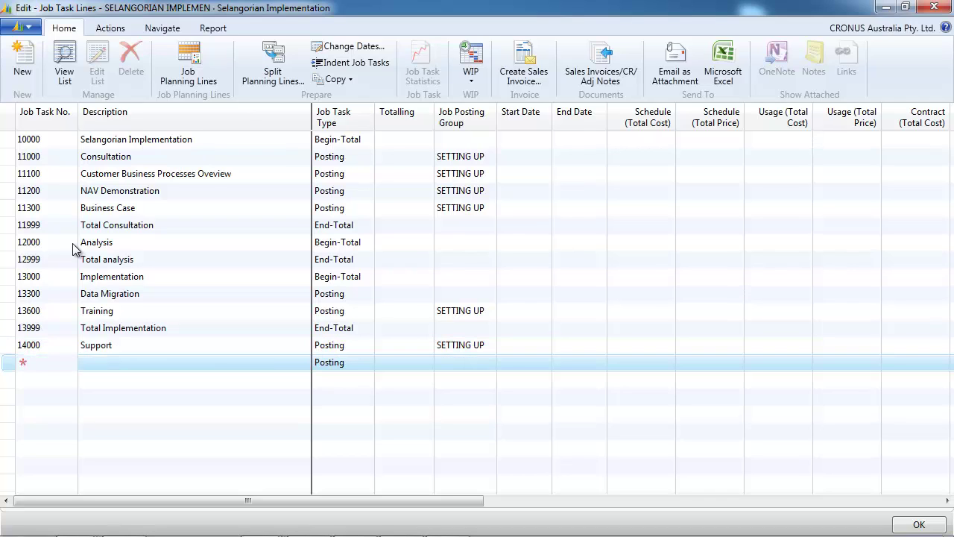
Step: Add task line 14999 with the description Total Support and the task type End-Total
type("14999")
key("Tab")
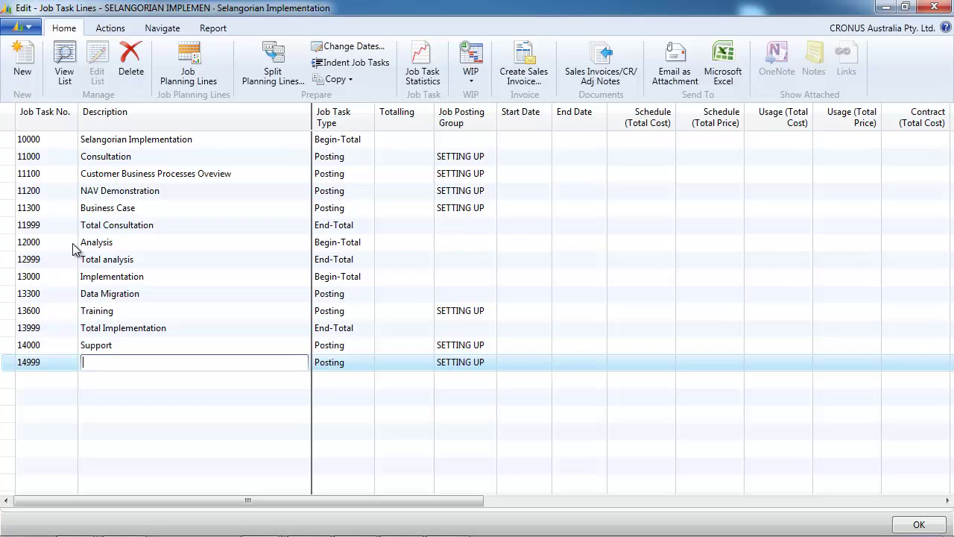
type("Total Support")
key("Tab")
type("en")
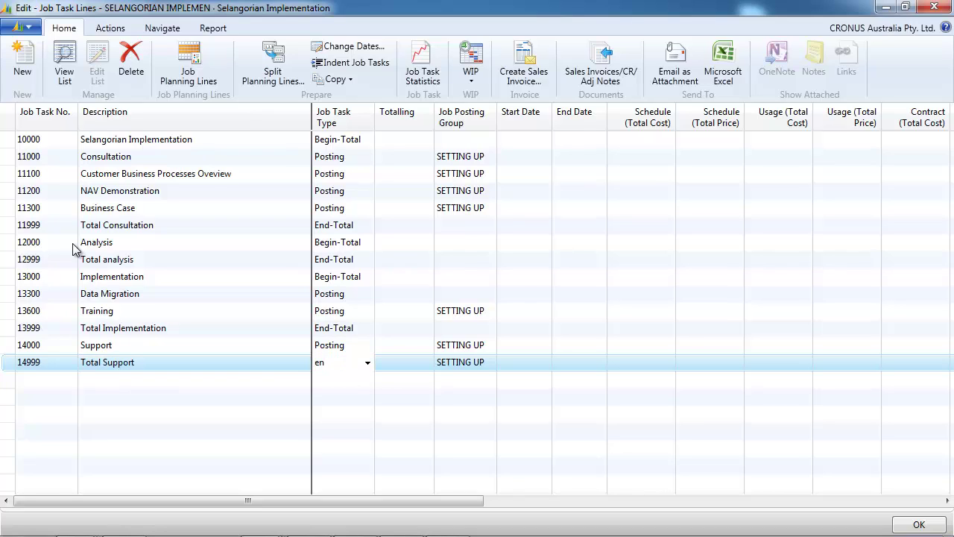
key("Down")
key("shift+Tab")
key("shift+Tab")
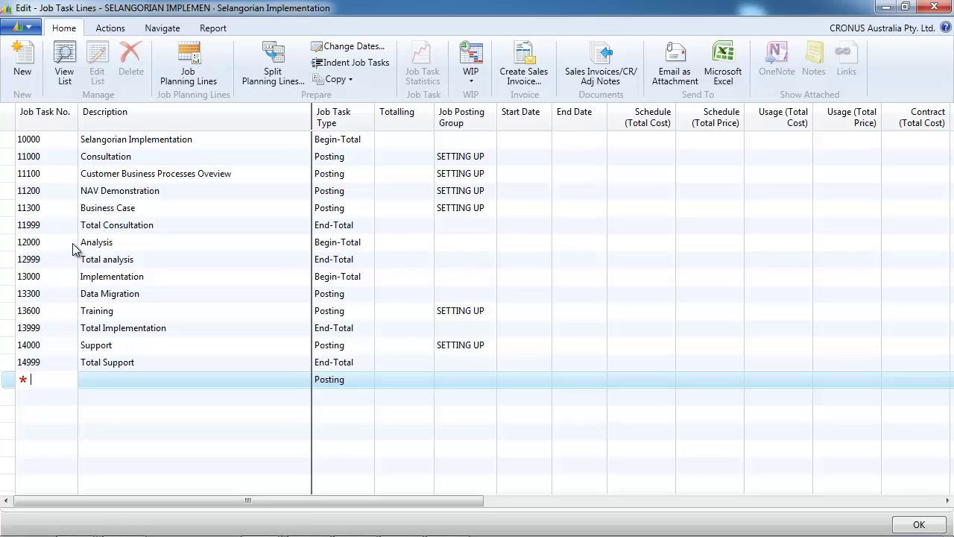
Step: Add task line 19999 with the description Total Selangorian Implementation and the task type End-Total
type("15000")
key("shift+Home")
type("19999")
key("Tab")
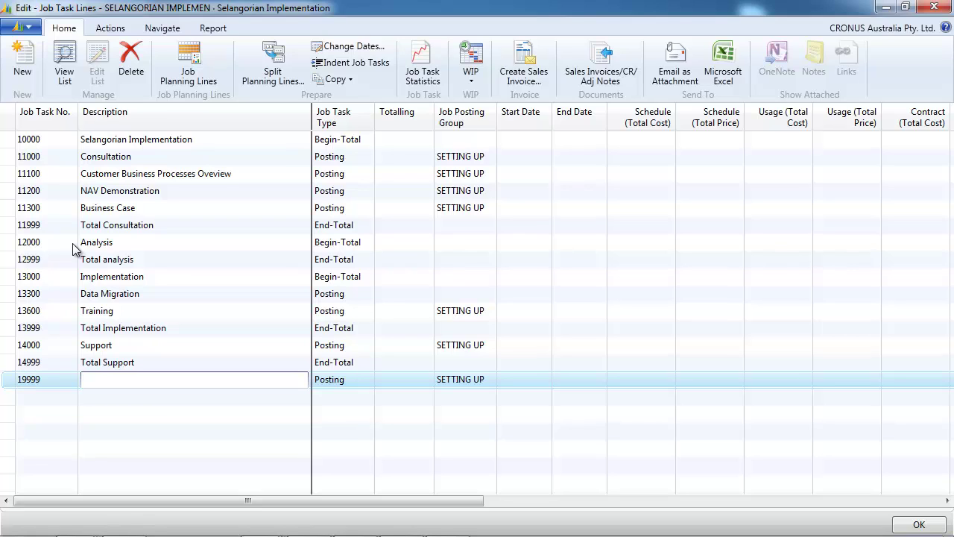
type("Total Selangorian Implemenation")
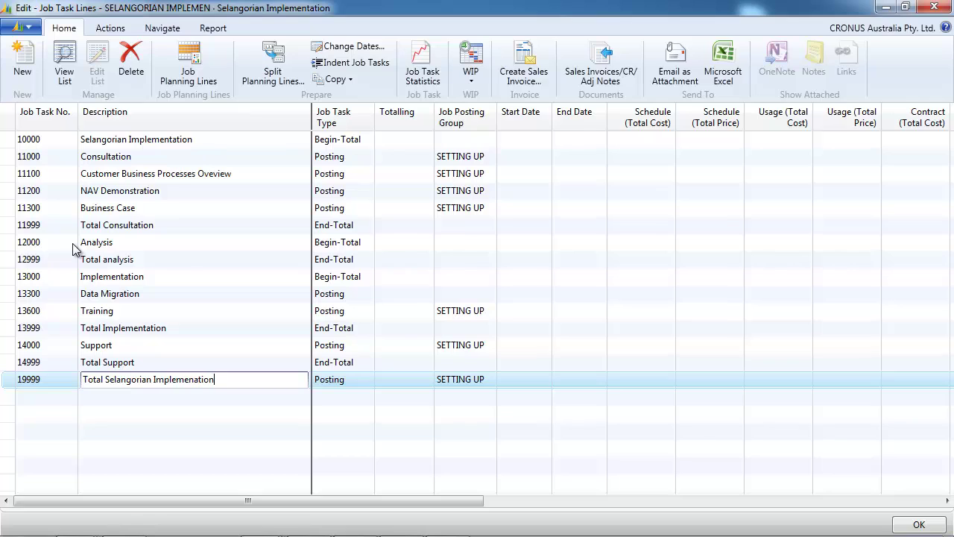
type("t")
key("Tab")
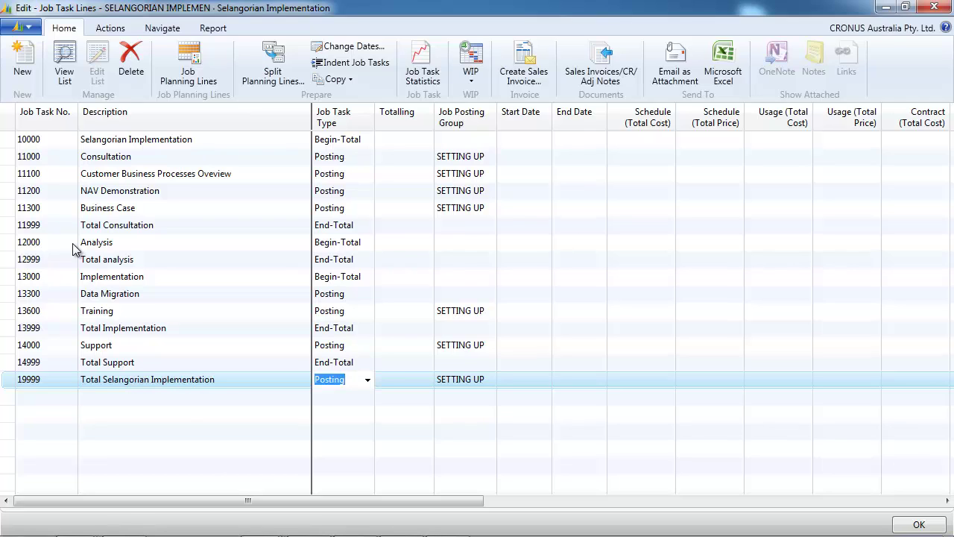
type("e")
key("Tab")
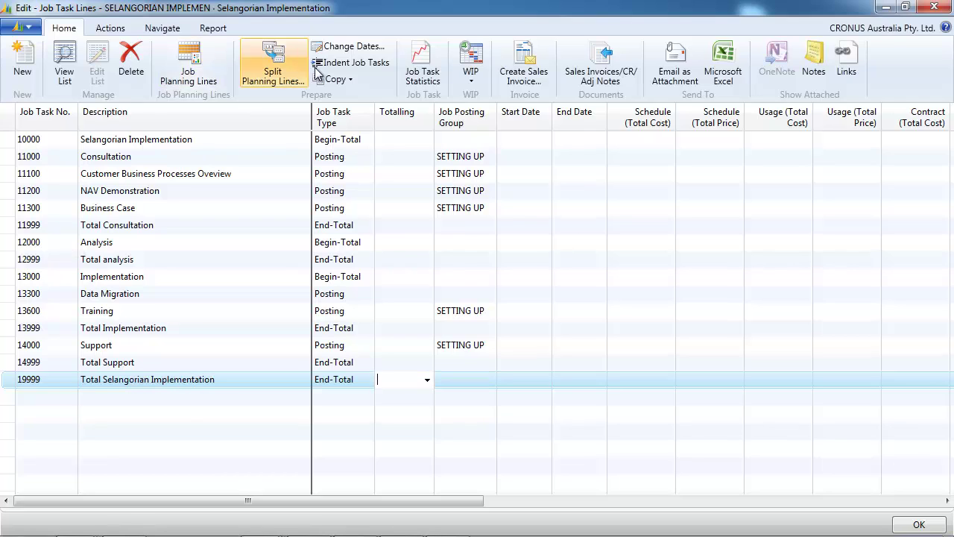
Step: Try to indent all the job tasks and update the totalling of the End-Total lines
left_click(350, 63)
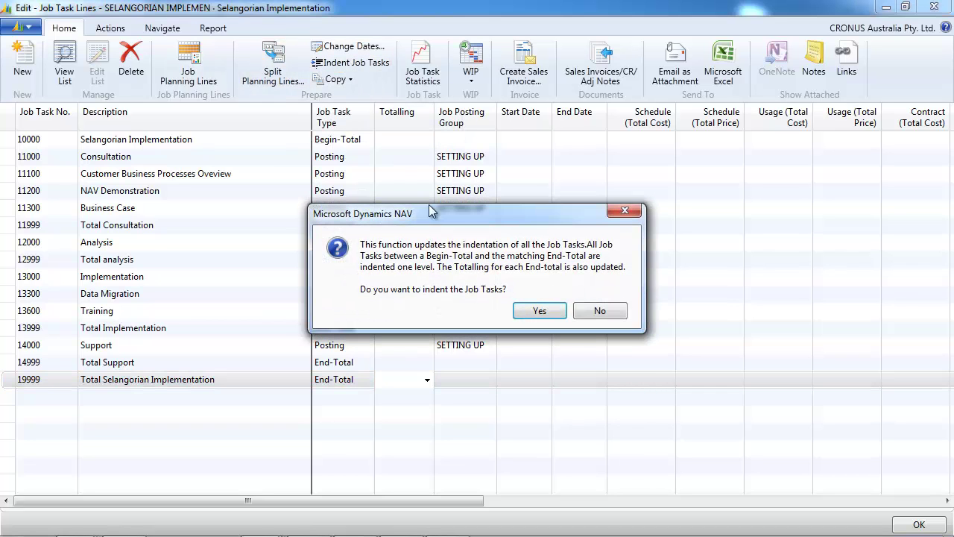
left_click(531, 309)
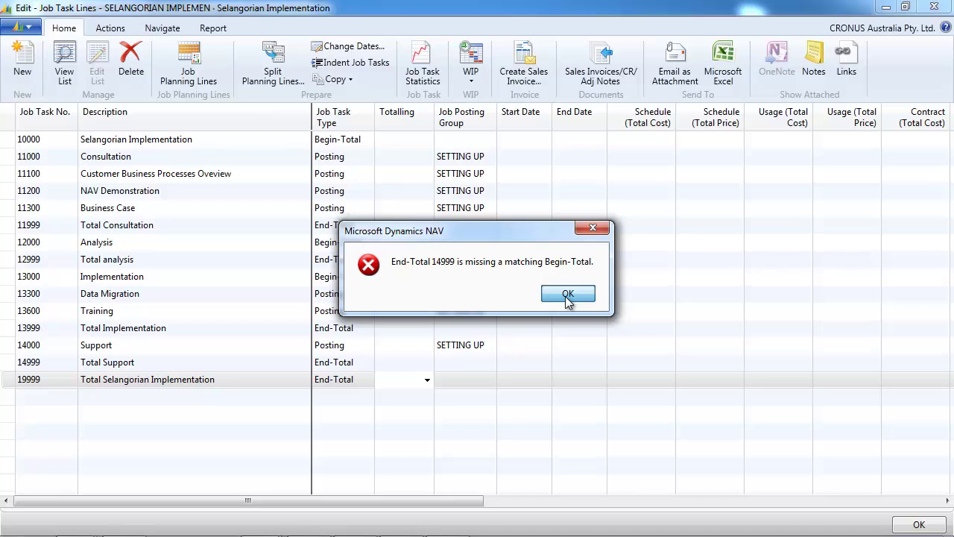
left_click(568, 295)
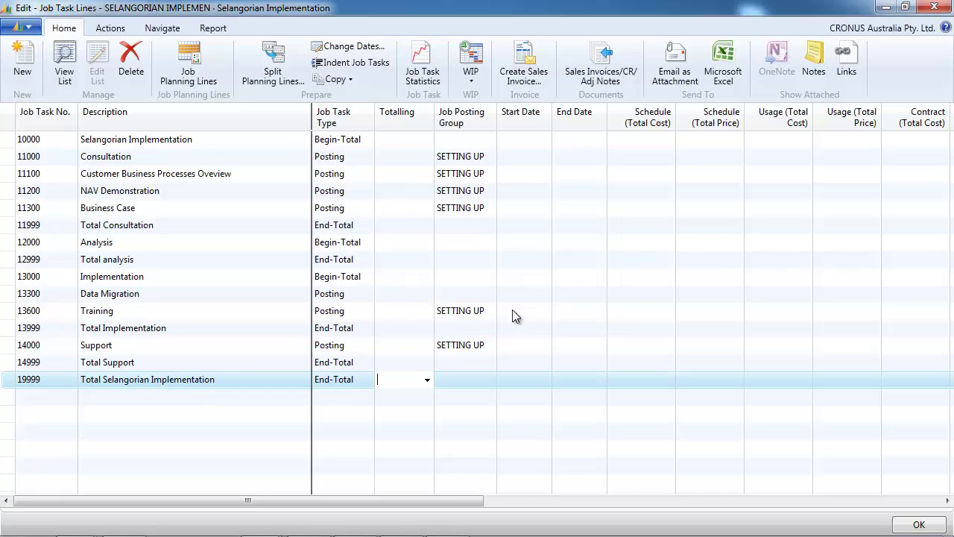
Step: Change the task type of the Support line 14000 to Begin-Total
left_click(362, 349)
left_click(366, 347)
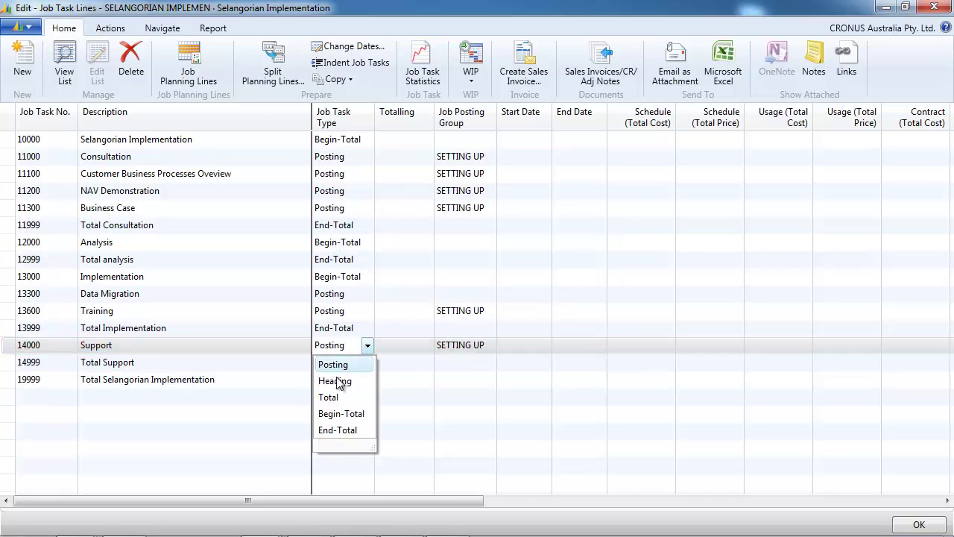
left_click(330, 413)
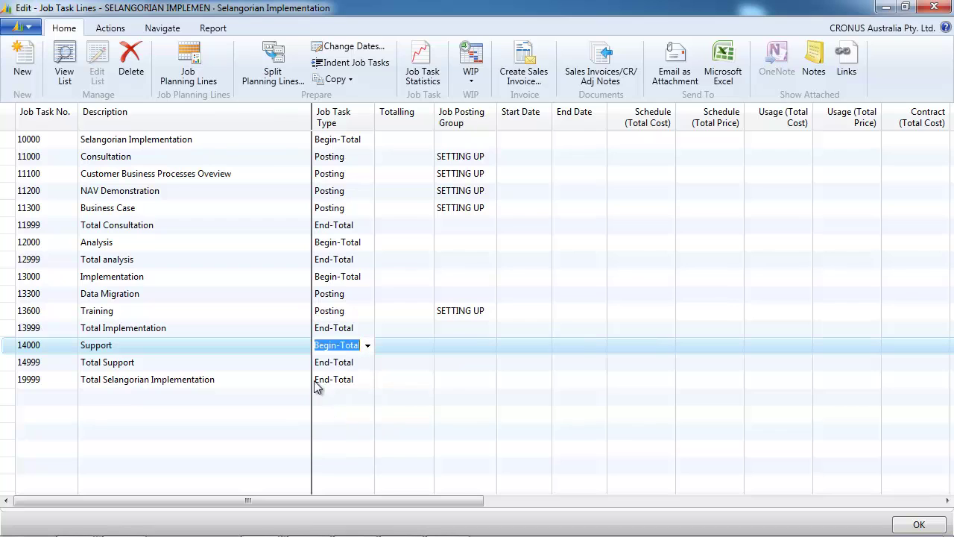
Step: Try again to run Indent Job Tasks on the job's task lines
left_click(336, 64)
left_click(517, 311)
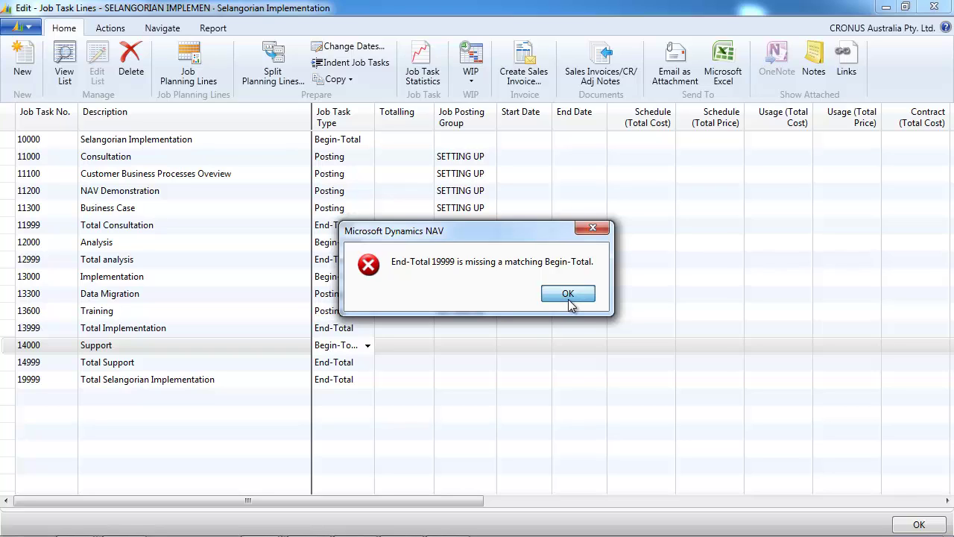
left_click(568, 299)
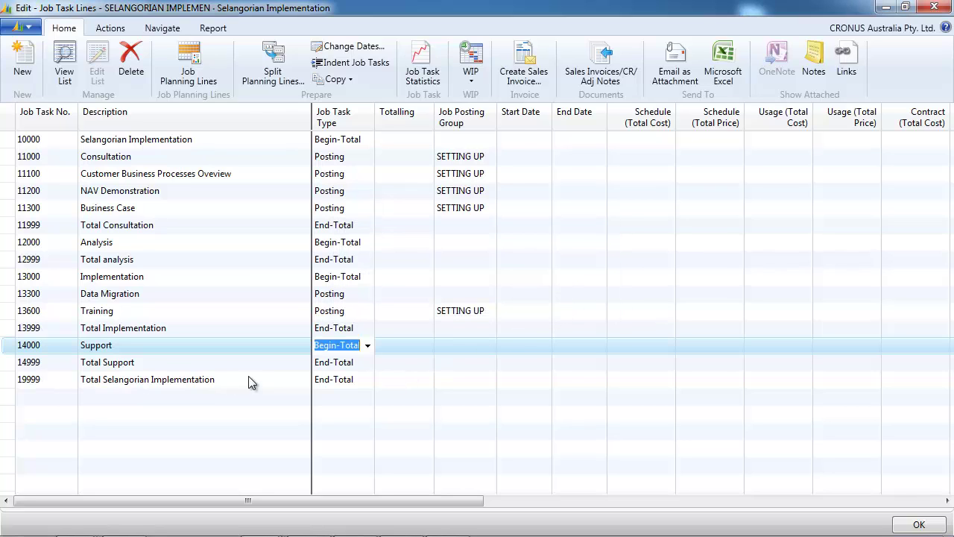
Step: Change the task type of the Consultation line 11000 to Begin-Total and indent all the job tasks
left_click(359, 158)
left_click(369, 159)
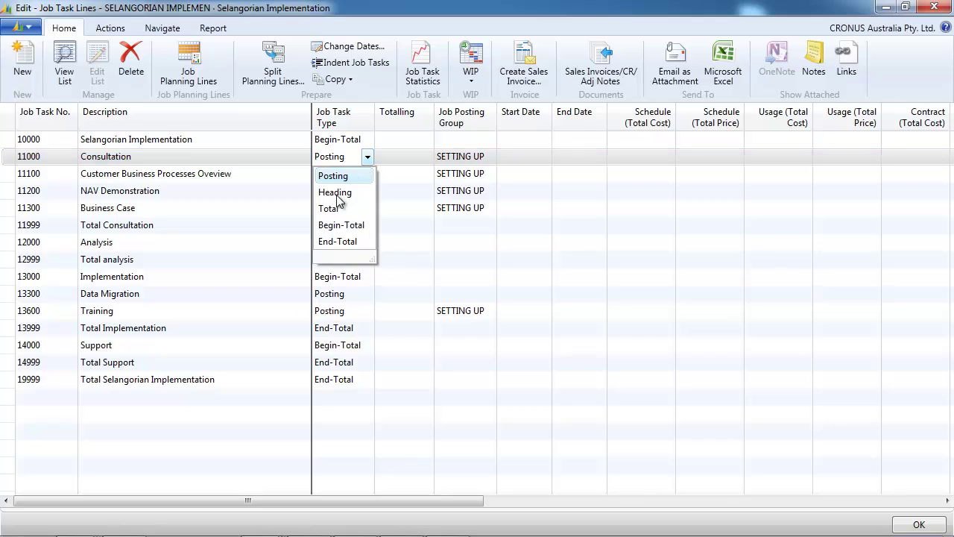
left_click(337, 225)
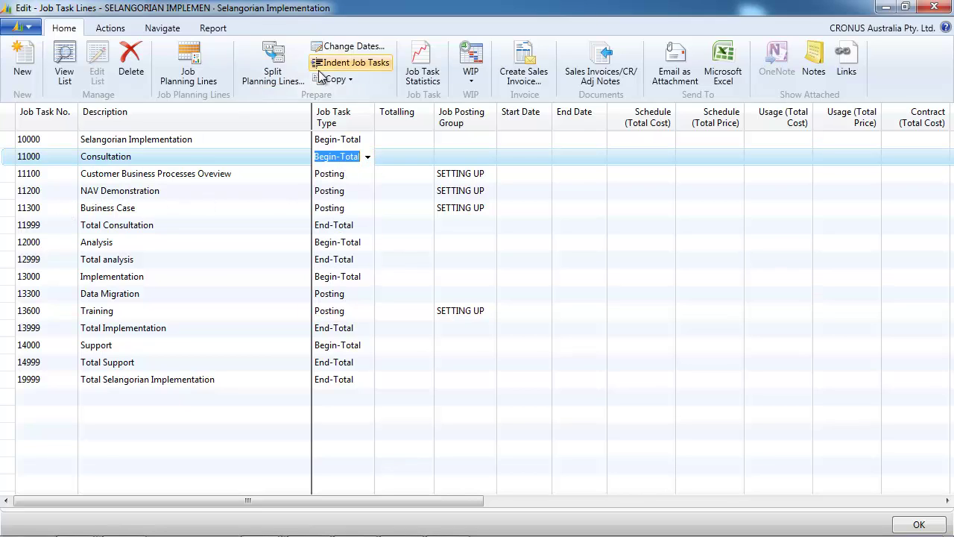
left_click(352, 62)
left_click(532, 315)
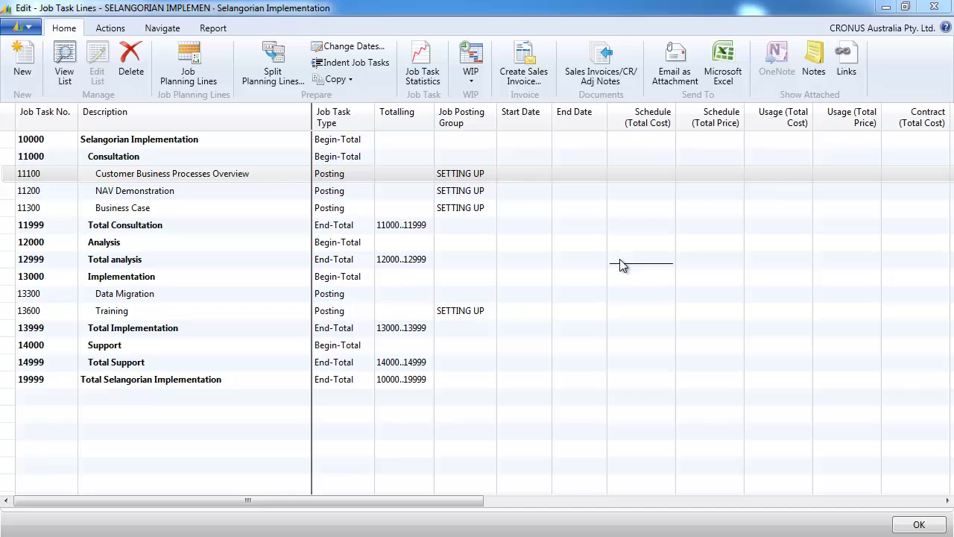
Step: Open the planning lines of task 11100 Customer Business Processes Overview and start a Schedule resource line with planning date 3/01/2014
left_click(196, 65)
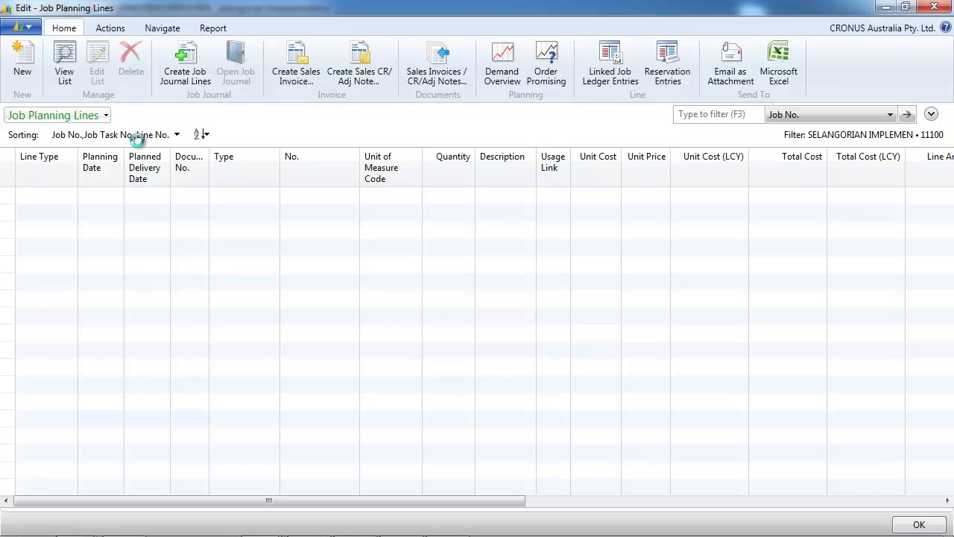
left_click(71, 195)
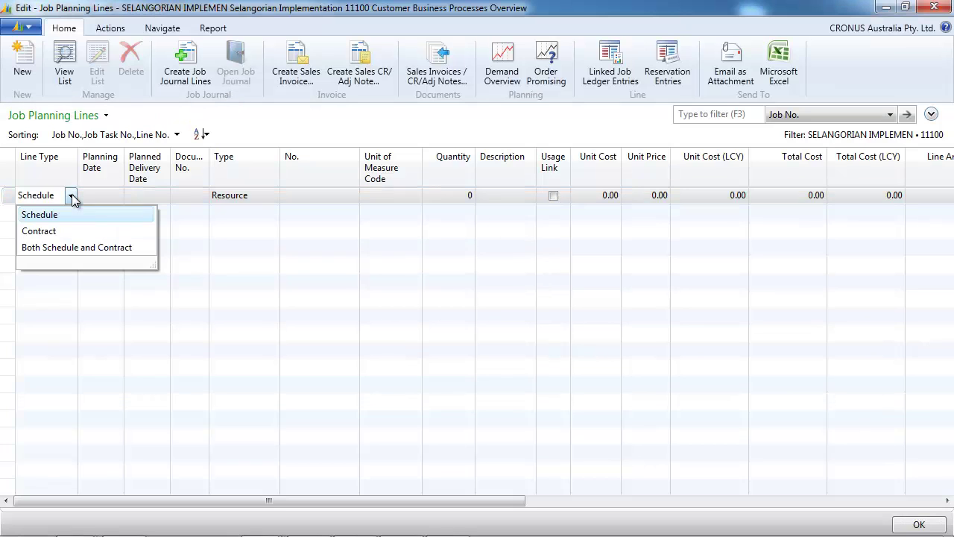
left_click(71, 195)
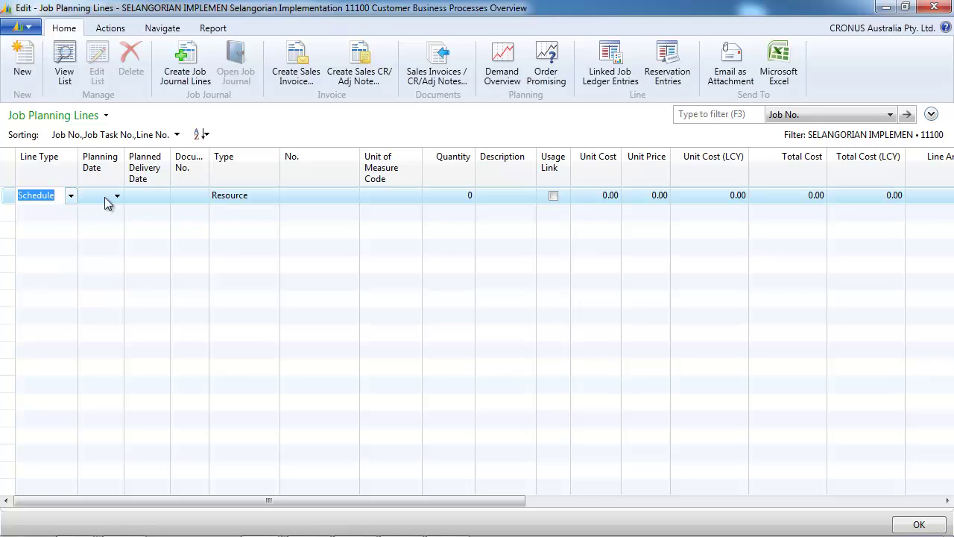
left_click(106, 196)
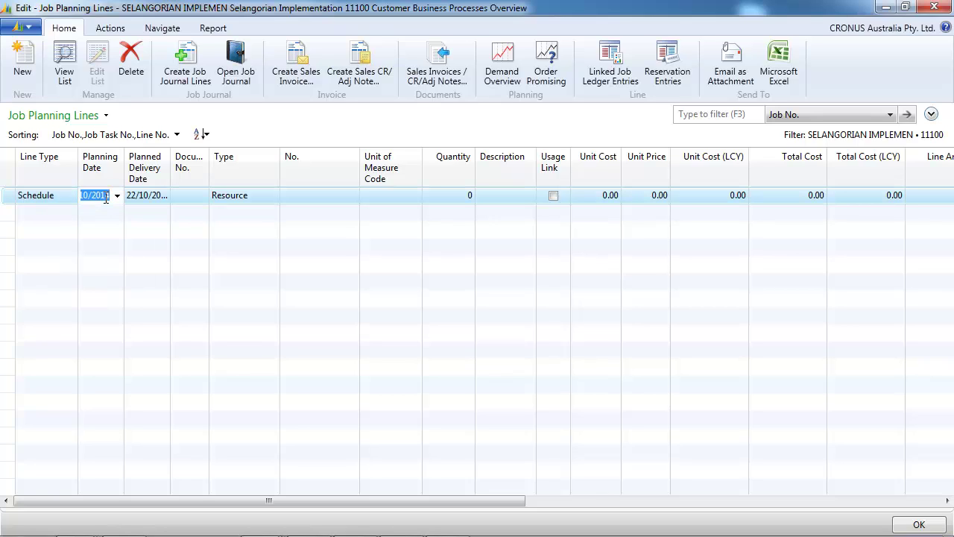
type("0301")
key("Tab")
key("Tab")
key("Tab")
key("Tab")
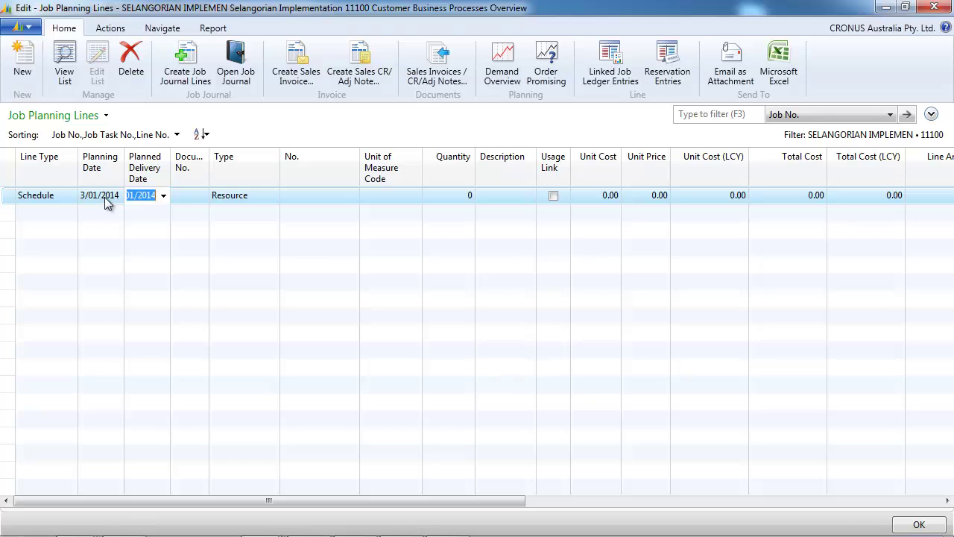
Step: Assign the second resource matching "mar" to the planning line with quantity 8 and unit price 0
type("mar")
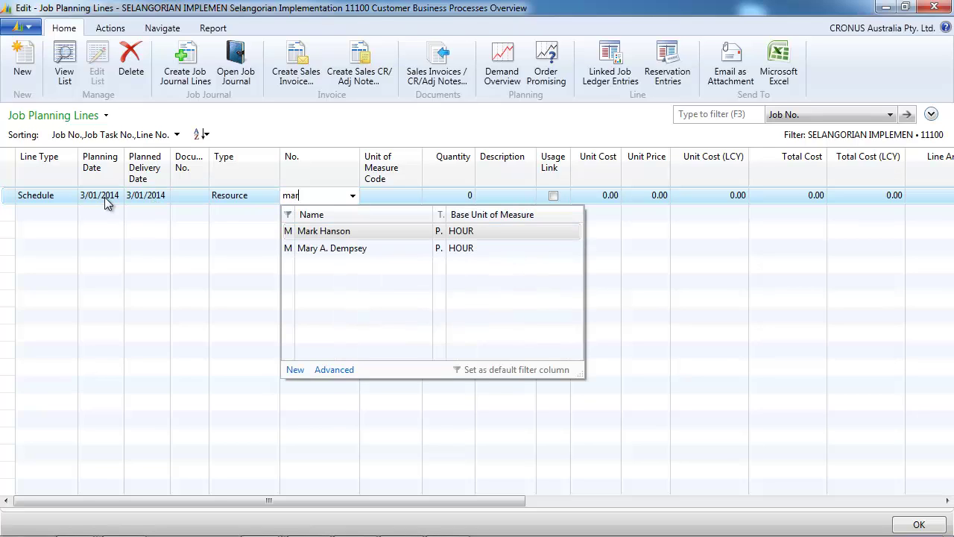
key("Down")
key("Down")
key("Tab")
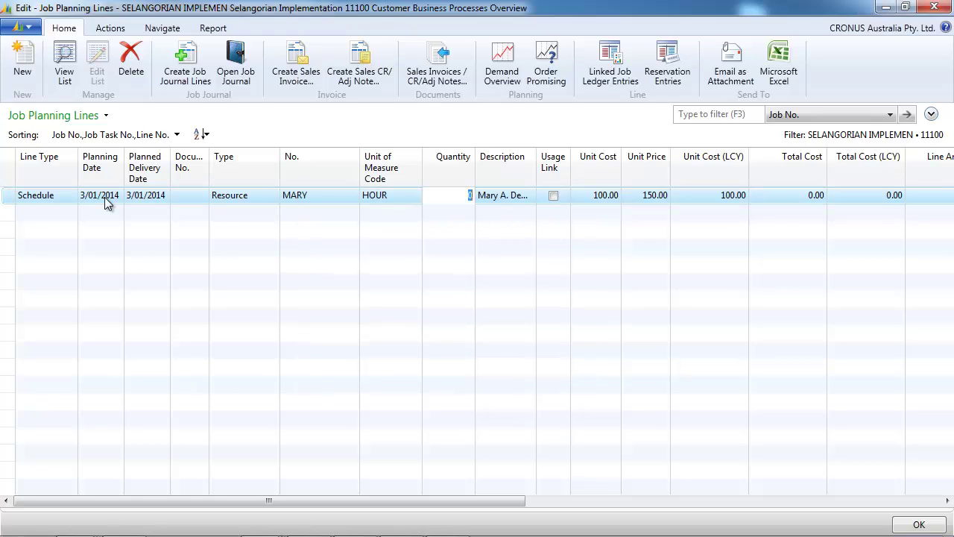
type("8")
key("Tab")
key("Tab")
type("0")
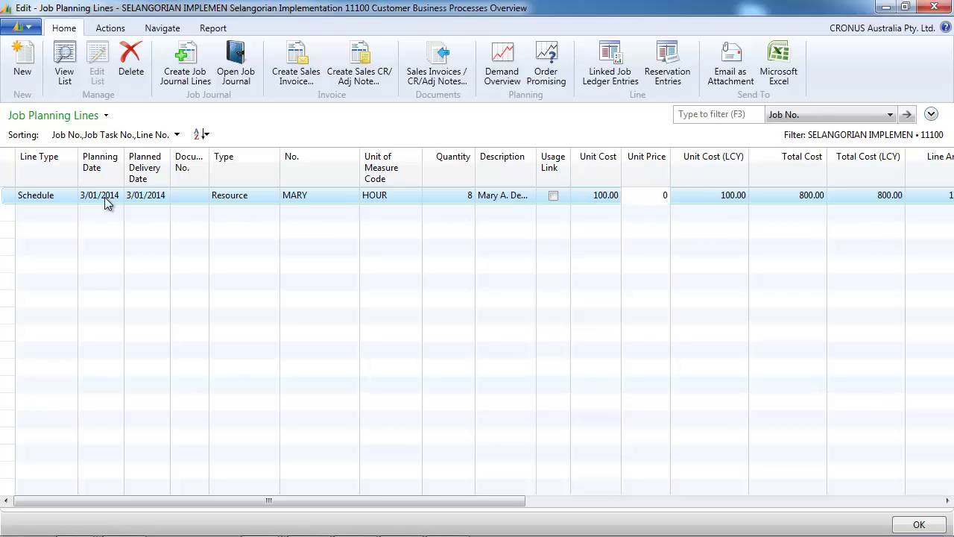
key("Tab")
Step: Start a second Schedule planning line for task 11100 and widen the Planning Date column
key("shift+Tab")
key("shift+Tab")
key("shift+Tab")
key("shift+Tab")
key("shift+Tab")
key("shift+Tab")
key("shift+Tab")
key("shift+Tab")
key("shift+Tab")
key("shift+Tab")
key("shift+Tab")
key("shift+Tab")
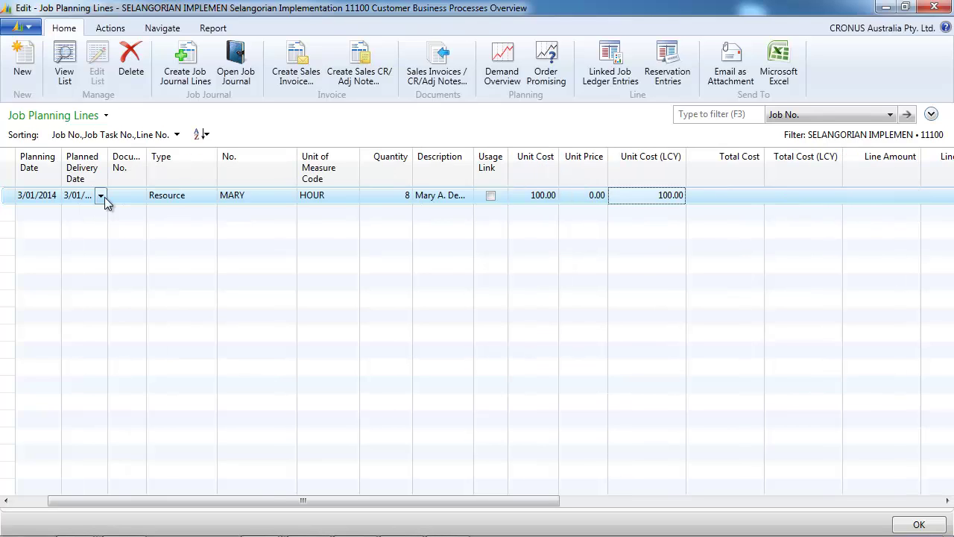
key("Down")
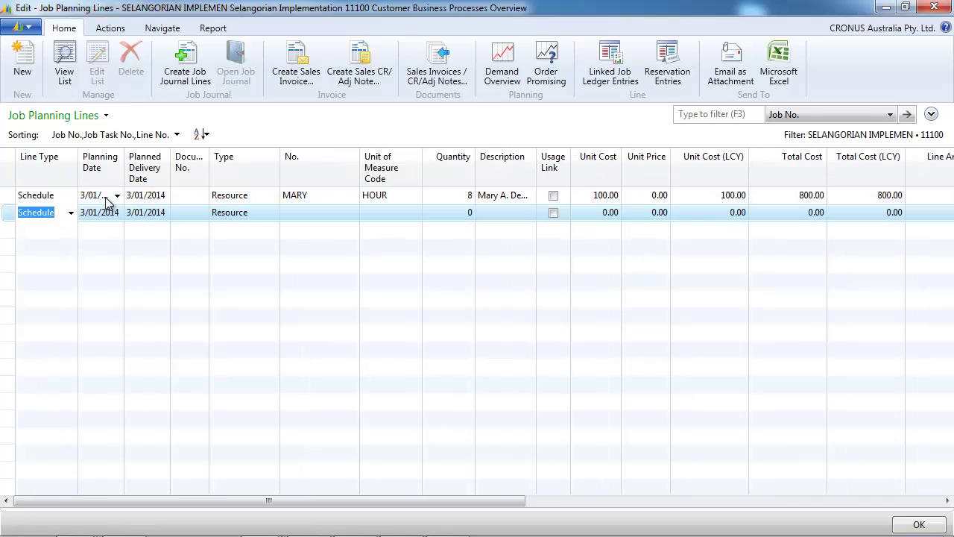
left_click_drag(124, 166, 159, 165)
Step: Assign the first resource matching "mar" to the second planning line of task 11100
key("Tab")
key("Tab")
key("Tab")
key("Tab")
key("Tab")
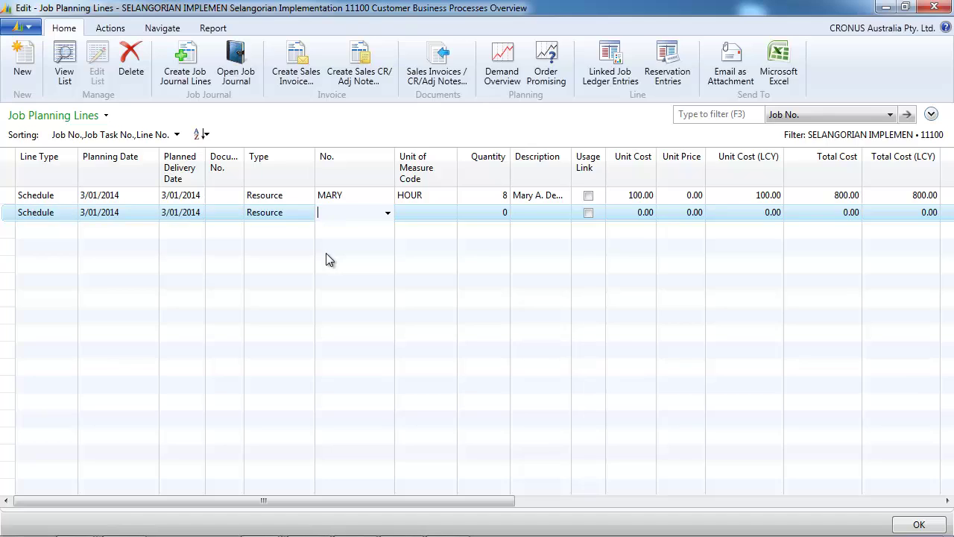
type("mark")
key("Tab")
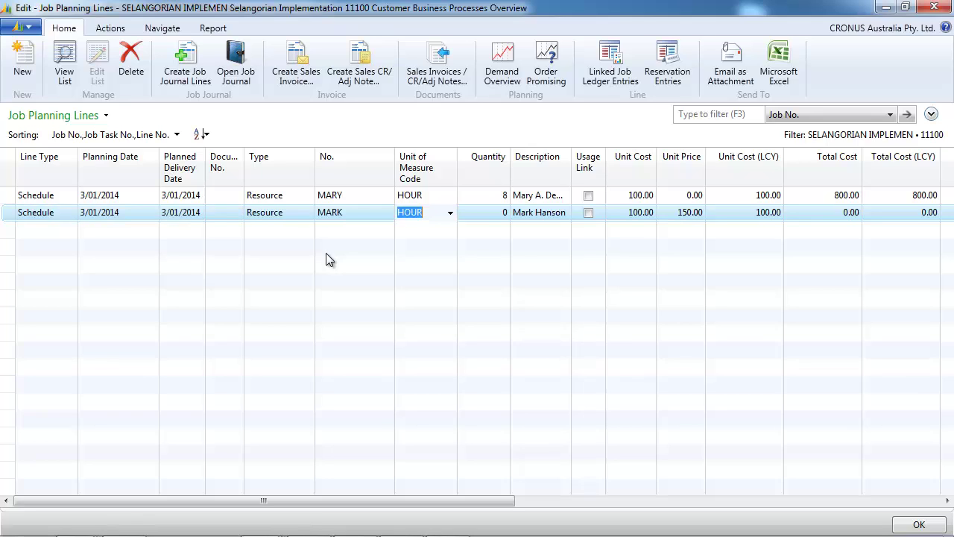
Step: Set the second line's quantity to 8 and its unit price to 0, and close the planning lines of task 11100
key("Tab")
type("8")
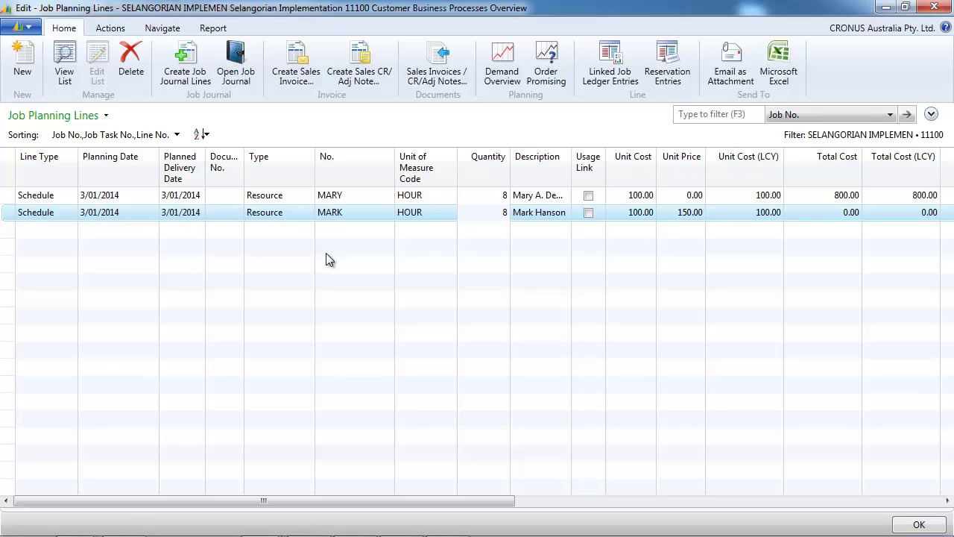
key("Tab")
key("Tab")
key("Tab")
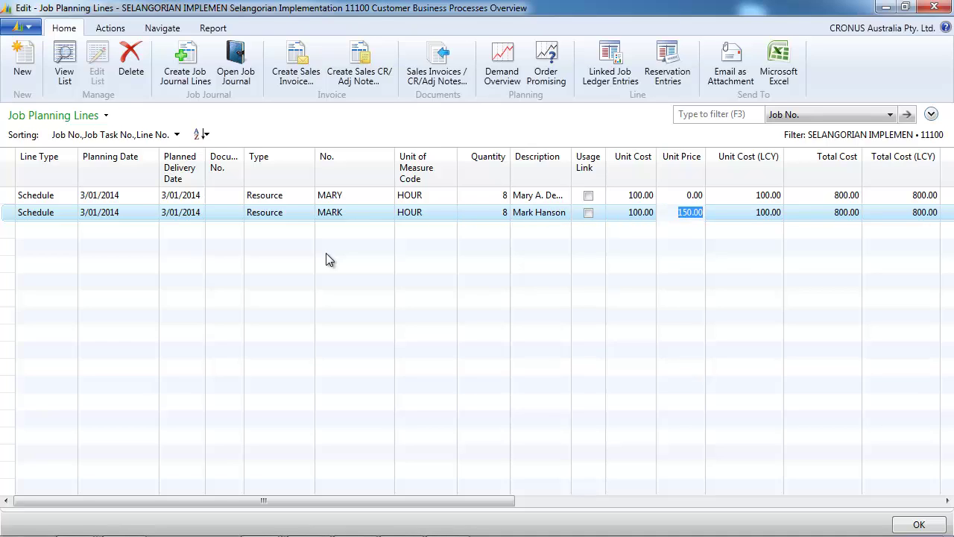
key("BackSpace")
key("Up")
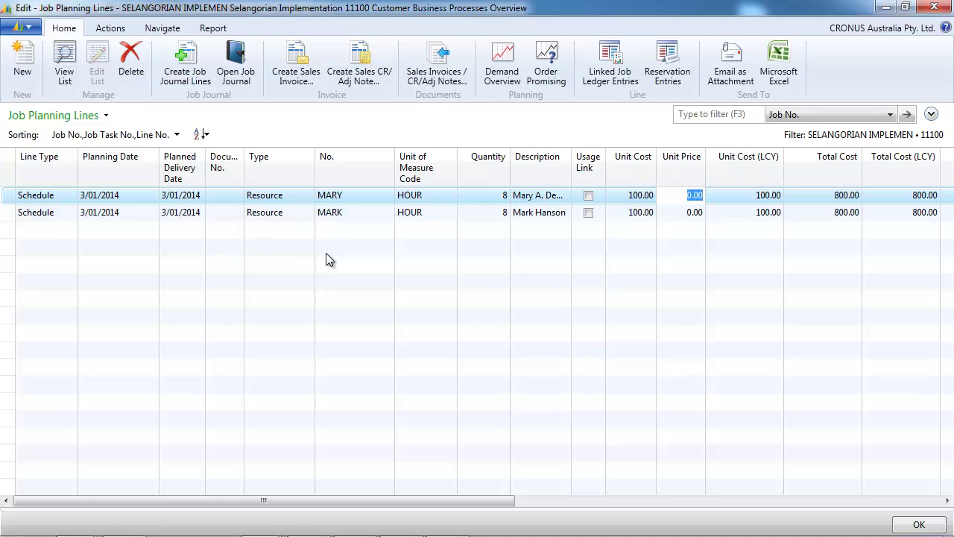
key("shift+Tab")
key("shift+Tab")
key("shift+Tab")
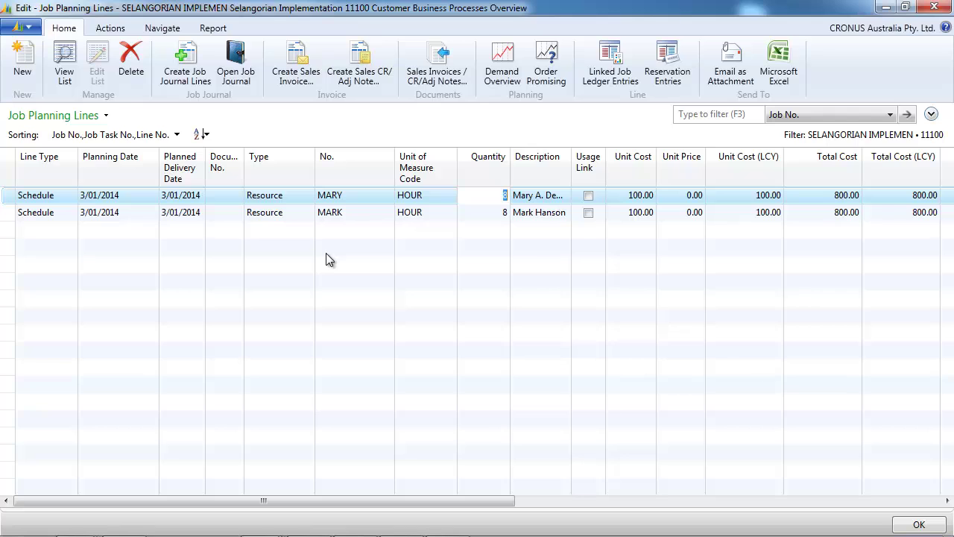
key("Escape")
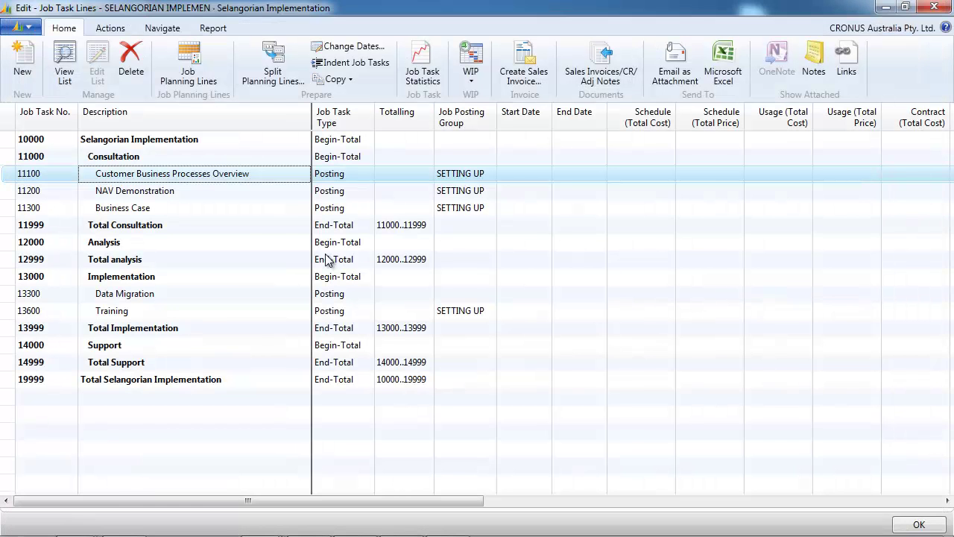
Step: Open the planning lines of task 11200 NAV Demonstration and start a Schedule resource line with planning date 5/01/2014
left_click(185, 191)
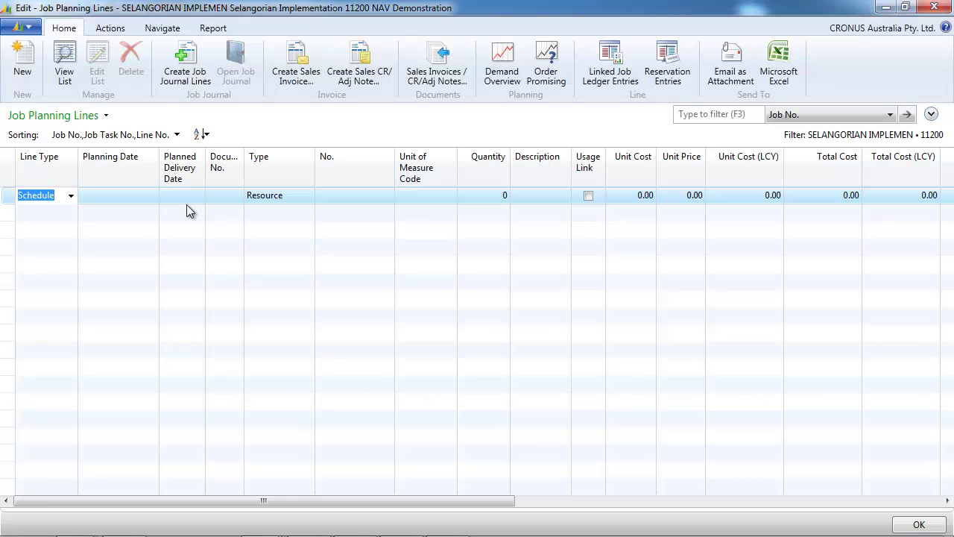
key("Tab")
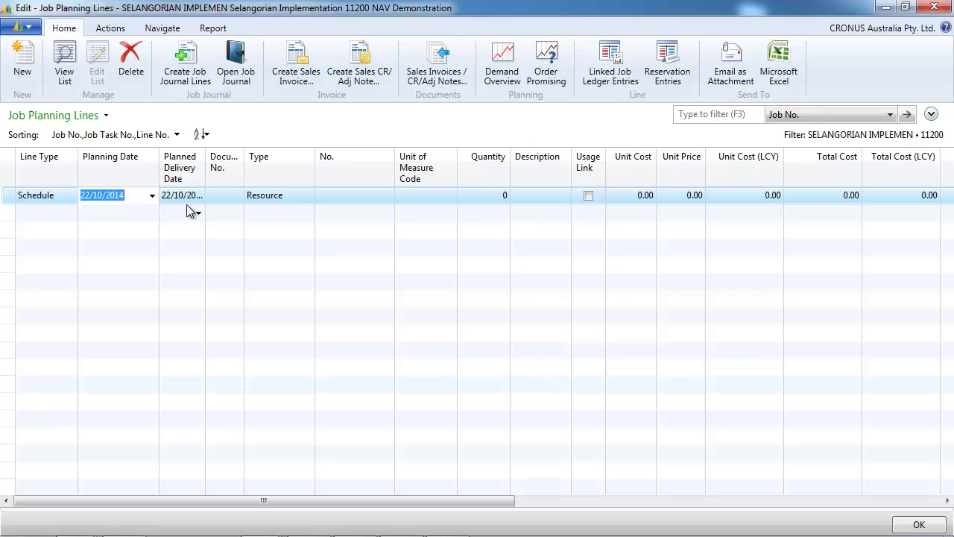
type("0501")
key("Tab")
key("Tab")
key("Tab")
key("Tab")
Step: Assign the resource from the first line of task 11100 to this NAV Demonstration line, with quantity 4 and unit price 0
type("mark")
key("Tab")
key("Tab")
type("4")
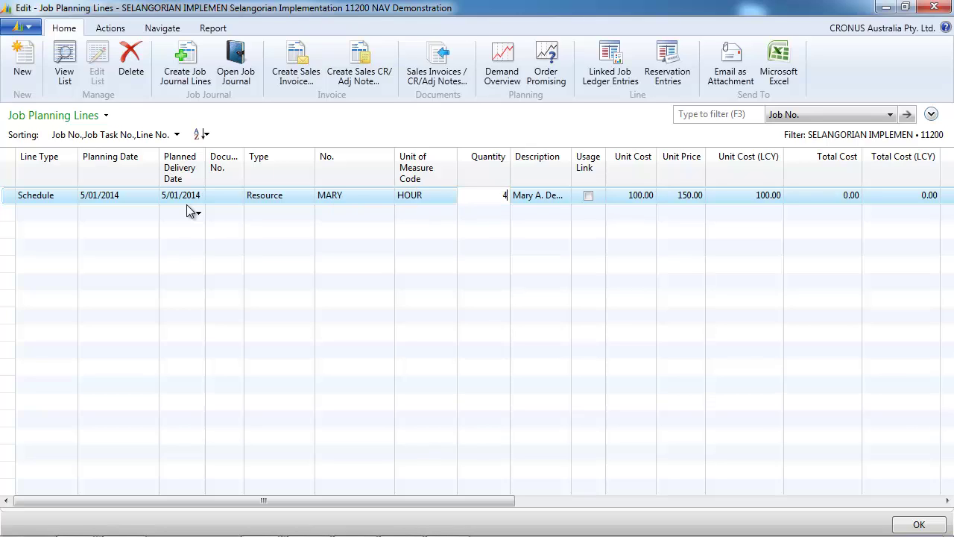
key("Tab")
key("Tab")
key("Tab")
key("Tab")
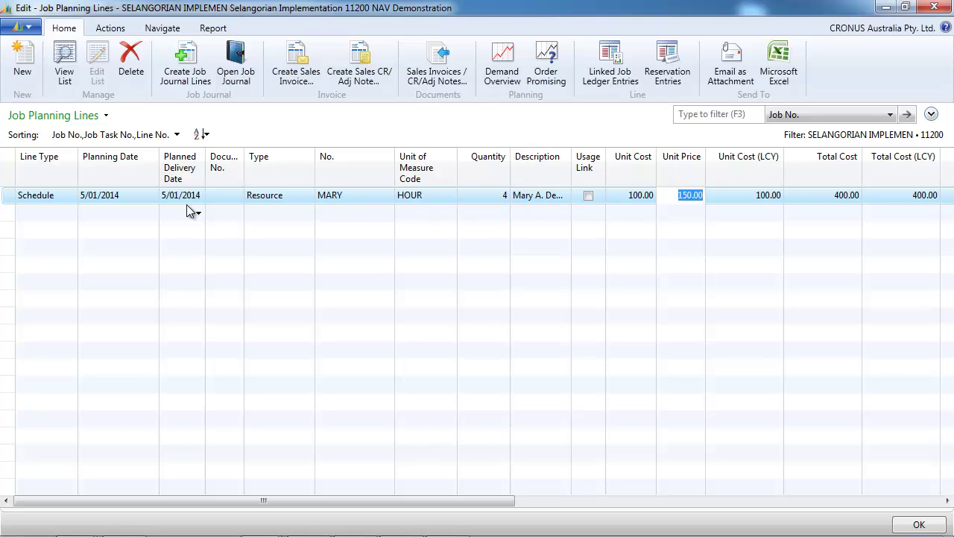
key("Delete")
Step: Add a second NAV Demonstration Schedule line with planning date 6/01/2014 and the other resource used on task 11100
key("Down")
key("Home")
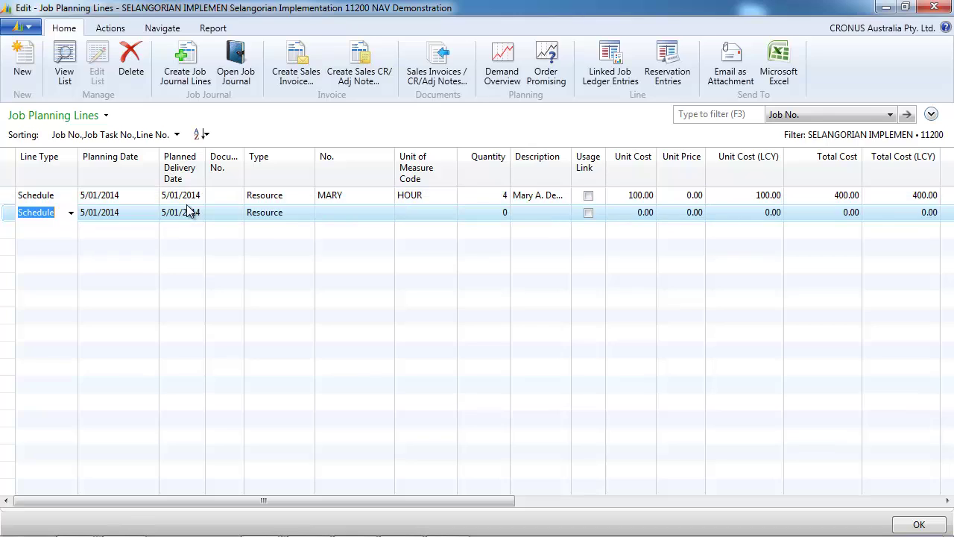
key("Tab")
type("0601")
key("Tab")
key("Tab")
key("Tab")
type("mar")
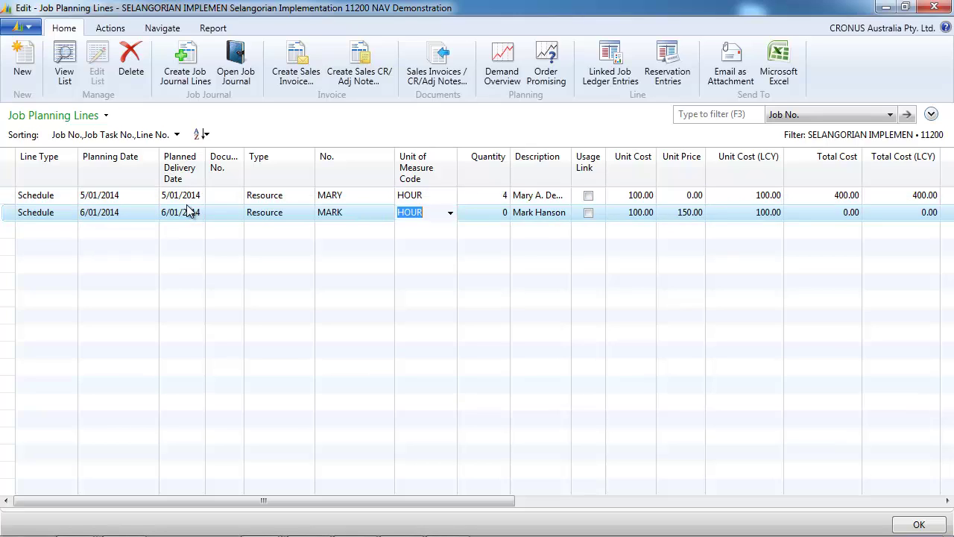
Step: Set the second NAV Demonstration line's quantity to 4 and its unit price to 0, and close the planning lines
key("Tab")
type("4")
key("Tab")
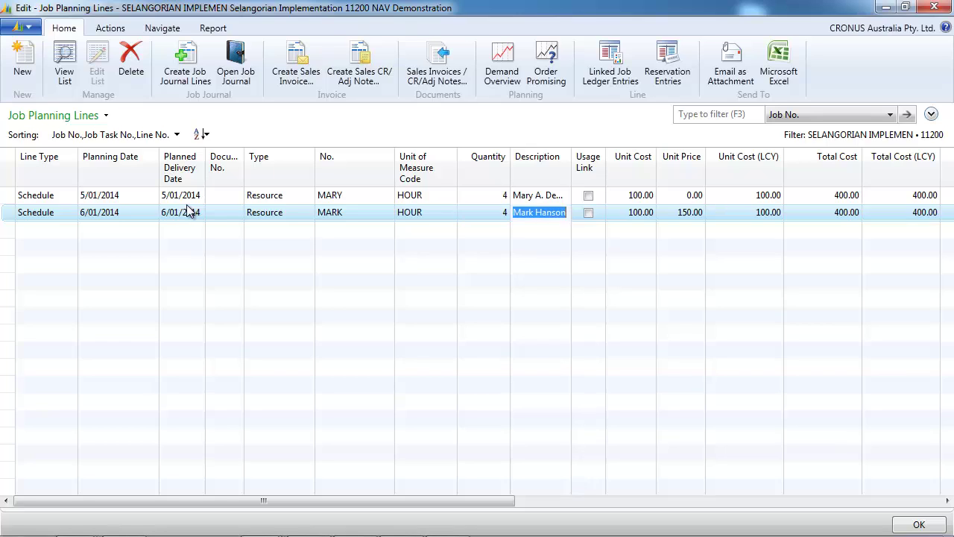
key("Tab")
key("Tab")
key("Tab")
key("Delete")
key("Up")
key("Down")
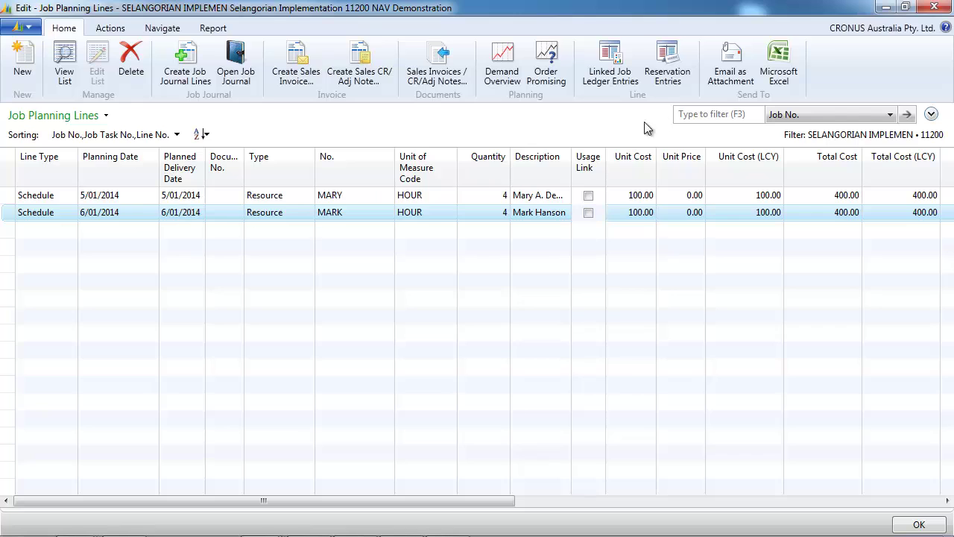
left_click(940, 15)
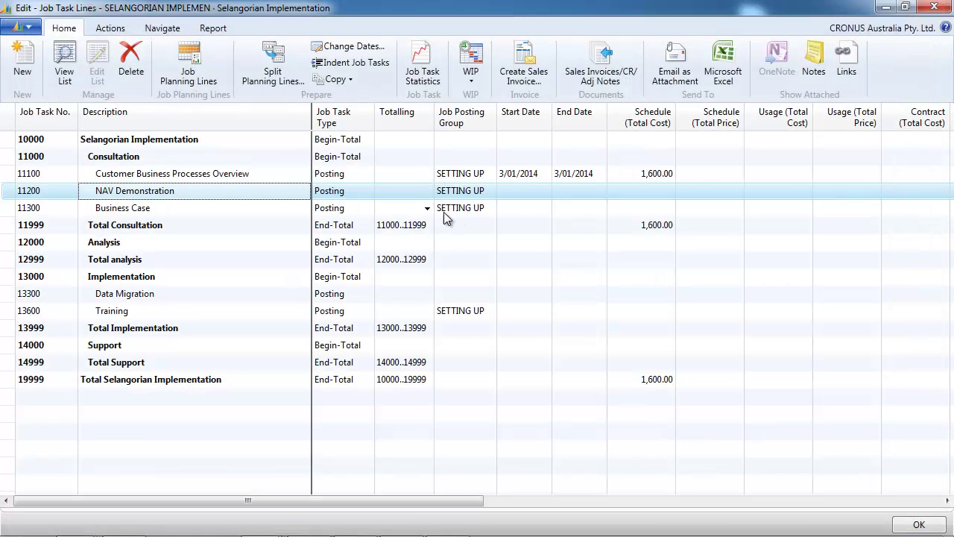
Step: Open the planning lines of task 13300 Data Migration and set the first line's type to Both Schedule and Contract
left_click(162, 294)
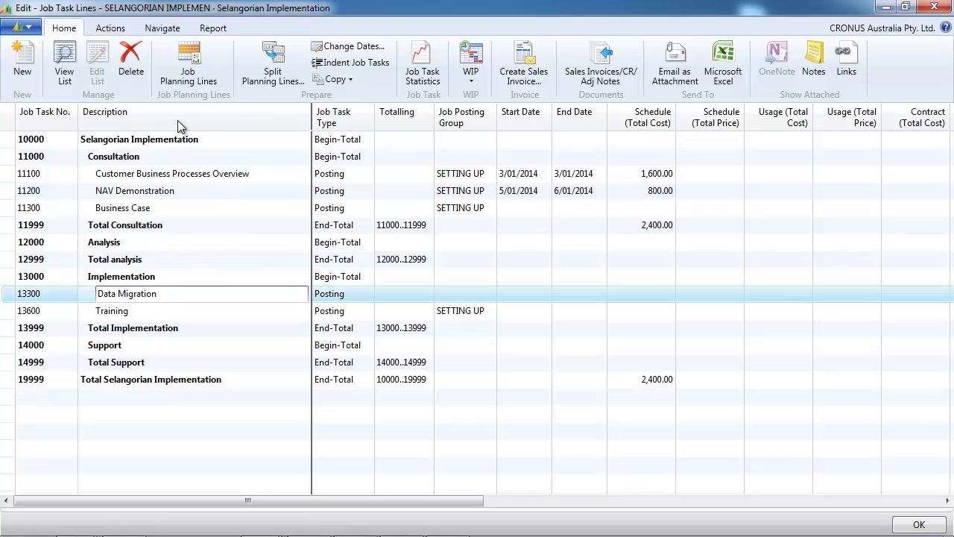
left_click(186, 71)
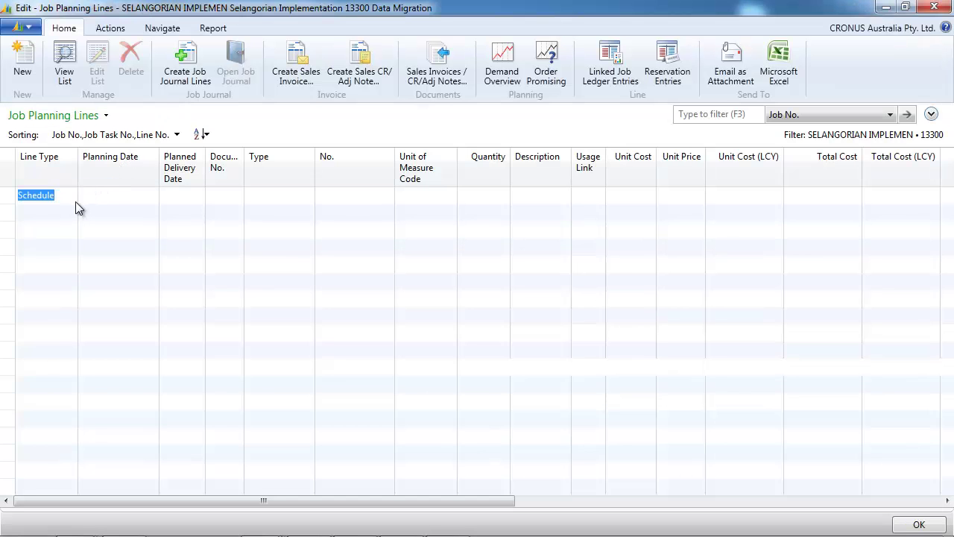
left_click(73, 199)
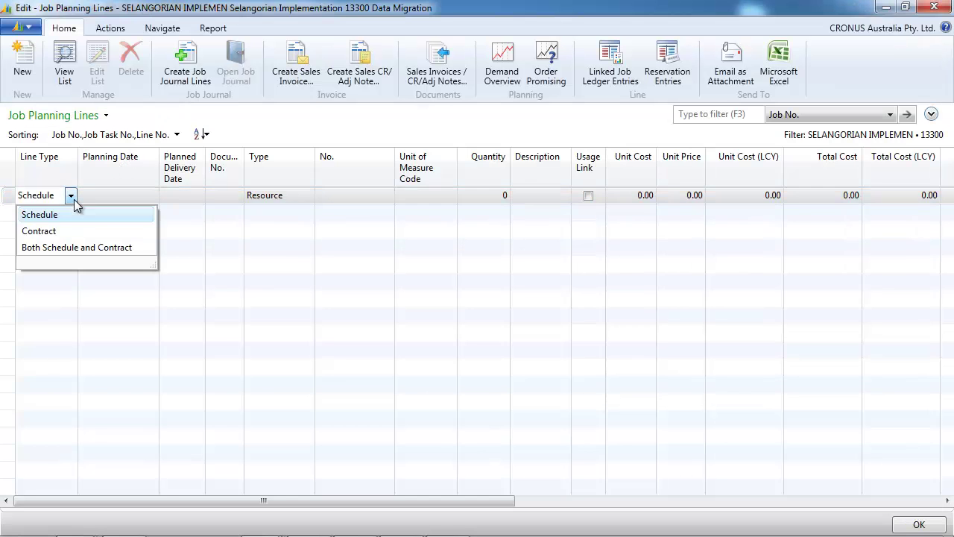
left_click(69, 246)
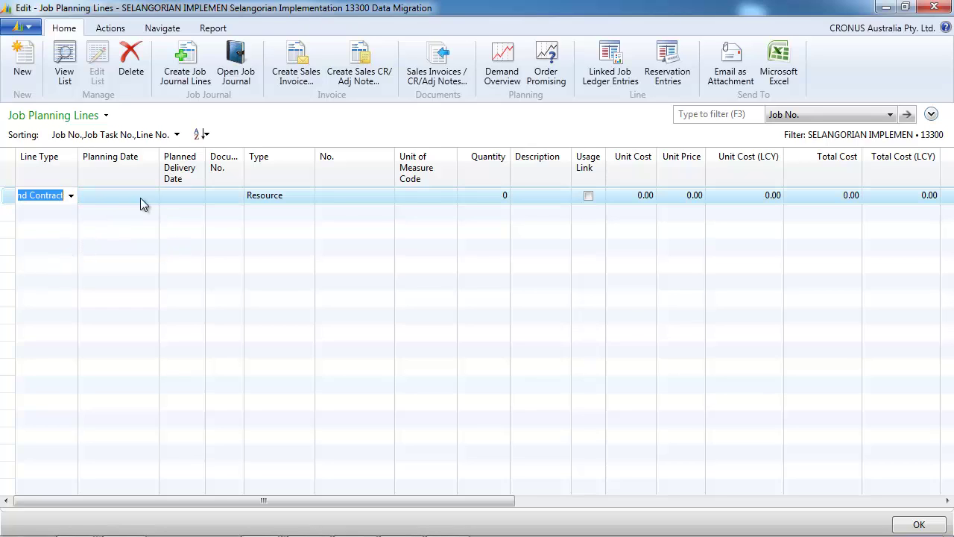
Step: Give the Data Migration planning line the planning date 10/02/2014 and assign the last person in the resource list
key("Tab")
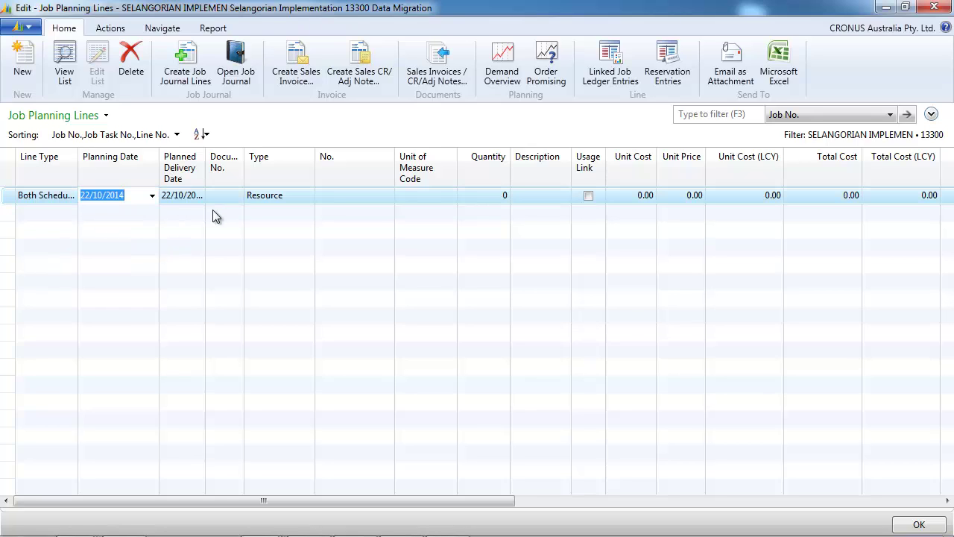
type("1002")
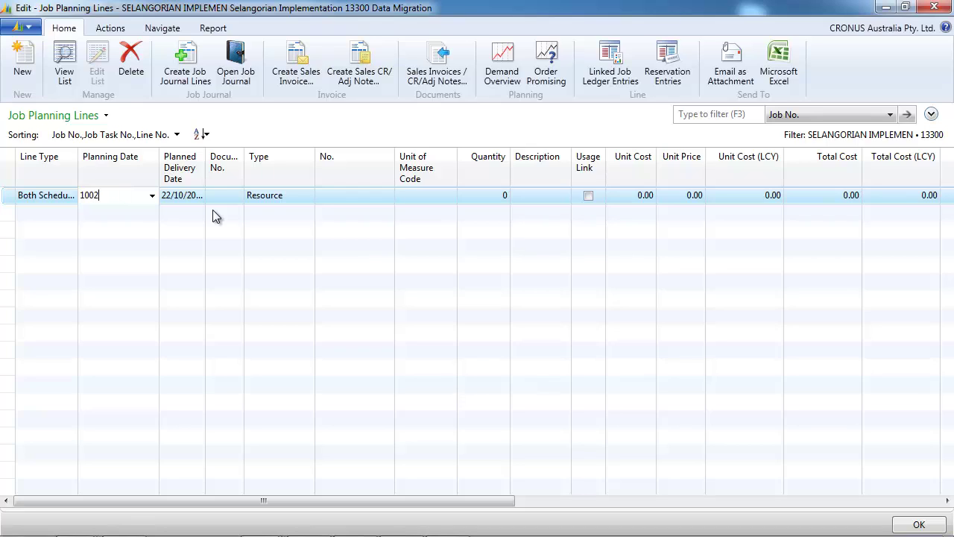
key("Tab")
key("Tab")
key("Tab")
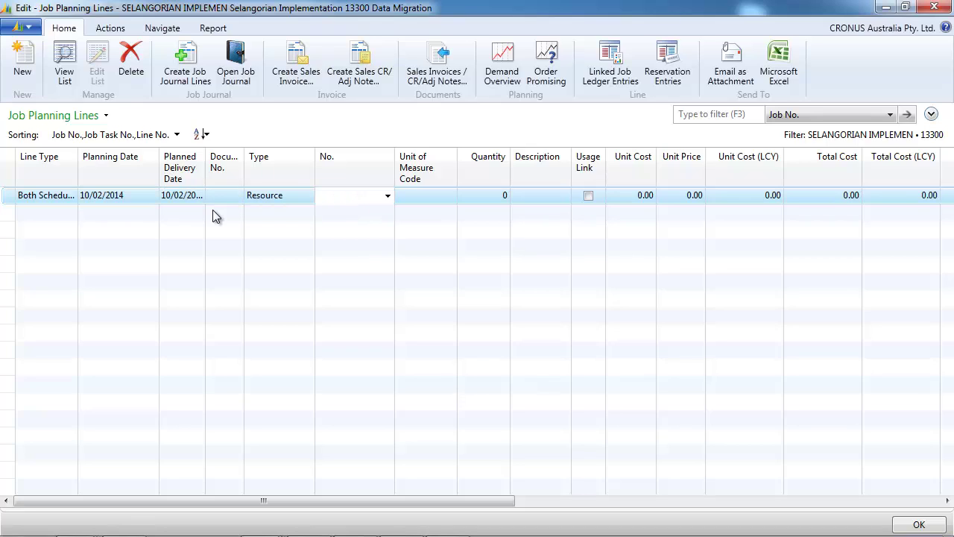
left_click(388, 195)
left_click(347, 331)
key("Tab")
key("Tab")
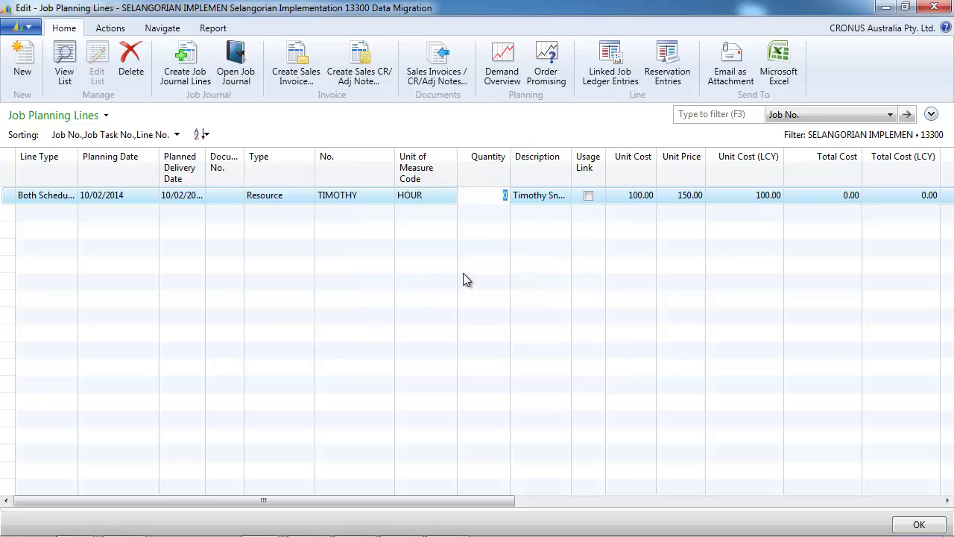
Step: Set the Data Migration line's quantity to 8 and close the planning lines
type("8")
key("Tab")
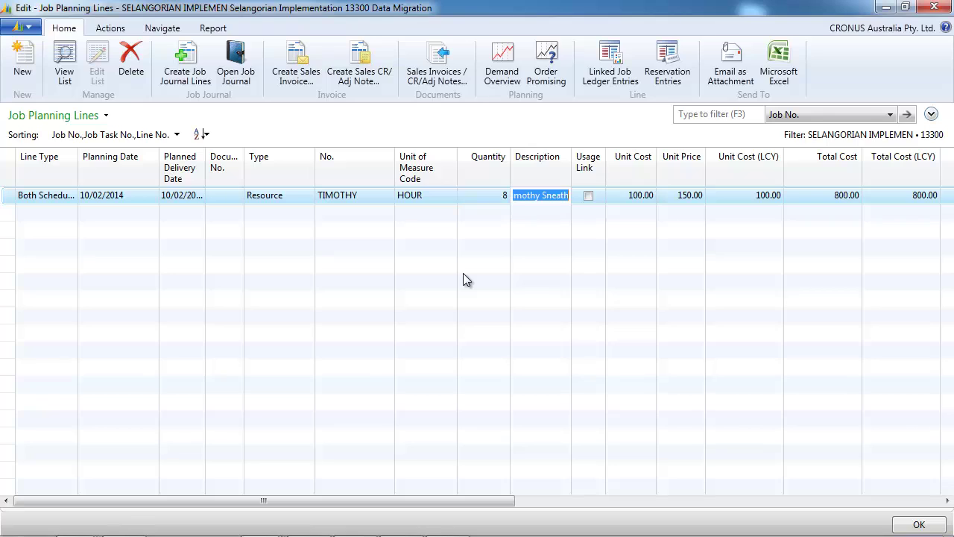
key("Tab")
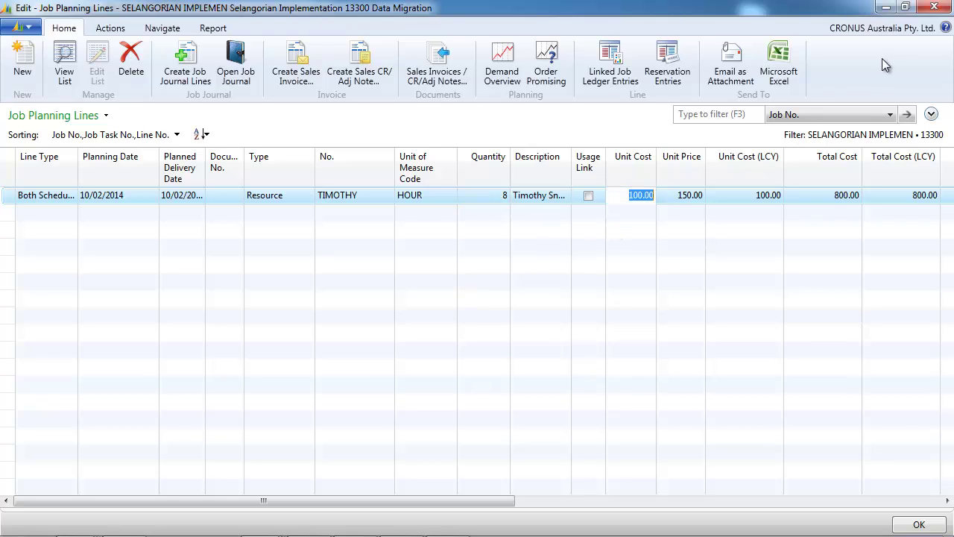
left_click(934, 7)
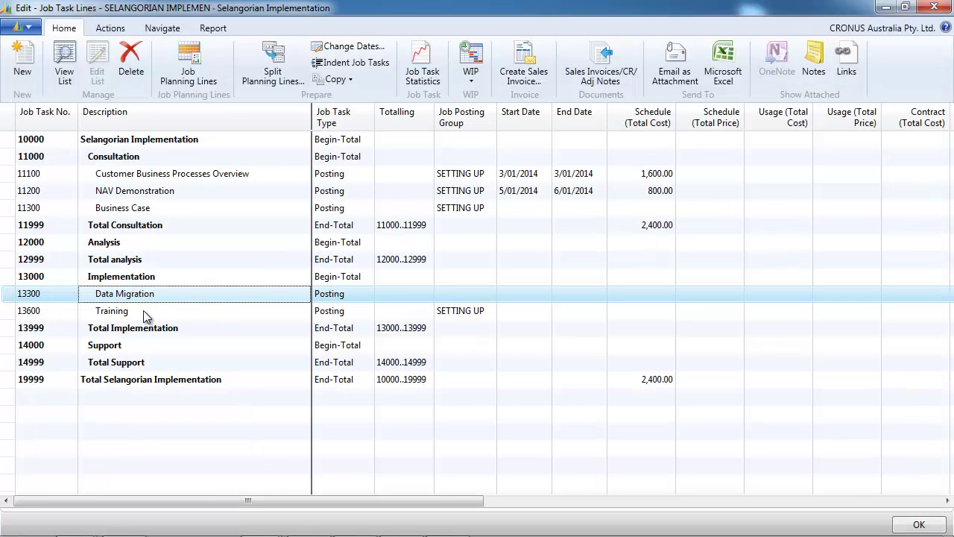
Step: Open the planning lines of task 13600 Training and start a Both Schedule and Contract line with planning date 16/02/2014
left_click(136, 311)
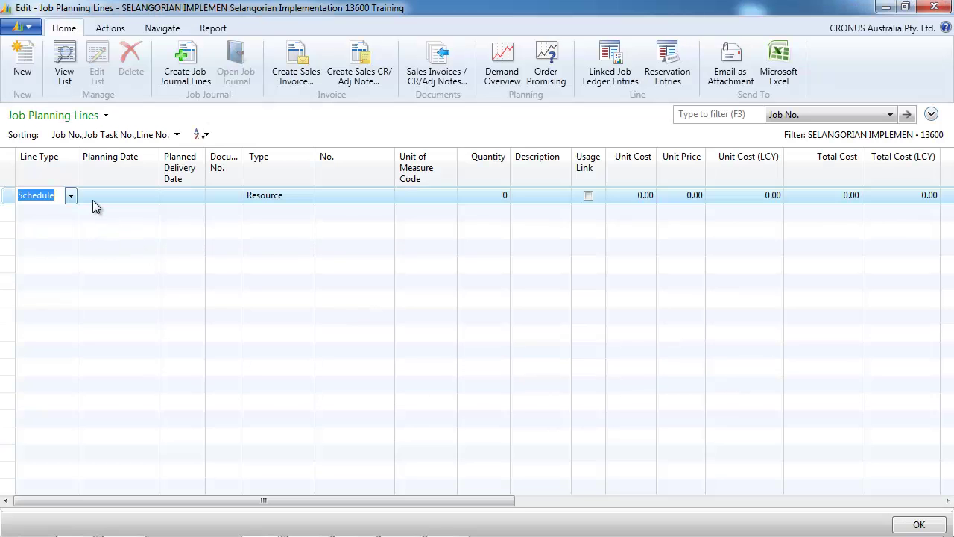
left_click(71, 195)
left_click(58, 247)
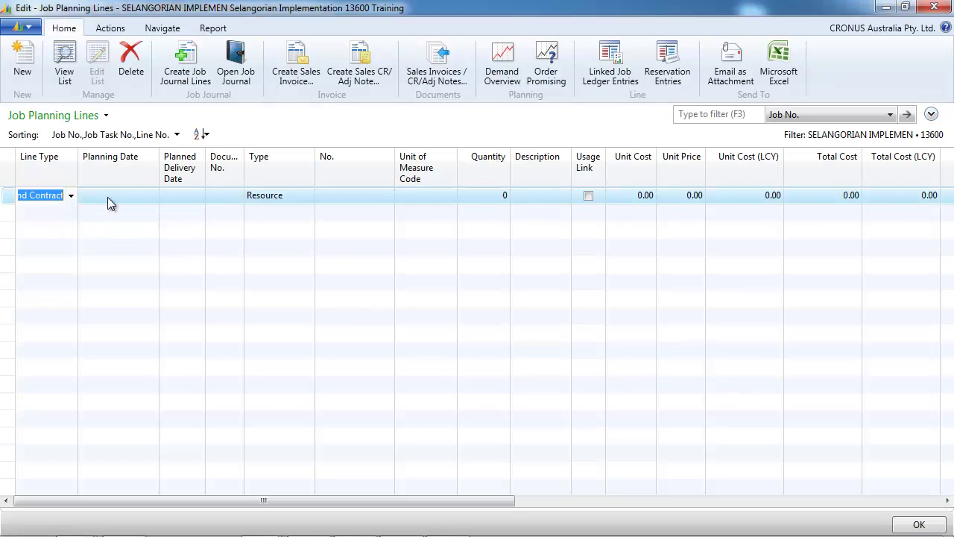
left_click(119, 193)
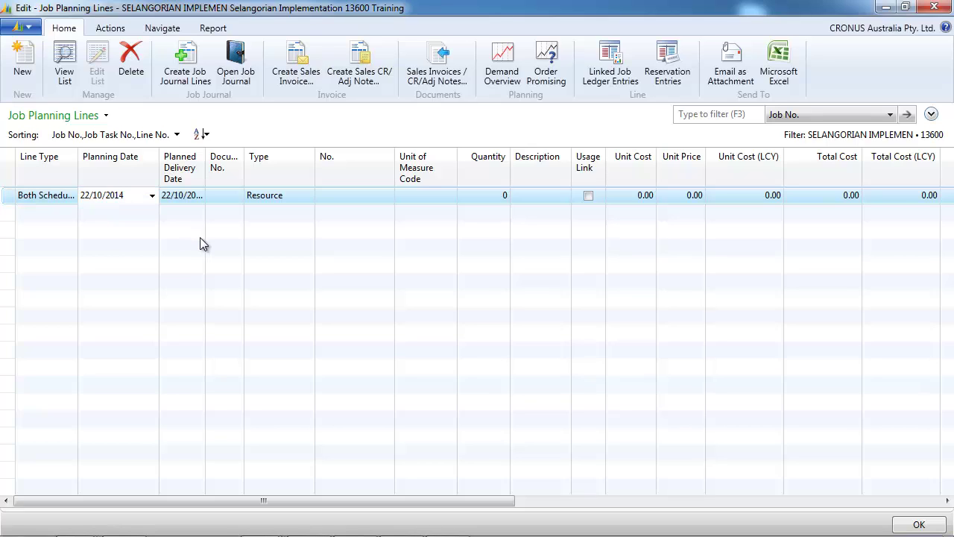
key("Down")
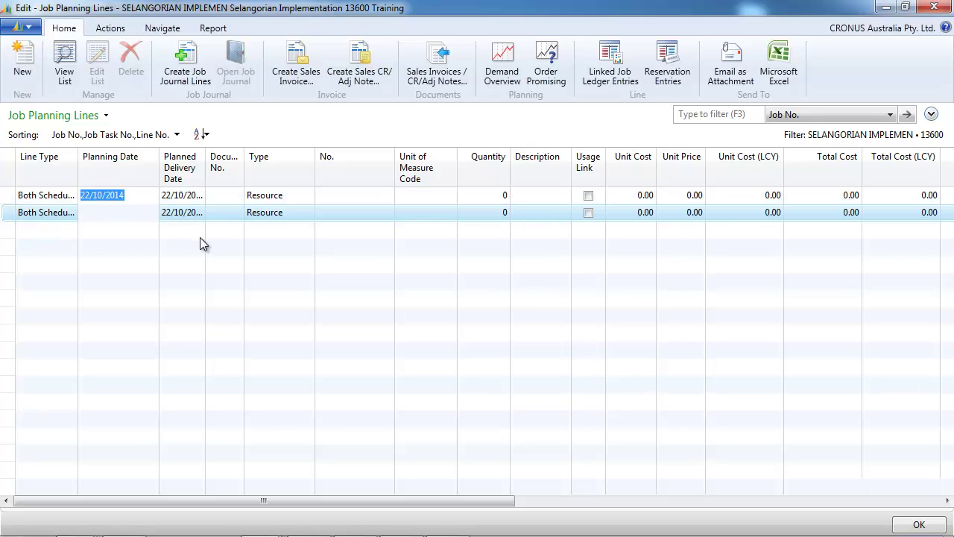
key("Up")
type("160214")
key("Return")
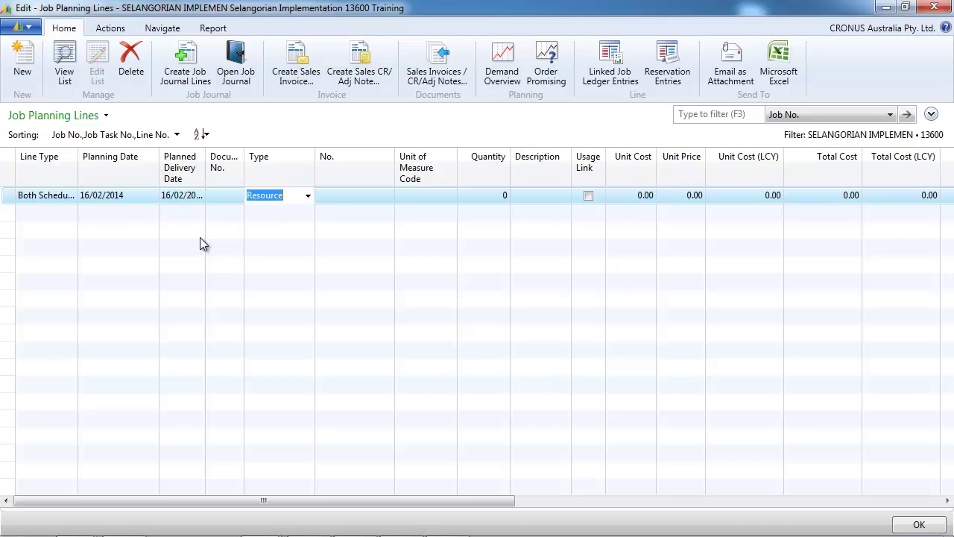
Step: Assign the resource used on Data Migration to the first Training line, with quantity 8
key("Return")
type("tim")
key("Return")
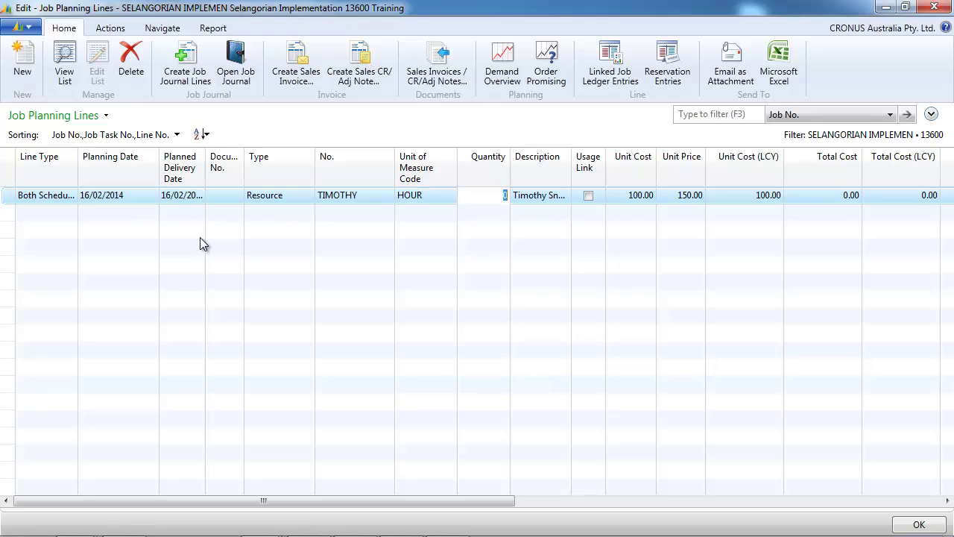
type("8")
key("Return")
key("Return")
key("Return")
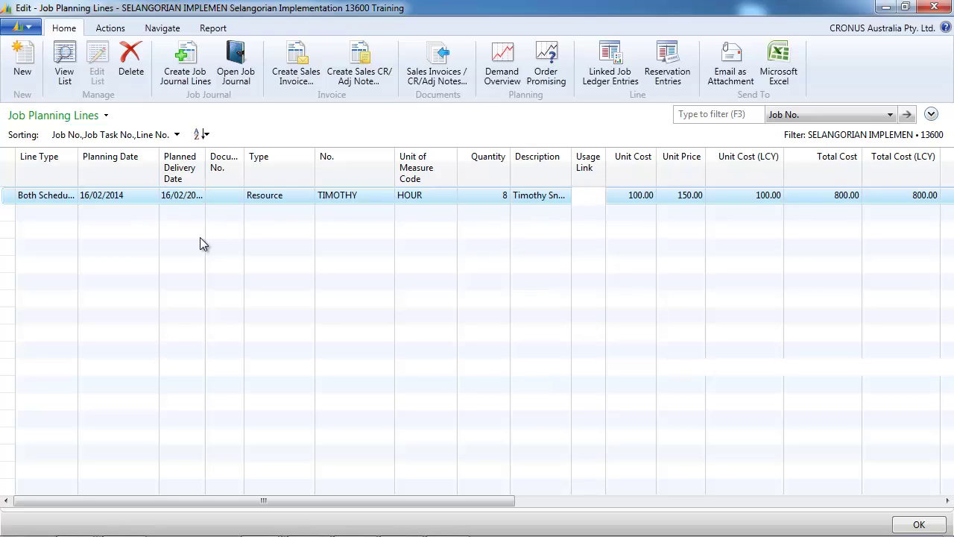
Step: Add a second Both Schedule and Contract line for Training with planning date 17/02/2014
key("shift+Tab")
key("shift+Tab")
key("shift+Tab")
type("1702")
key("Return")
key("Return")
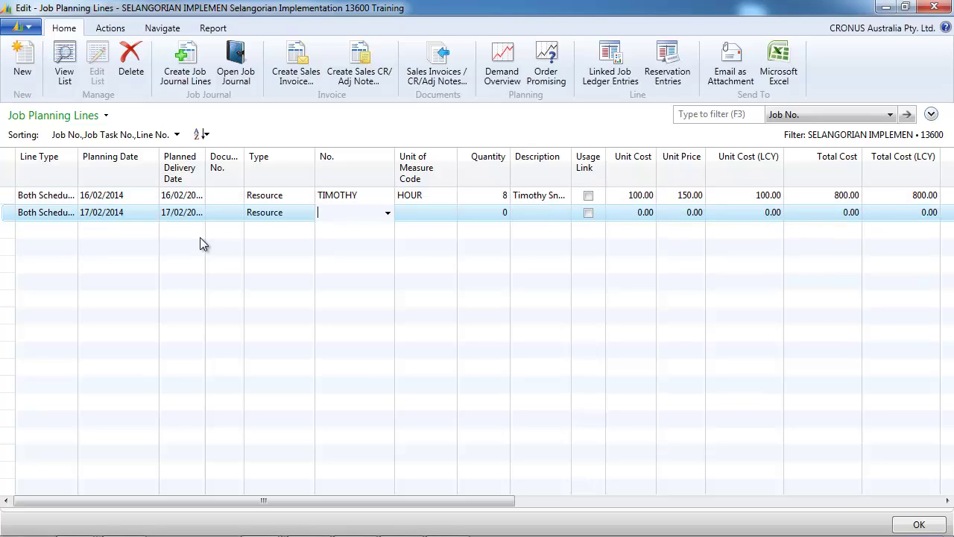
Step: Copy the resource from the first Training line to the second, set its quantity to 4, and close the planning lines
key("F8")
key("Return")
key("Return")
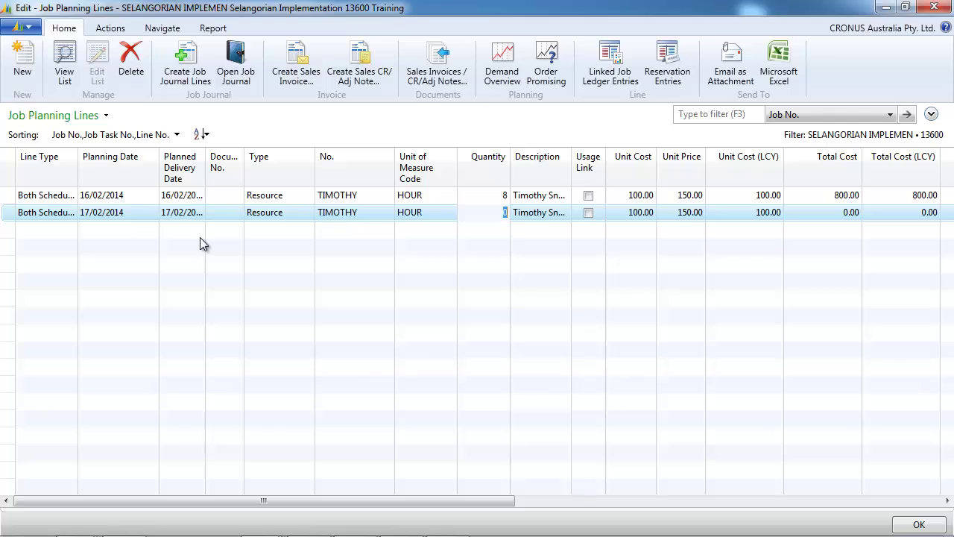
type("4")
key("Return")
key("Up")
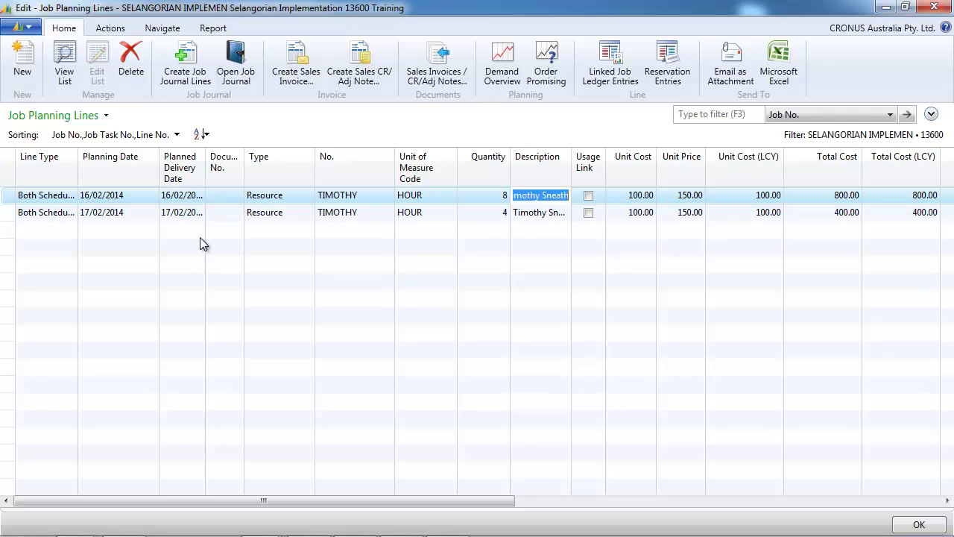
key("Escape")
key("Up")
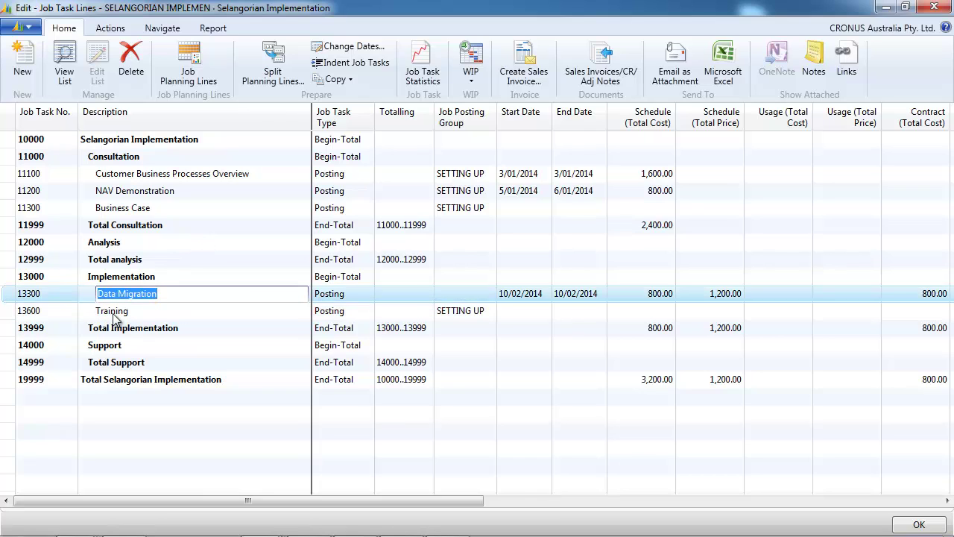
Step: Insert a new job task line above 13300 Data Migration and number it 13200
left_click(33, 296)
right_click(34, 297)
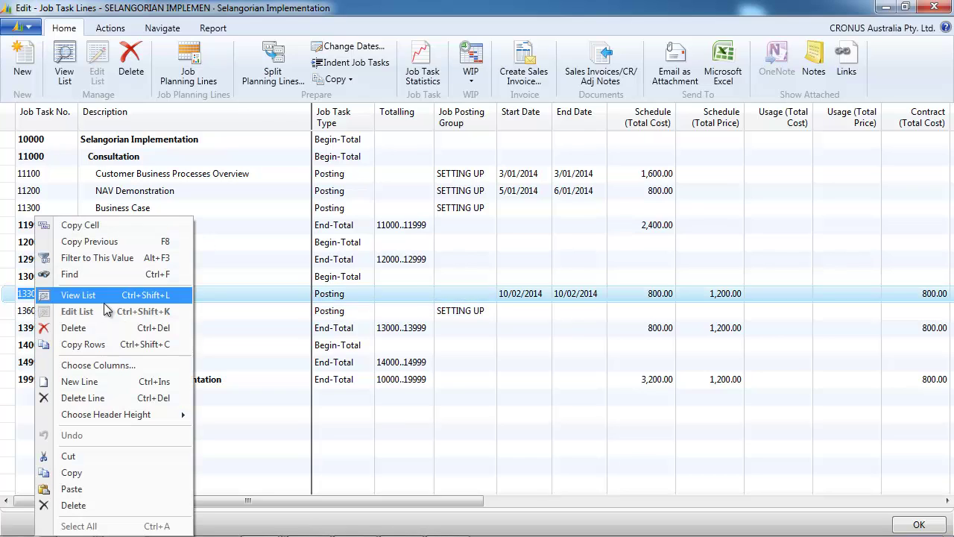
left_click(98, 382)
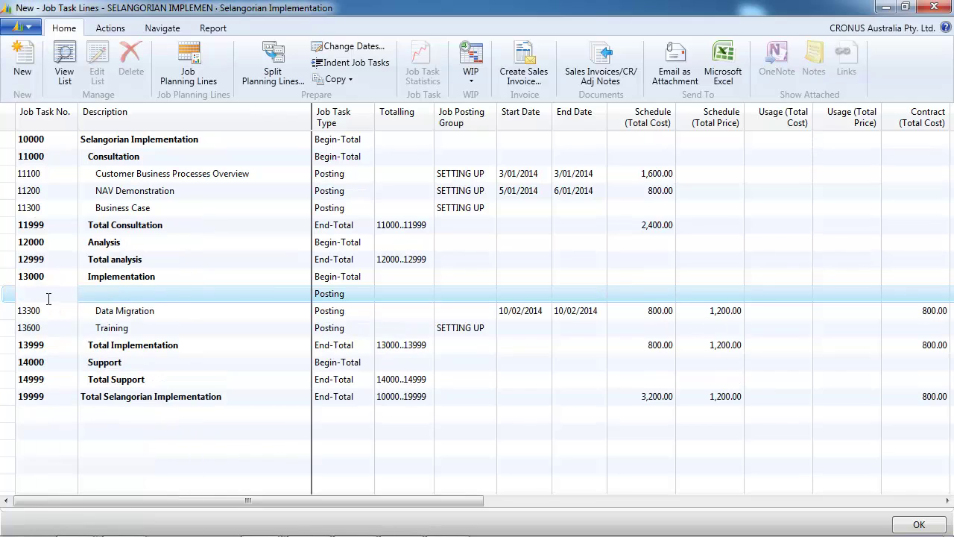
type("13200")
key("Tab")
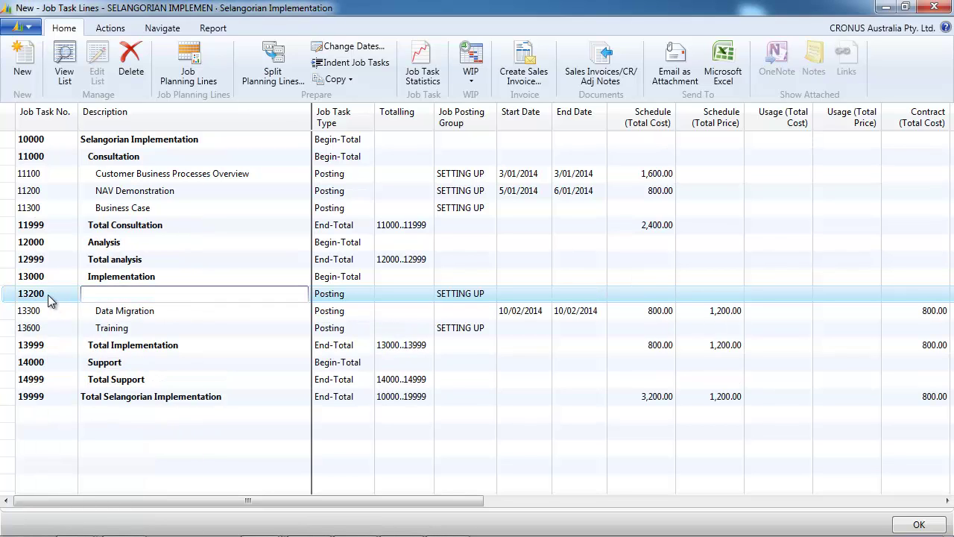
Step: Describe task 13200 as "Functionalities Improvement Pack" and update the indentation of all job tasks
type("Functionalities Imporovem")
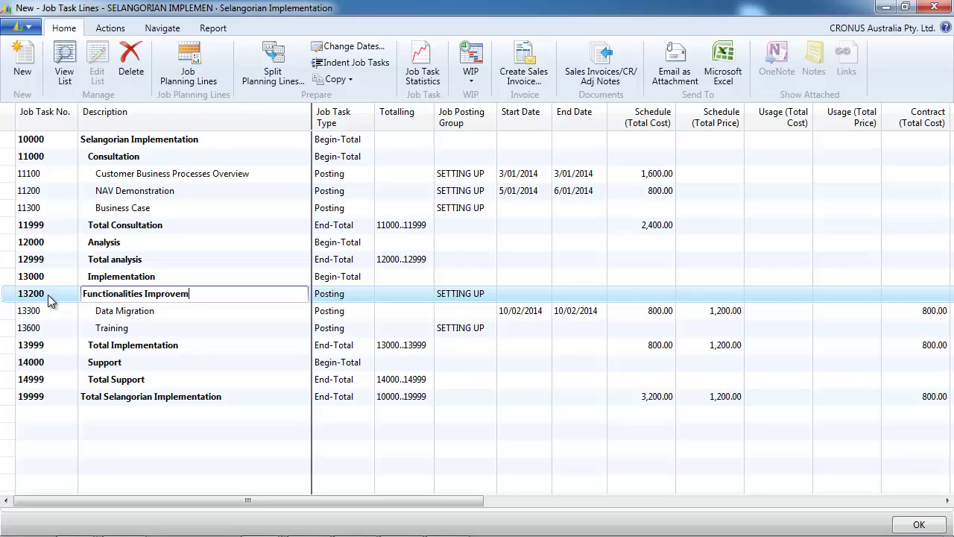
type("ent Pack")
key("Tab")
left_click(345, 62)
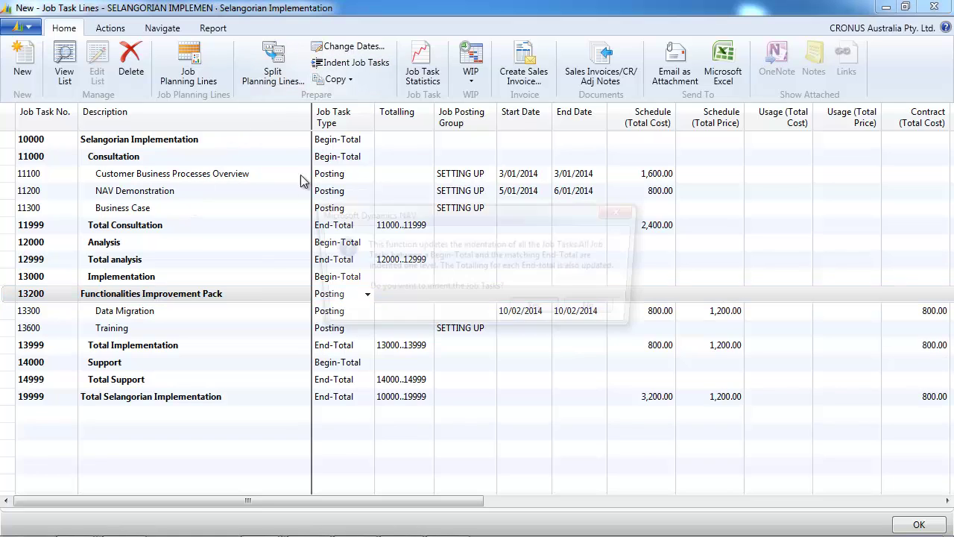
left_click(526, 313)
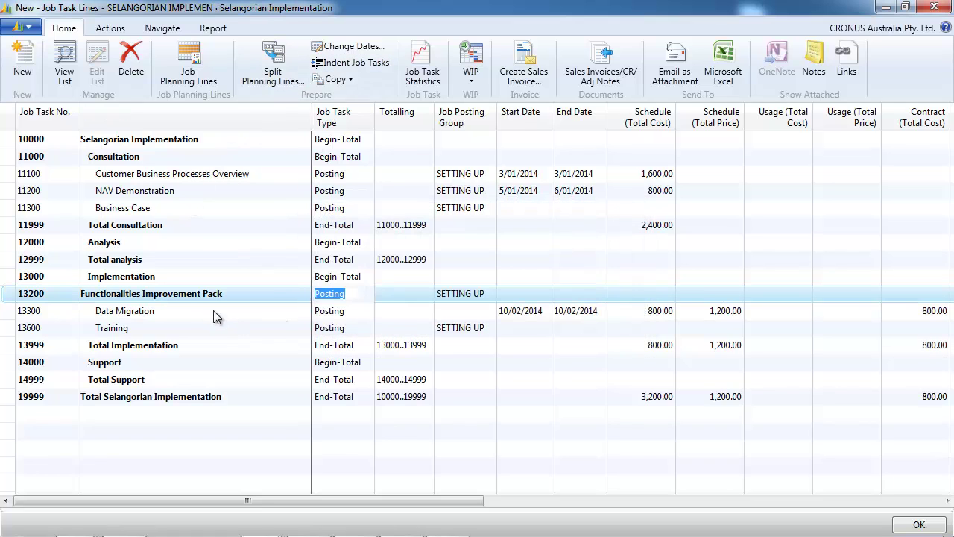
Step: Open the planning lines of task 13200 and start a Contract line with planning date 1/02/2014
left_click(202, 78)
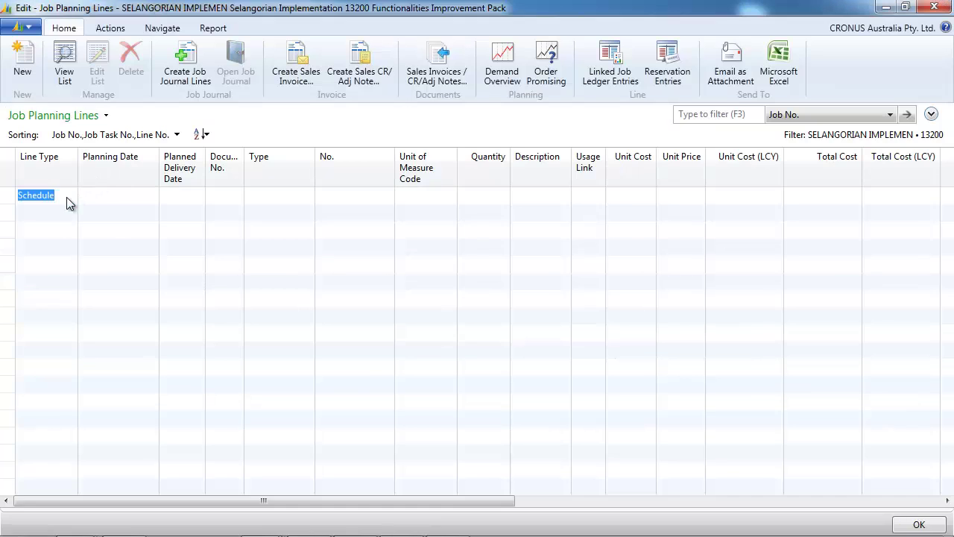
left_click(70, 196)
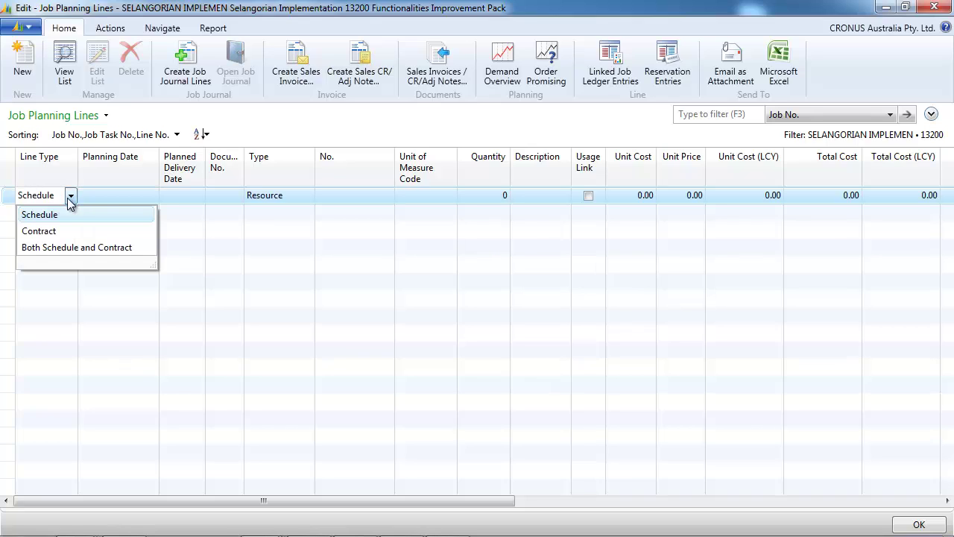
left_click(47, 230)
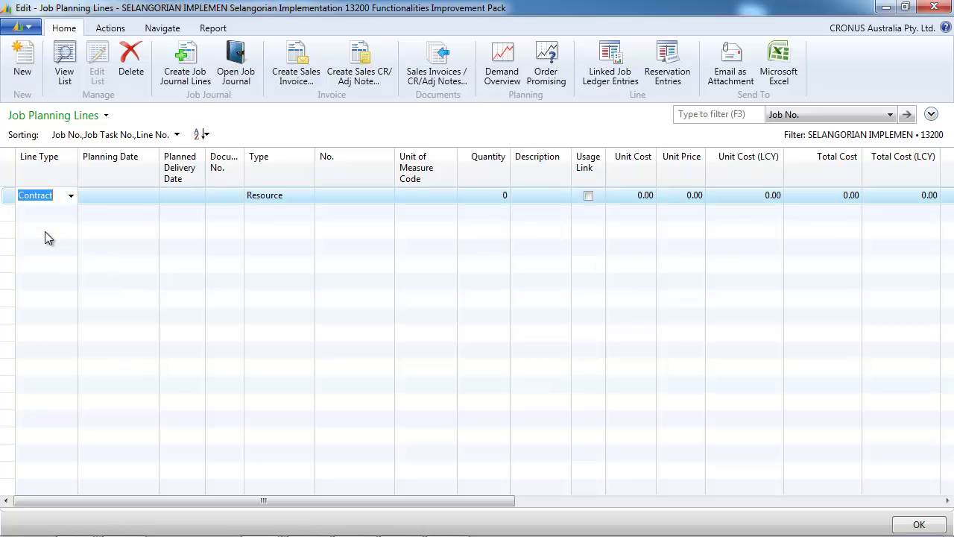
left_click(144, 195)
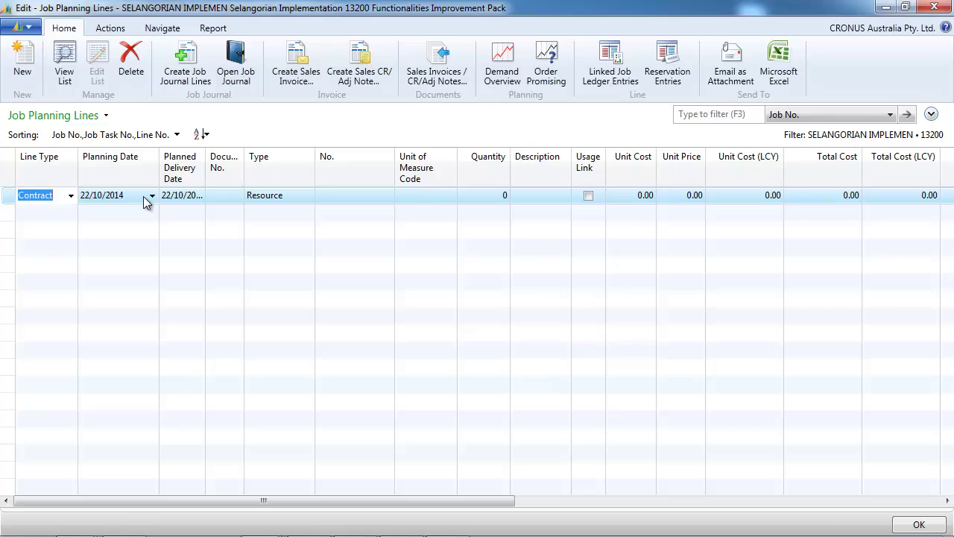
left_click(144, 196)
type("0102")
key("Tab")
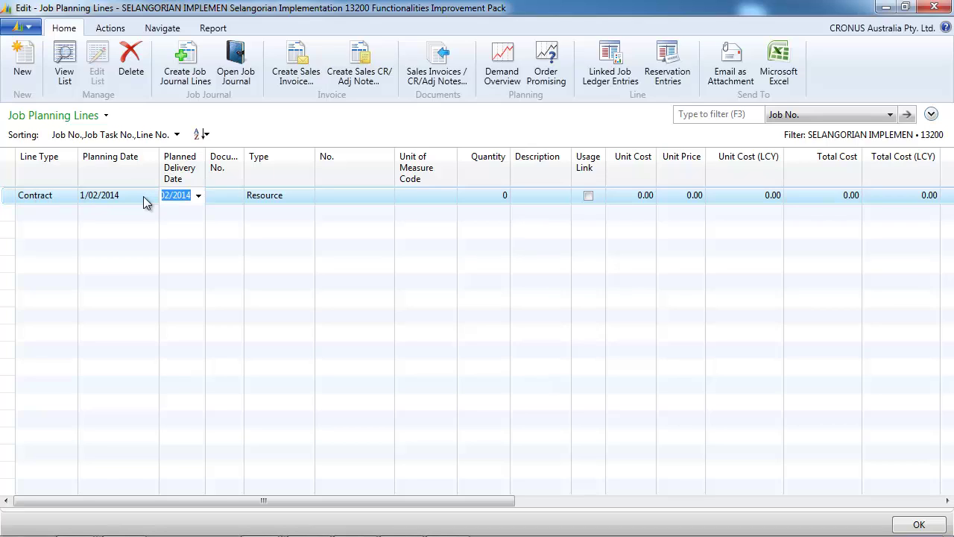
Step: Assign the Functionalities Improvement Pack resource, measured in PCS, to the task 13200 Contract line
key("Tab")
key("Tab")
key("Tab")
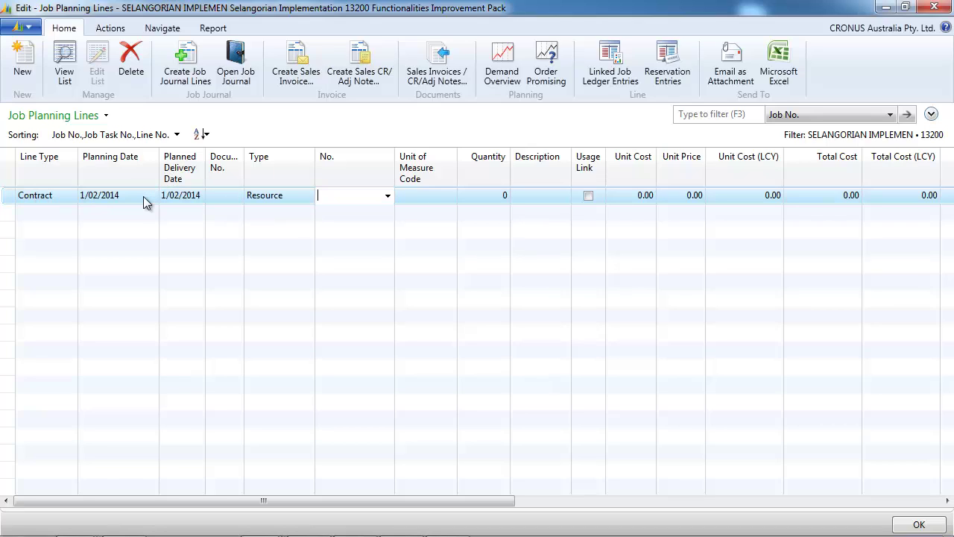
left_click(387, 195)
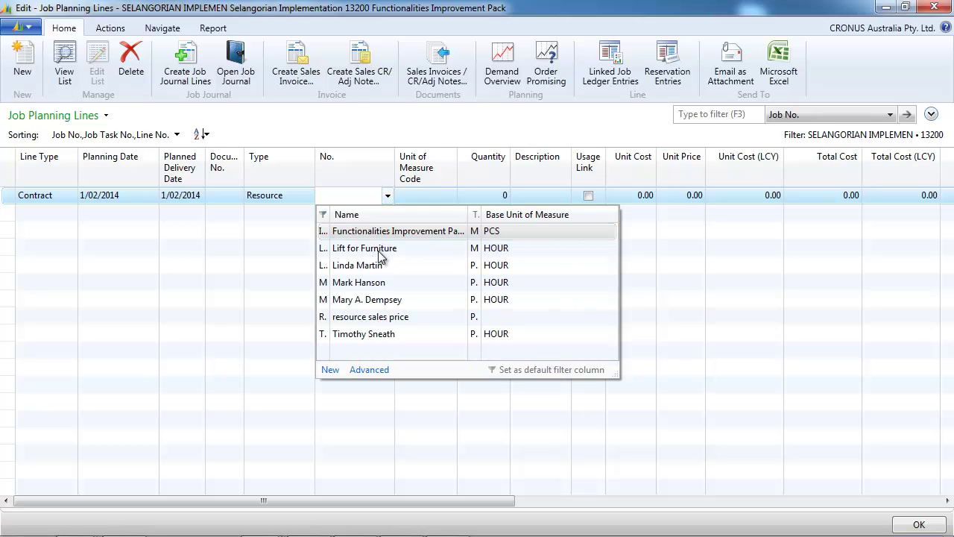
left_click_drag(329, 215, 367, 215)
left_click(432, 233)
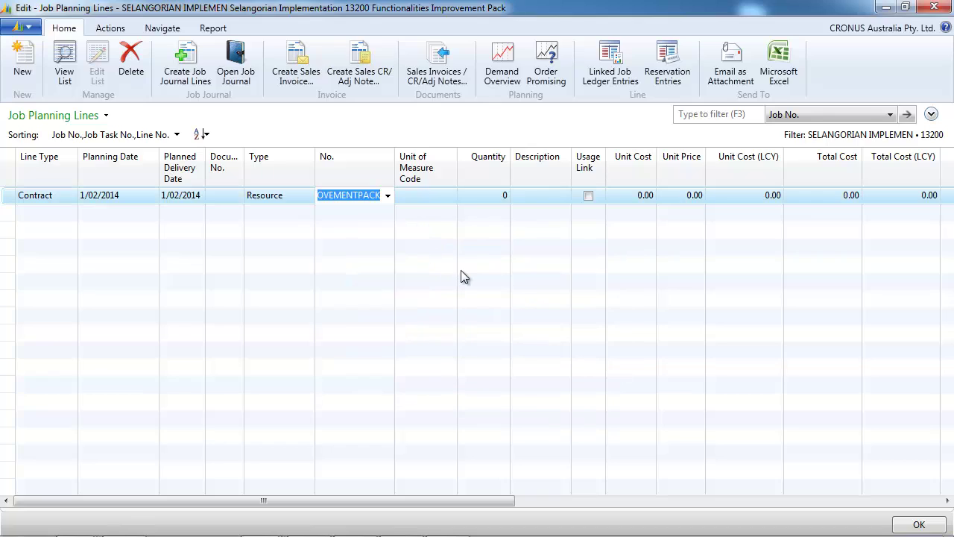
key("Tab")
key("Tab")
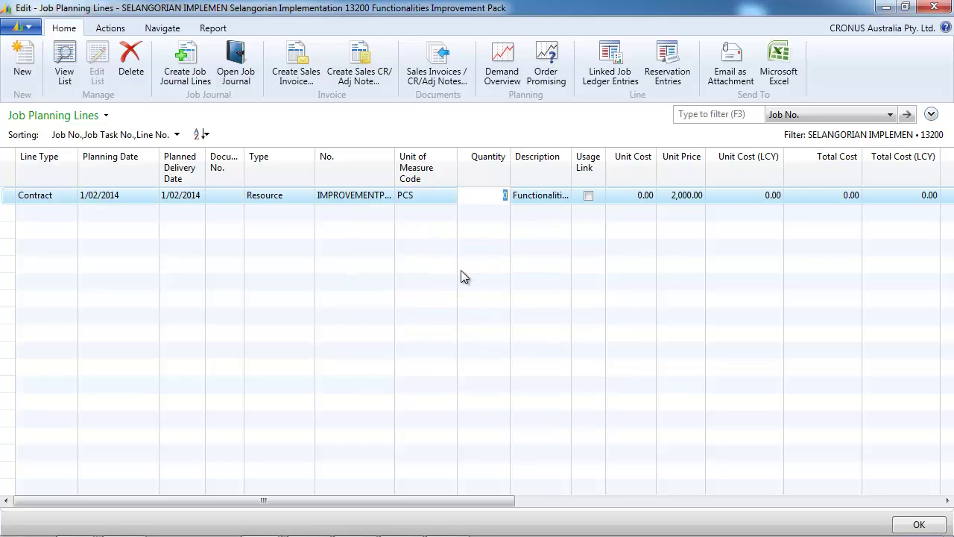
Step: Set the Functionalities Improvement Pack line's quantity to 1 and close the planning lines
type("1")
key("Tab")
key("Tab")
key("Tab")
key("Tab")
key("shift+Tab")
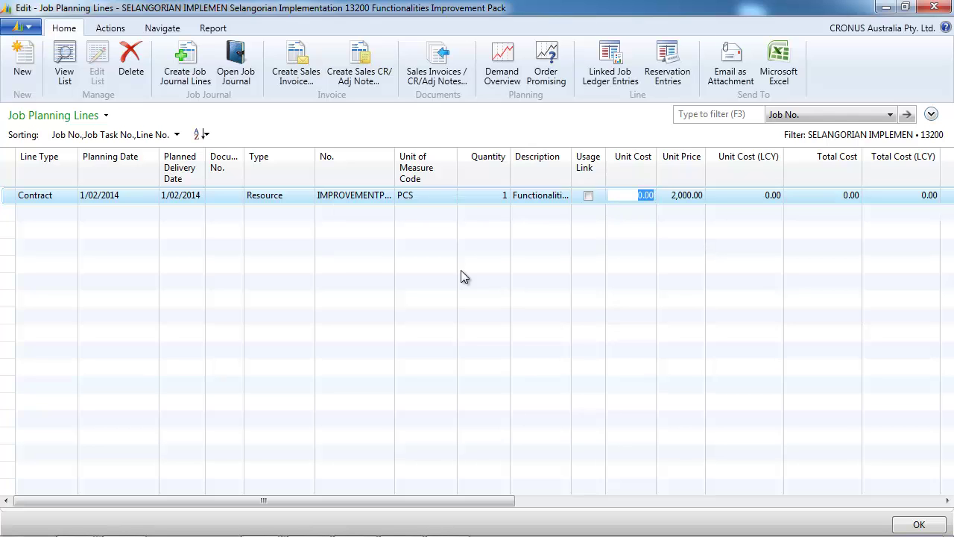
left_click(936, 8)
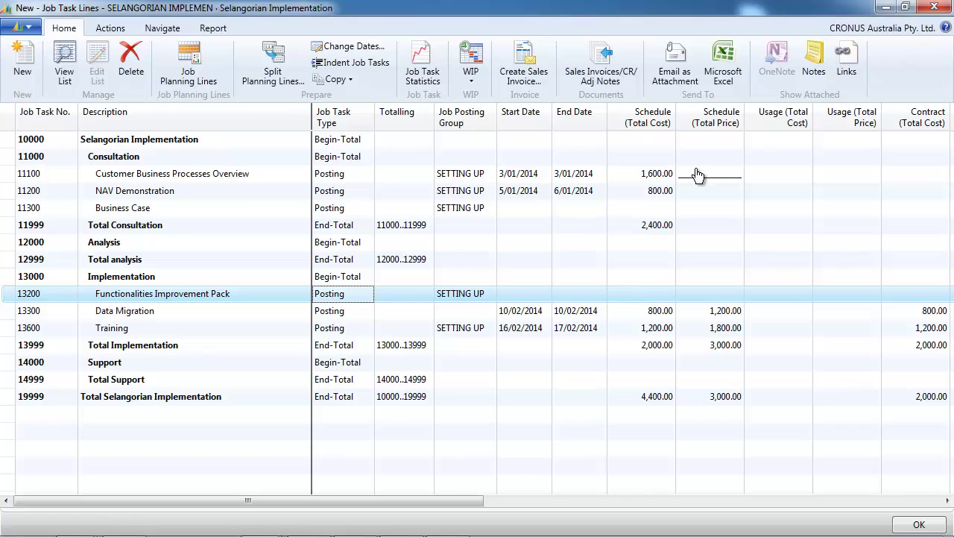
Step: Finish the entries in the Selangorian Implementation job task lines and close them
key("Tab")
key("Tab")
key("Tab")
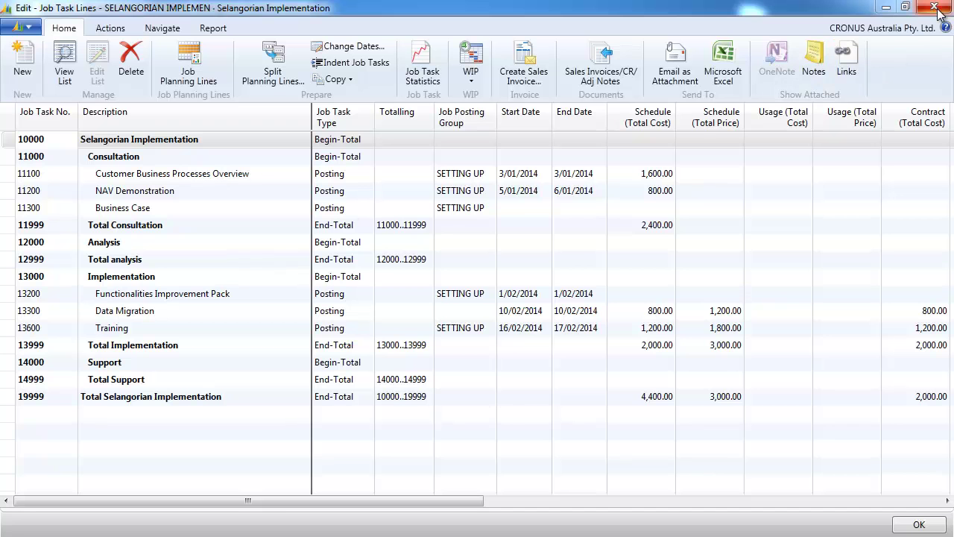
left_click(935, 7)
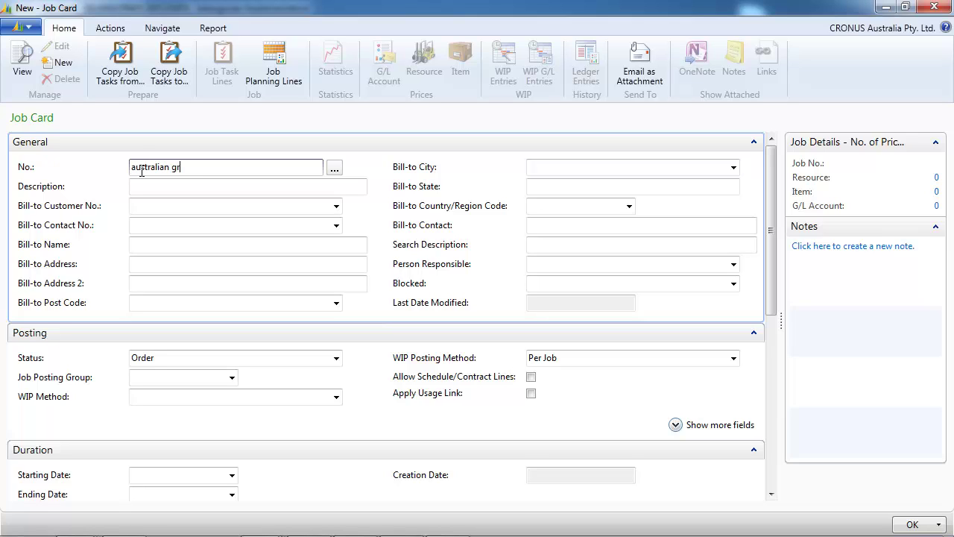
Step: Create job AUSTRALIAN GRA IMPLE, described as "Australian Graphics Implementation", and bill it to Australian Graphics Company
type("australian gra imple")
key("Tab")
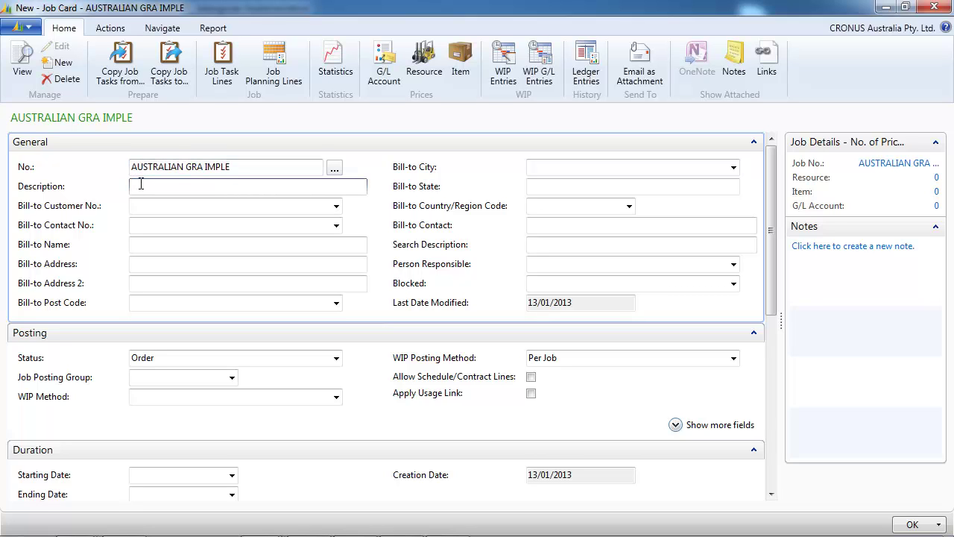
type("Australian Graphics Implementation")
key("Tab")
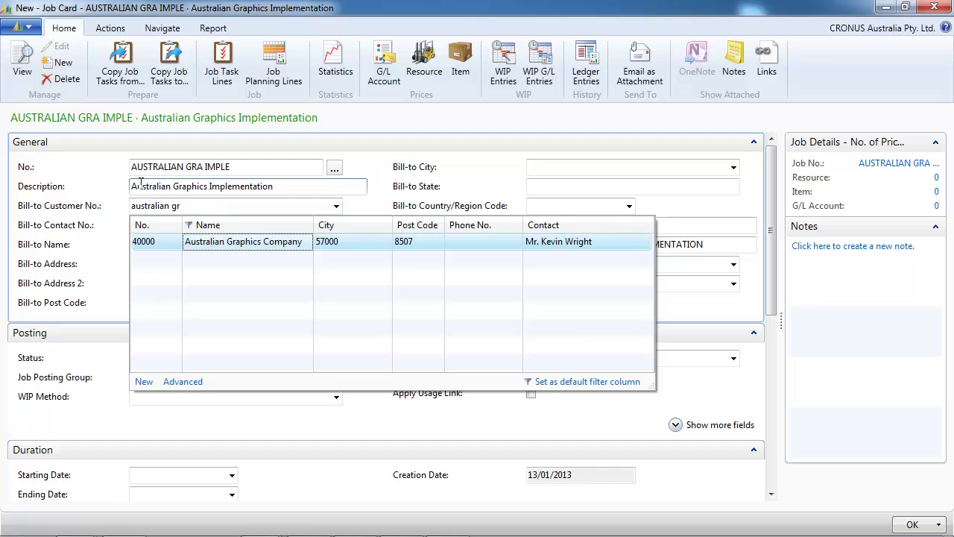
key("Return")
key("Tab")
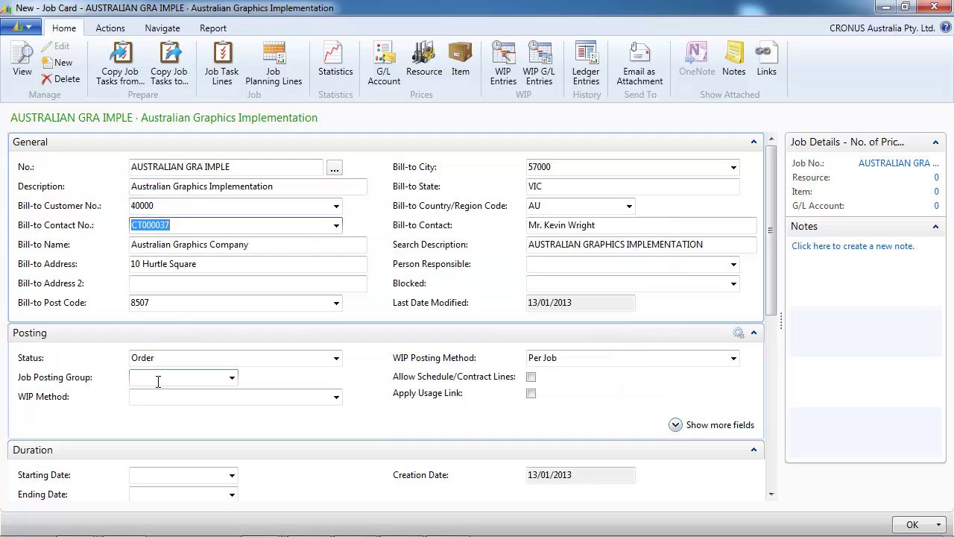
Step: Set the new job's posting group to SETTING UP and WIP method to POC, and allow schedule/contract lines
left_click(221, 379)
left_click(232, 377)
key("Return")
key("Tab")
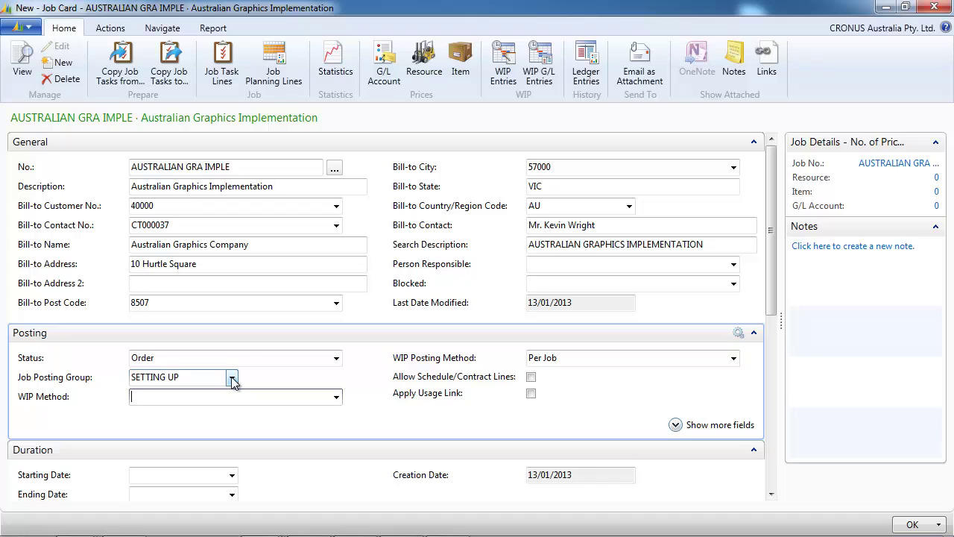
left_click(336, 397)
left_click(247, 295)
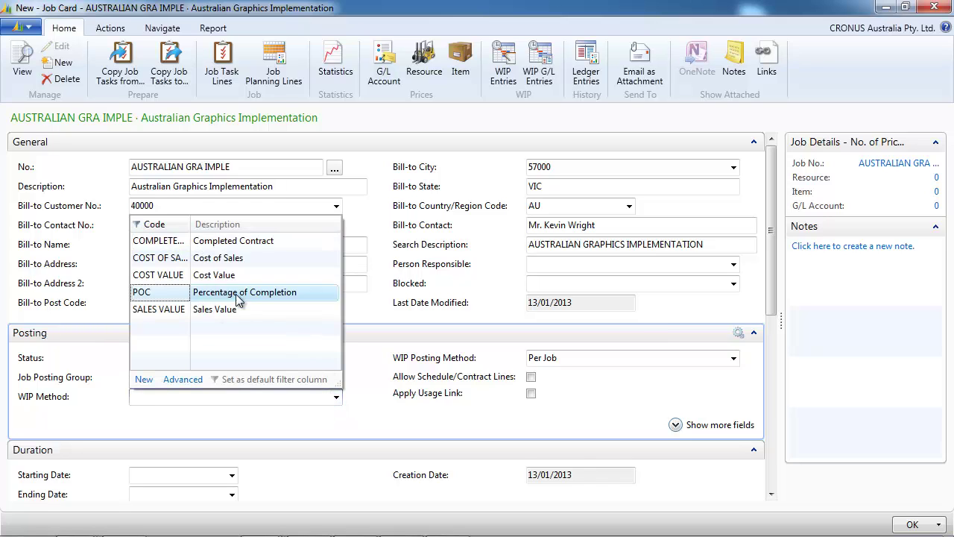
key("Tab")
left_click(531, 376)
left_click(246, 205)
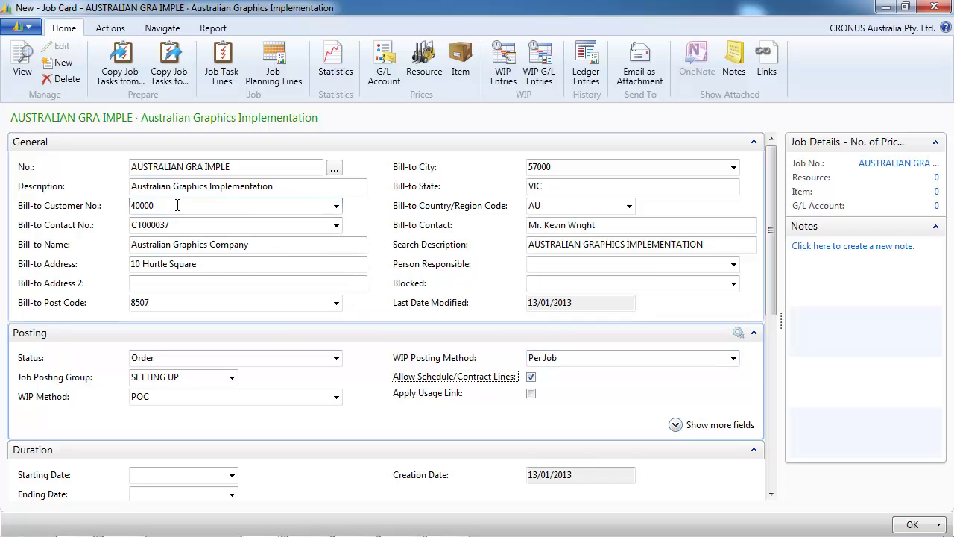
Step: Start copying job tasks into the Australian Graphics job, with TIME TO VALUE as the source job
left_click(129, 78)
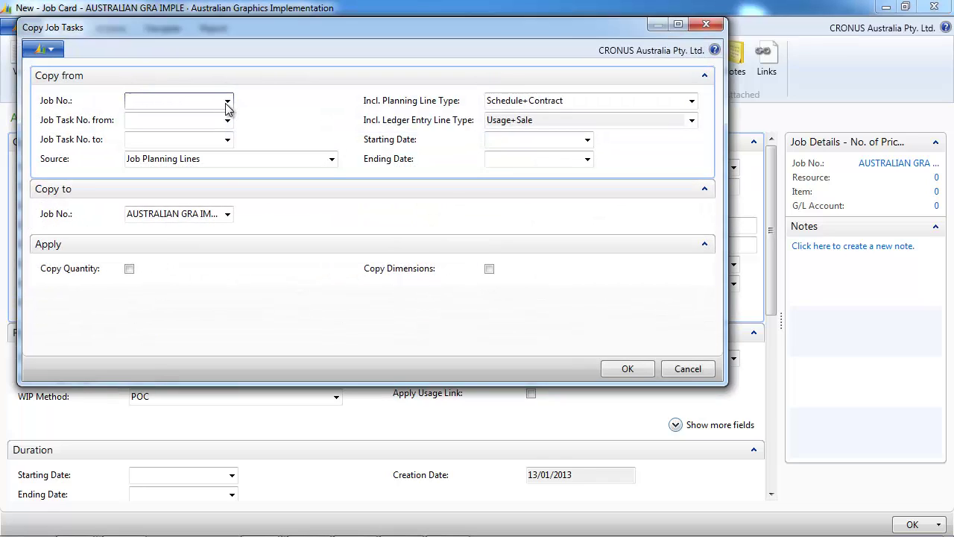
left_click(227, 101)
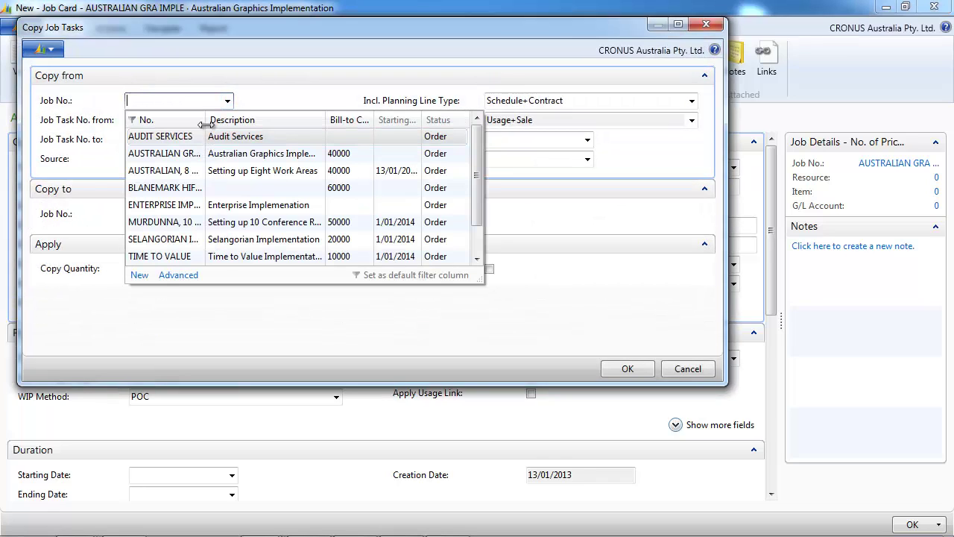
left_click_drag(205, 119, 228, 119)
left_click_drag(477, 280, 657, 397)
double_click(325, 257)
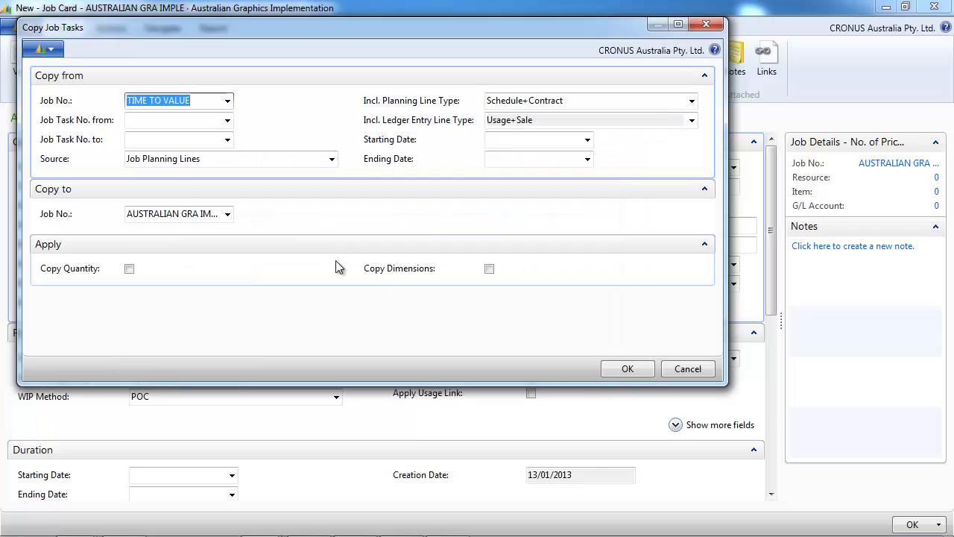
key("Tab")
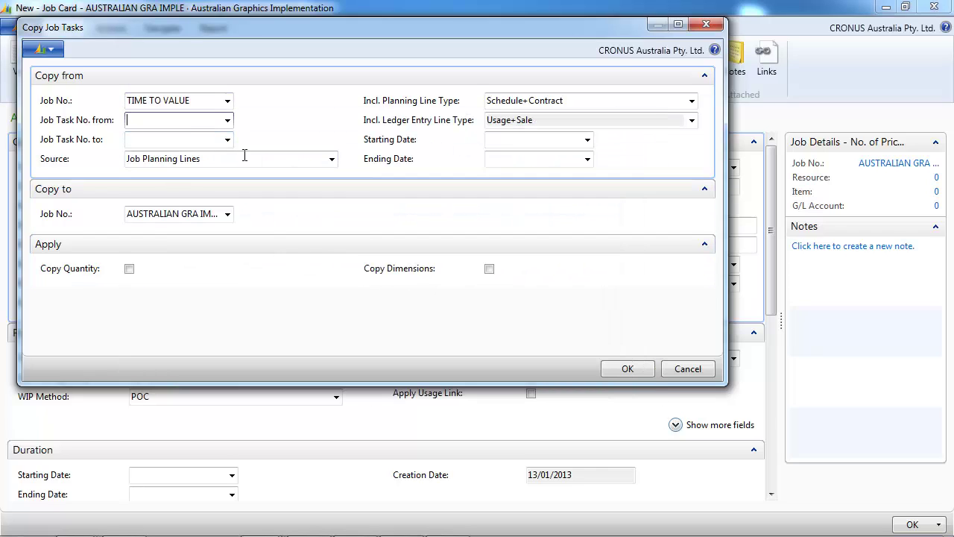
Step: Copy the tasks from Job Planning Lines with planning line type Schedule+Contract, including quantities and dimensions
left_click(332, 159)
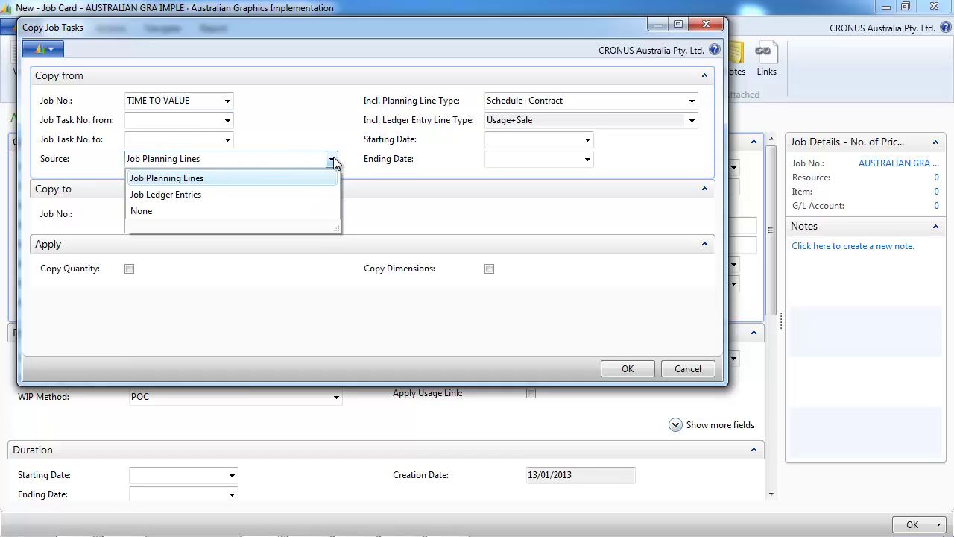
left_click(333, 161)
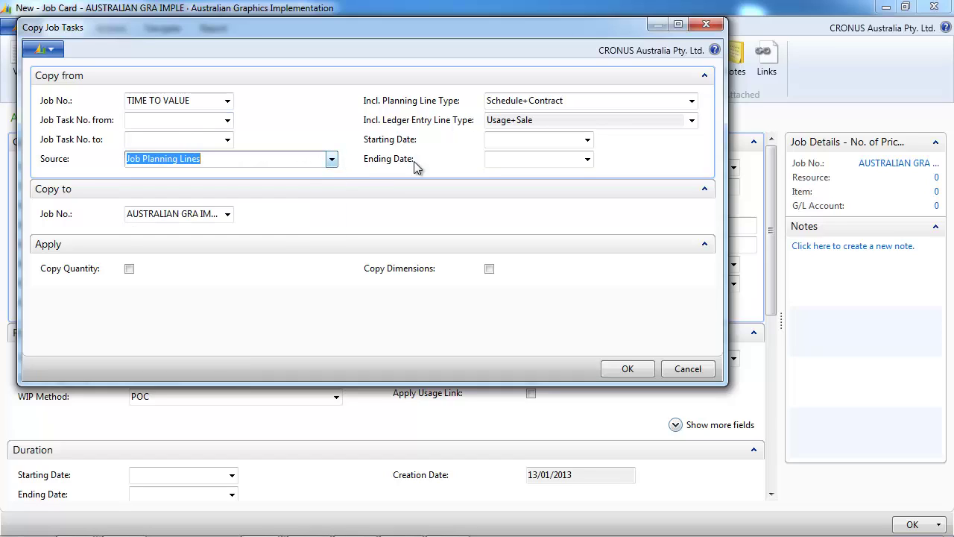
left_click(691, 102)
left_click(692, 104)
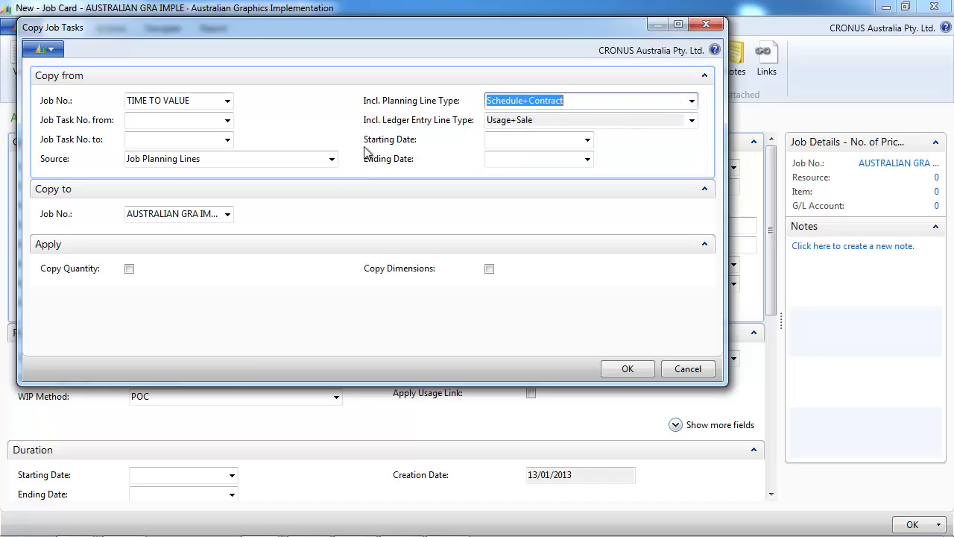
left_click(129, 270)
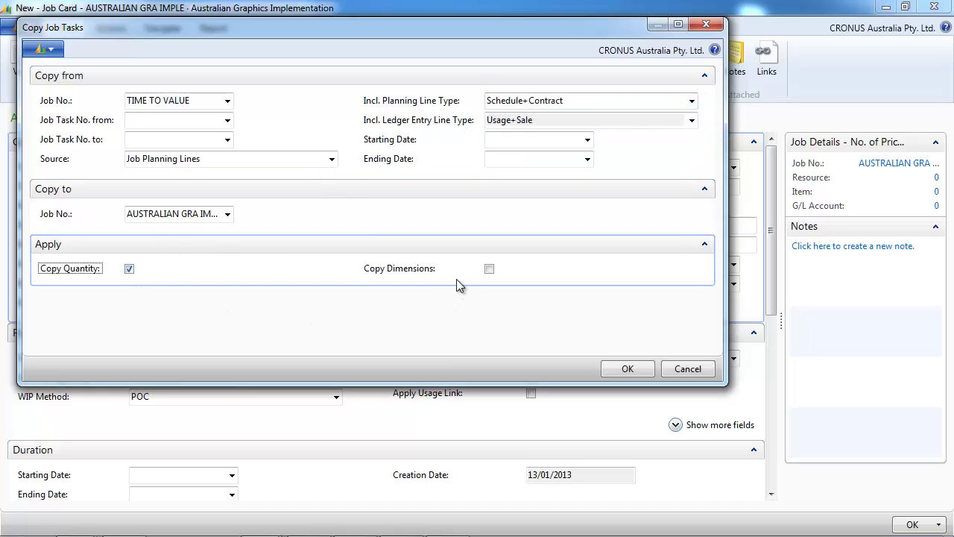
left_click(489, 270)
left_click(625, 369)
left_click(417, 228)
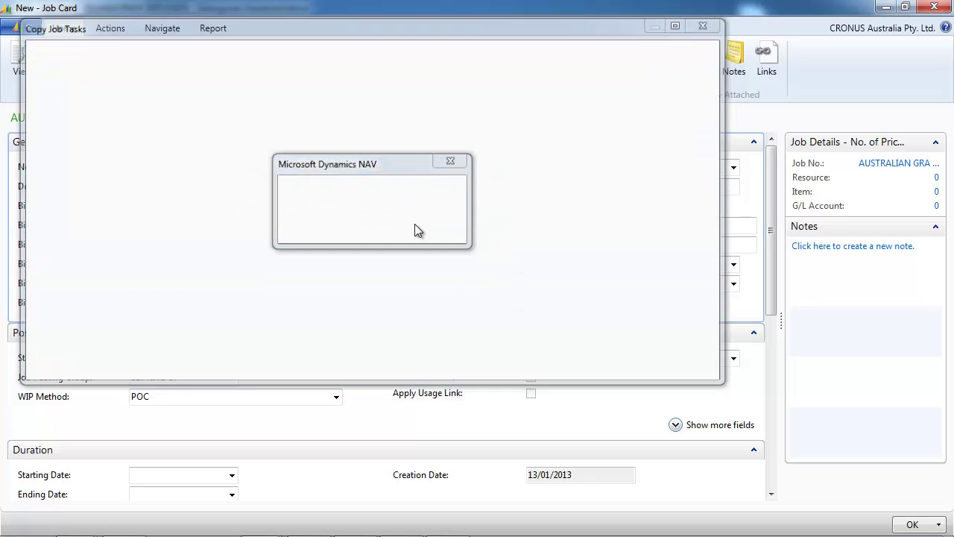
Step: Open the Australian Graphics job's task lines and review the planning lines of task 12500, Training Analysis and Planning
left_click(223, 75)
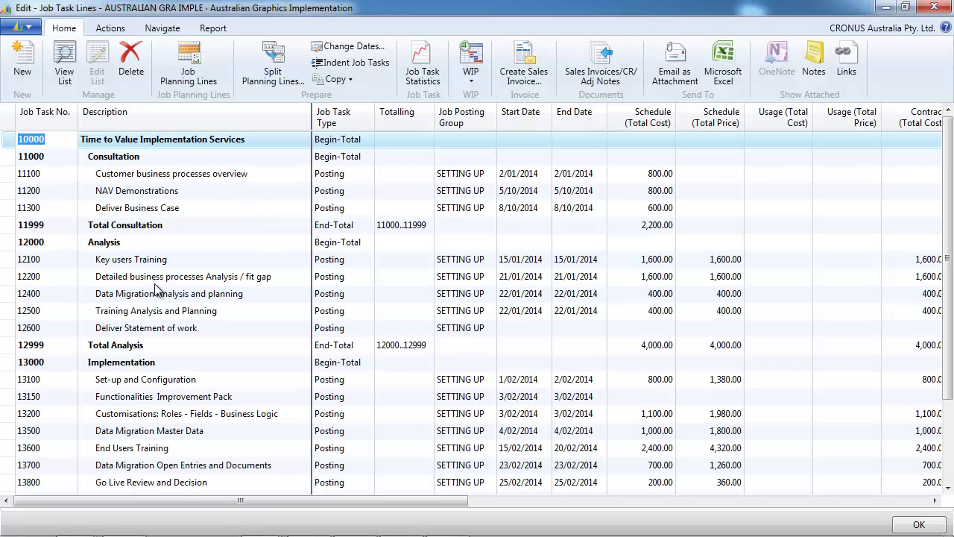
left_click(156, 284)
key("Down")
key("Down")
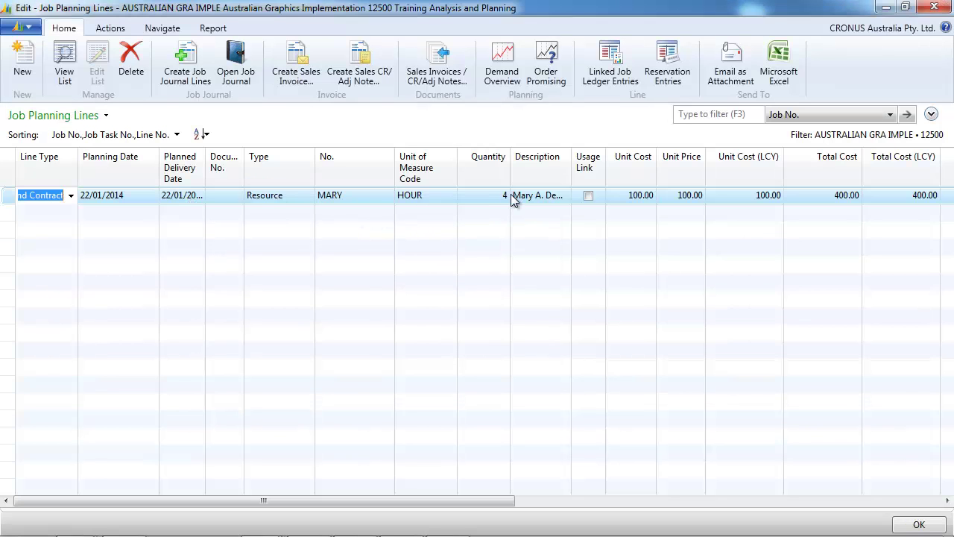
left_click(934, 8)
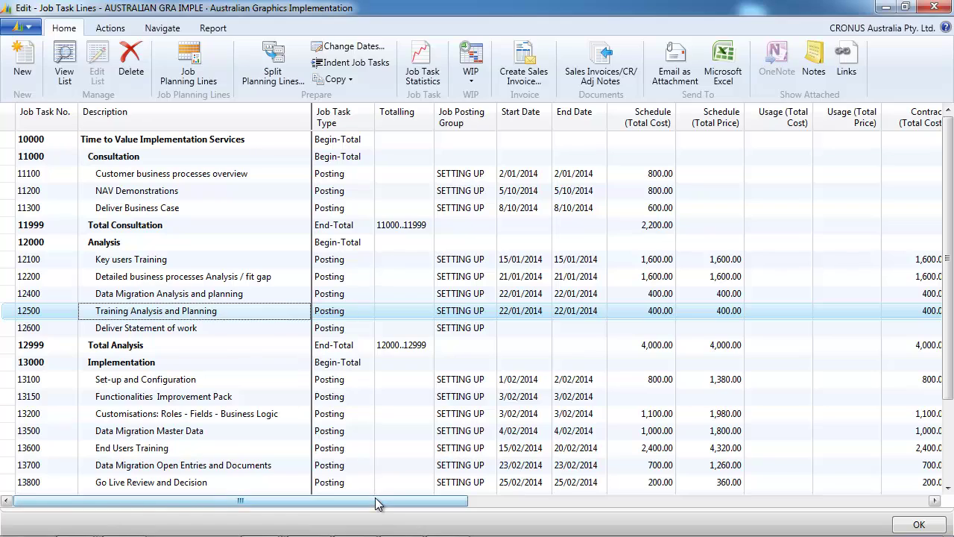
Step: Review the planning lines of task 11100, Customer business processes overview, including their unit costs and prices
left_click(713, 156)
key("Up")
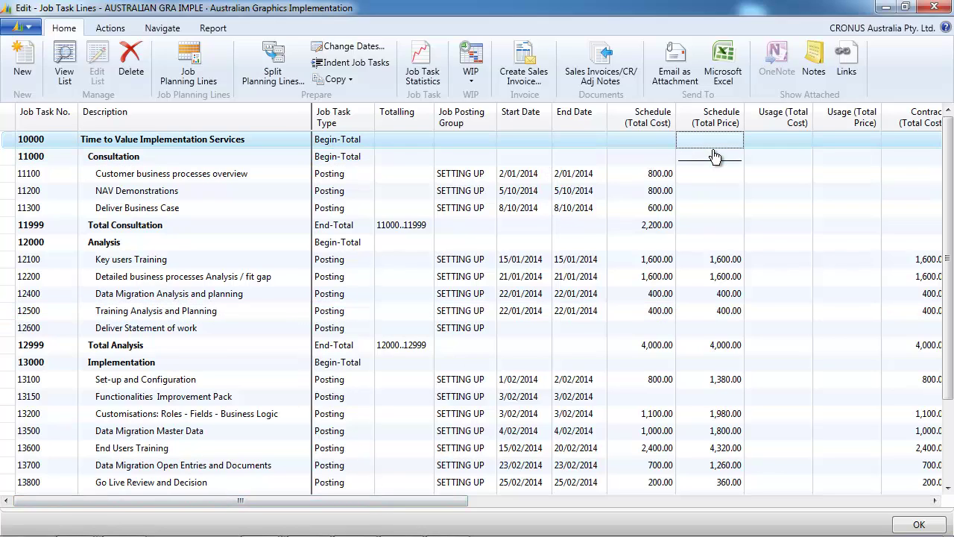
key("Down")
key("Down")
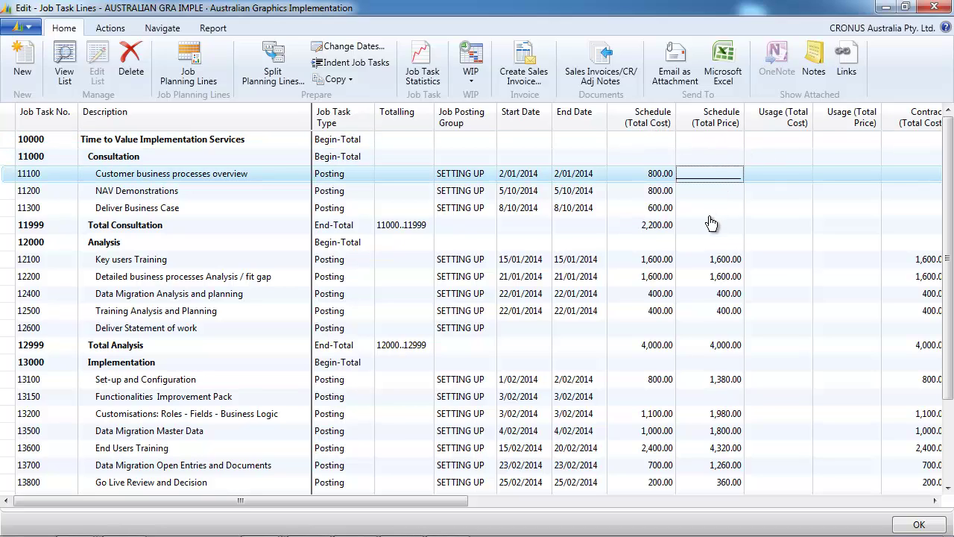
left_click(197, 70)
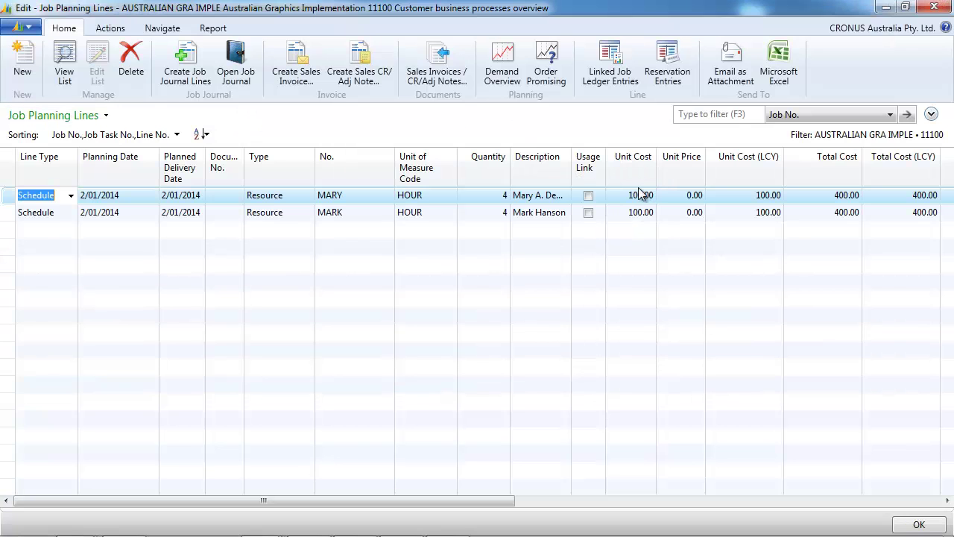
left_click(934, 7)
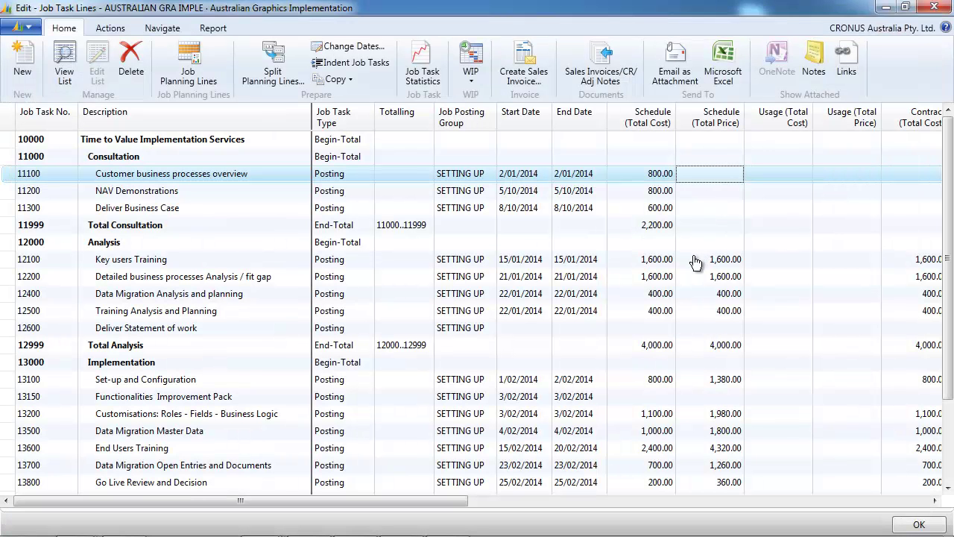
Step: Review the planning lines of task 12100, Key users Training, and examine the Total Analysis line
left_click(224, 259)
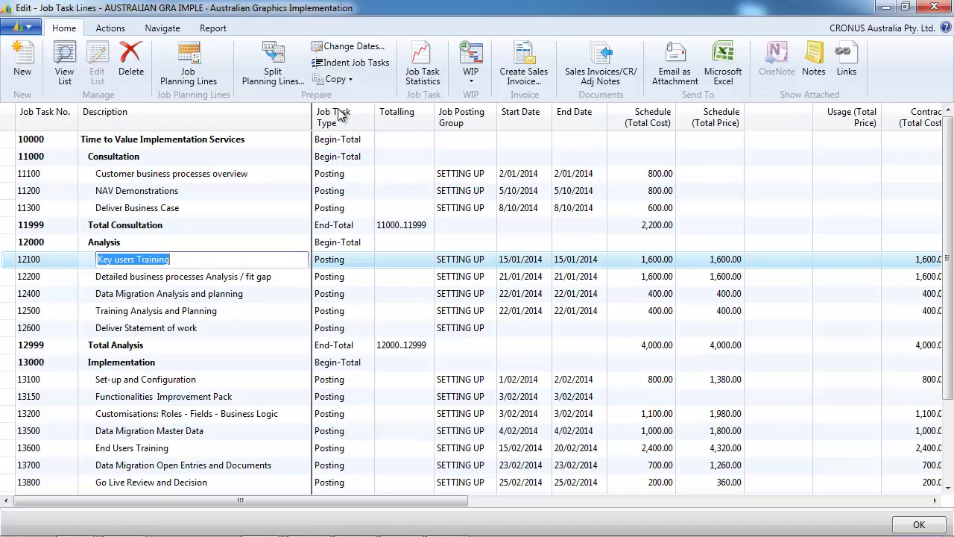
left_click(192, 70)
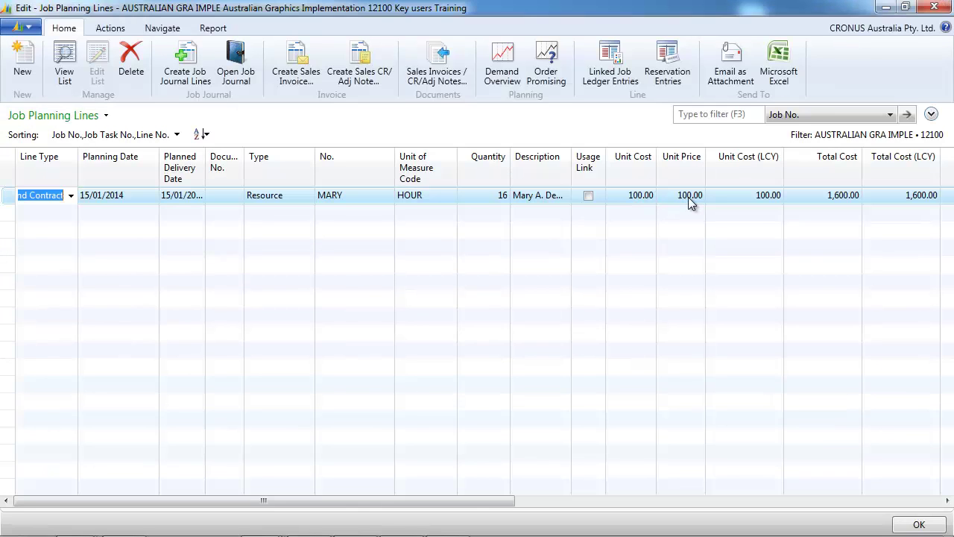
left_click(935, 8)
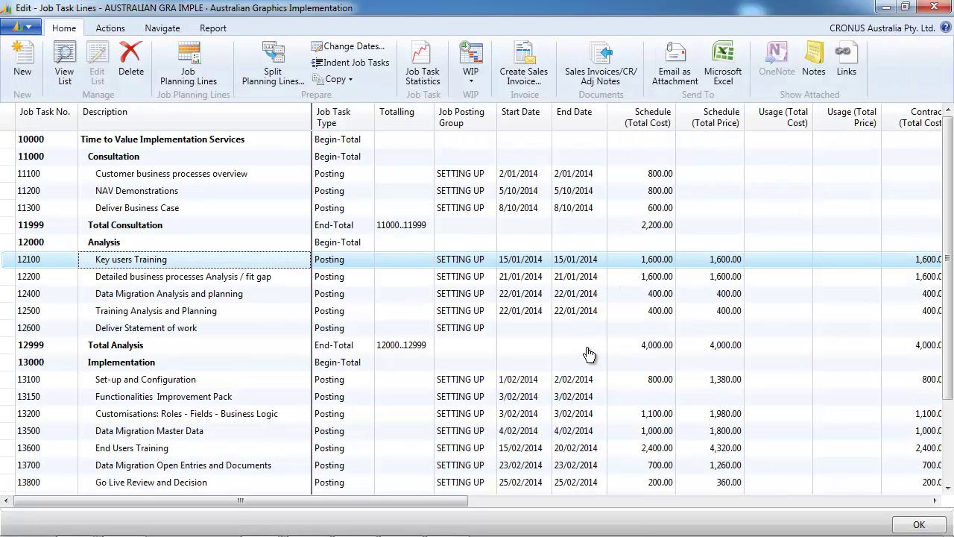
left_click(760, 346)
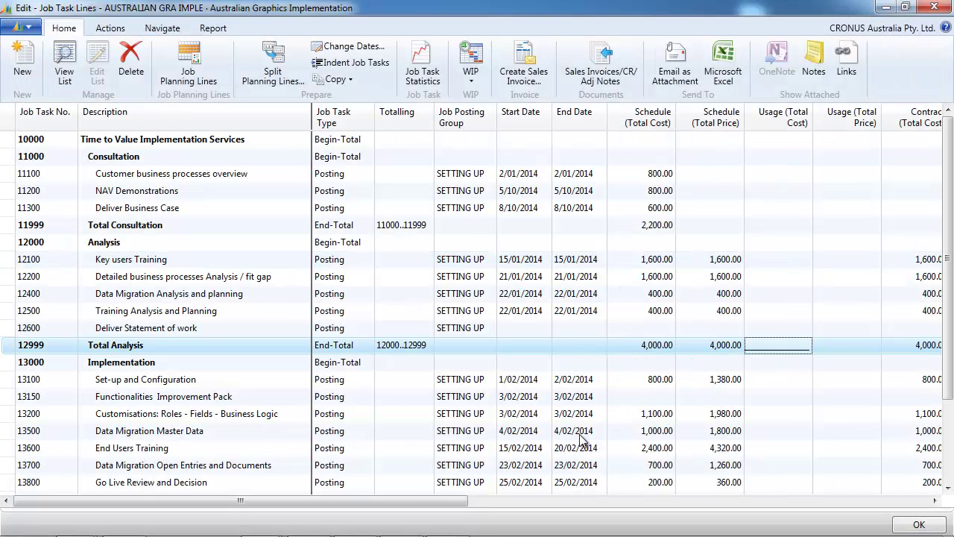
Step: Compare the contract cost and price of the tasks and review the planning lines of task 13100, Set-up and Configuration
left_click_drag(424, 505, 509, 504)
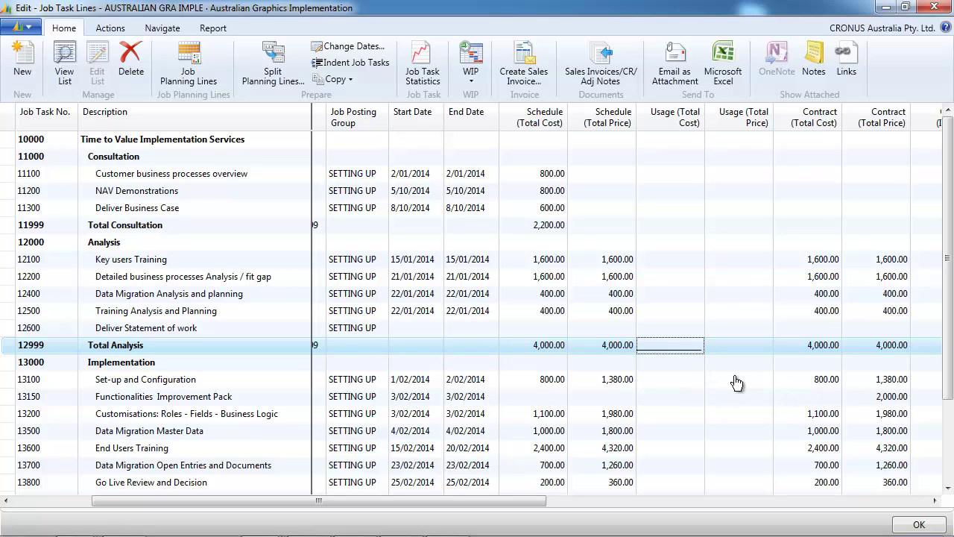
left_click(744, 382)
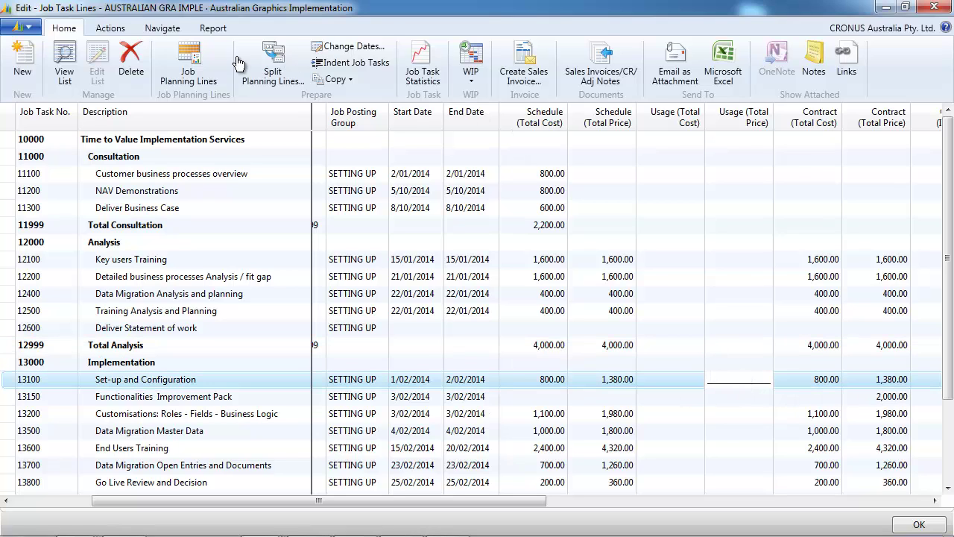
left_click(193, 61)
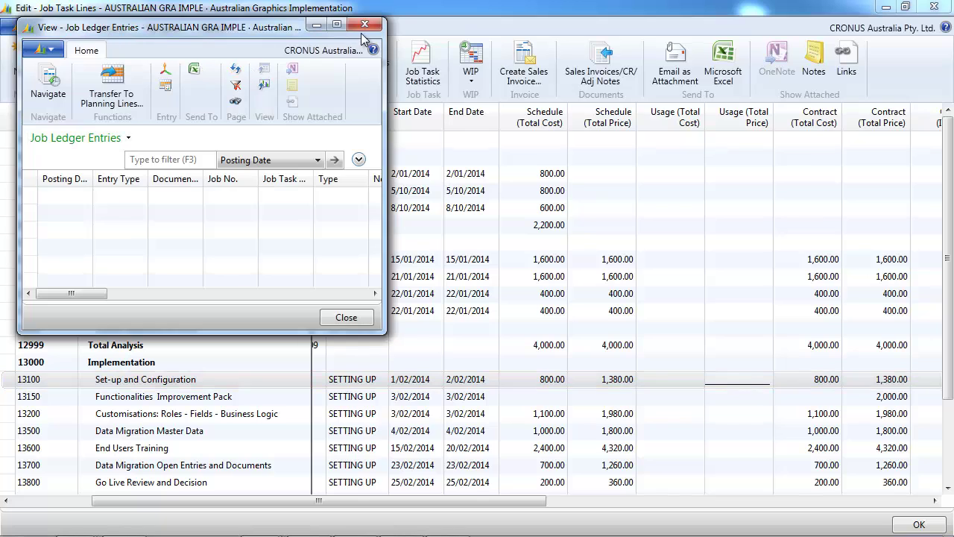
left_click(363, 25)
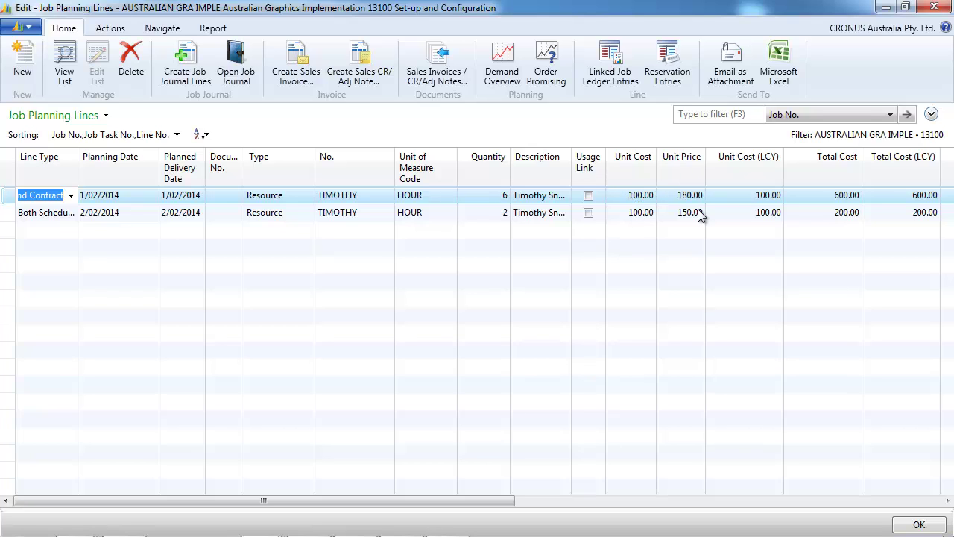
left_click(935, 7)
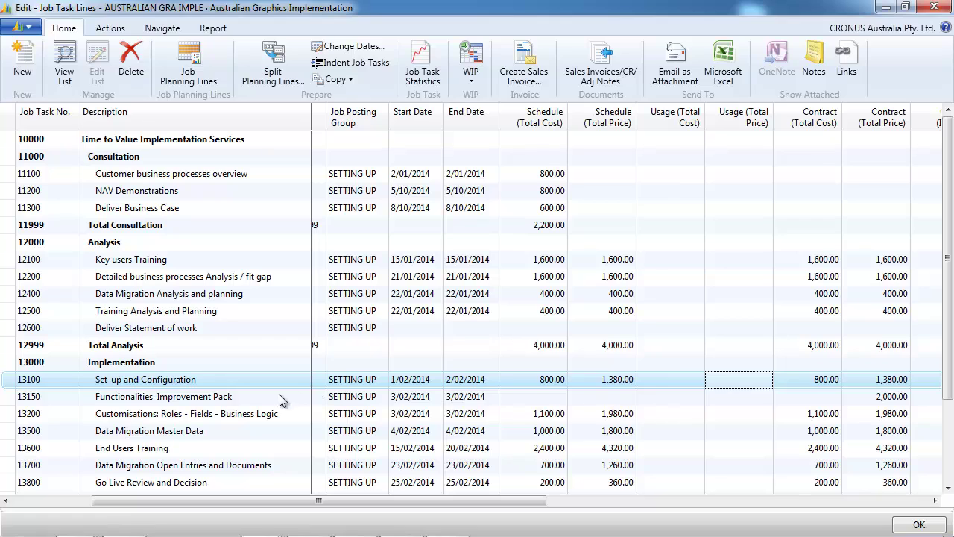
Step: Review the planning line of task 13150, Functionalities Improvement Pack, and examine the Total Implementation and overall job totals
left_click(278, 396)
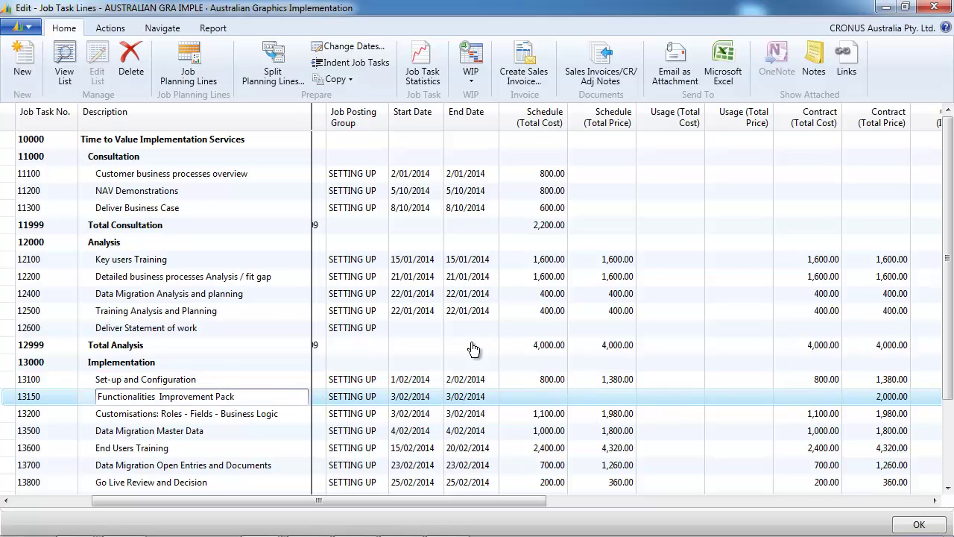
left_click(186, 65)
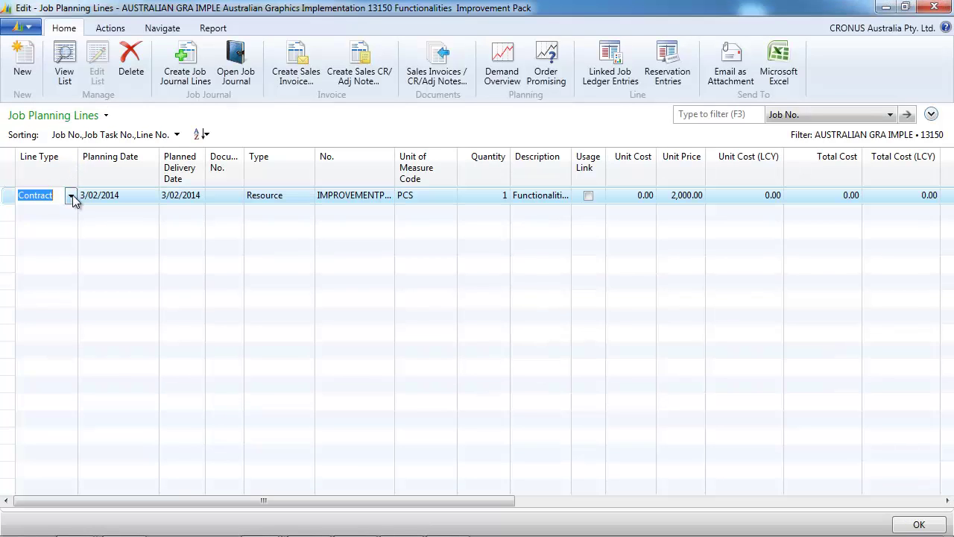
left_click(937, 7)
key("Down")
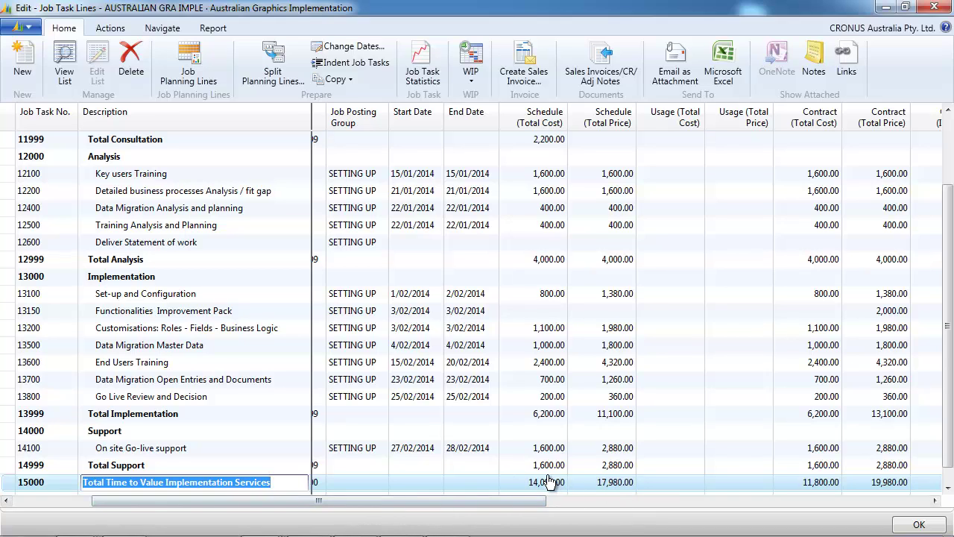
left_click(217, 415)
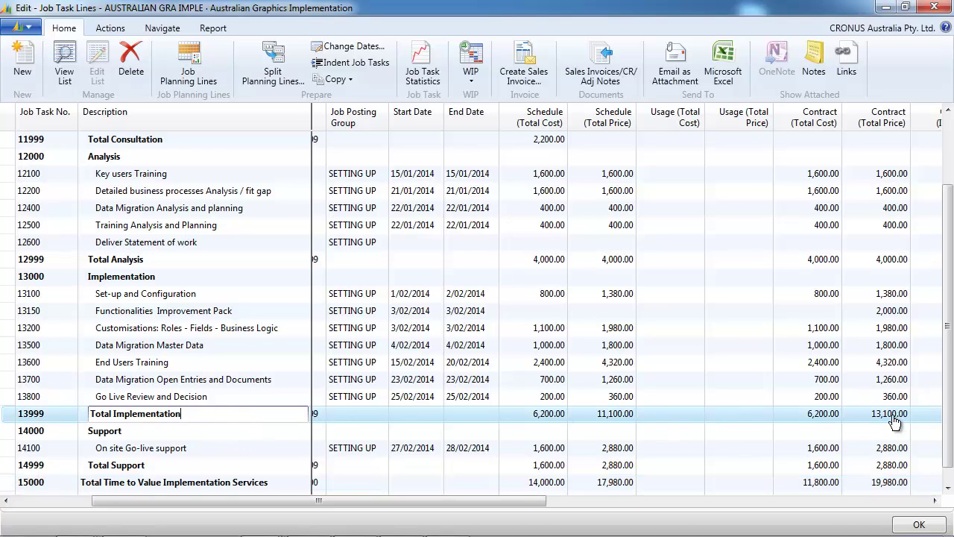